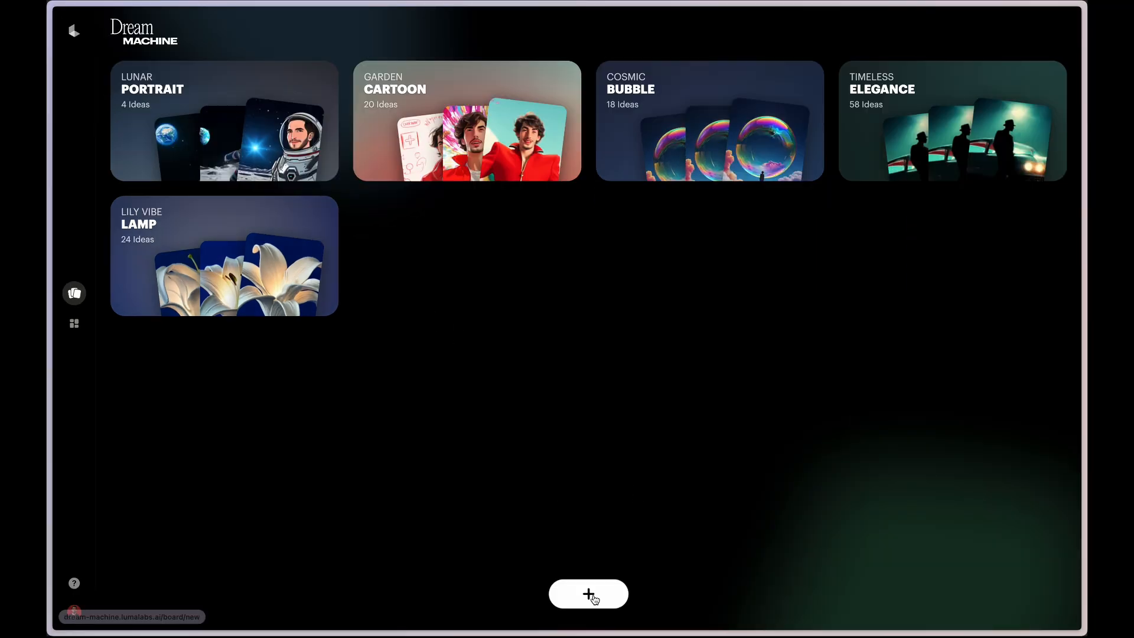
# - Create a new board and change the style term in its backpack design prompt to futuristic
pyautogui.click(588, 595)
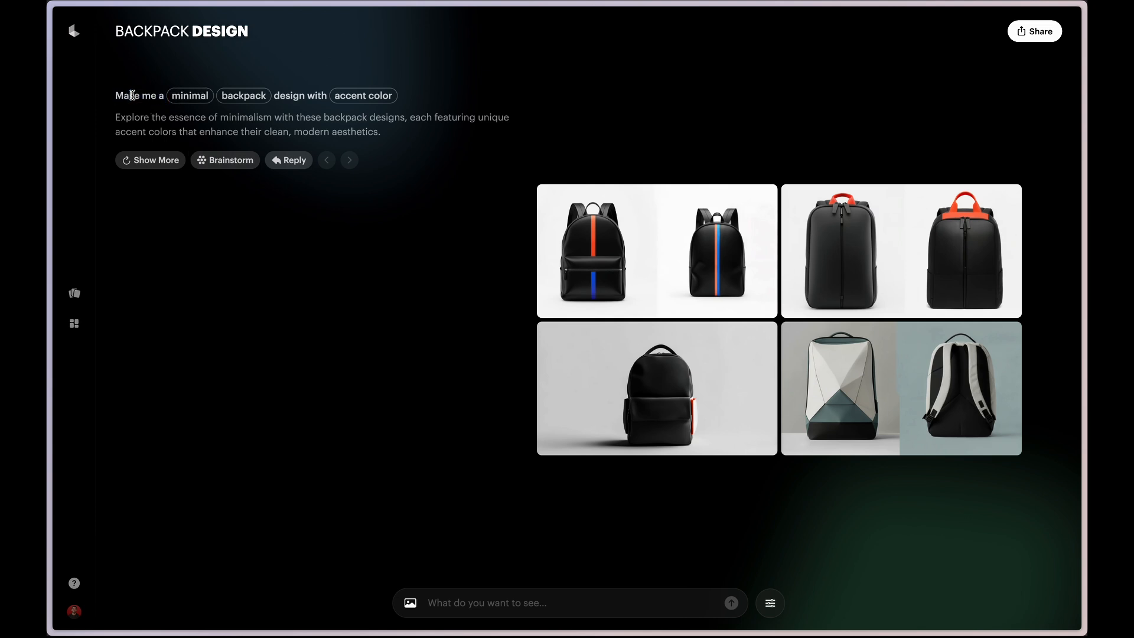
pyautogui.click(185, 103)
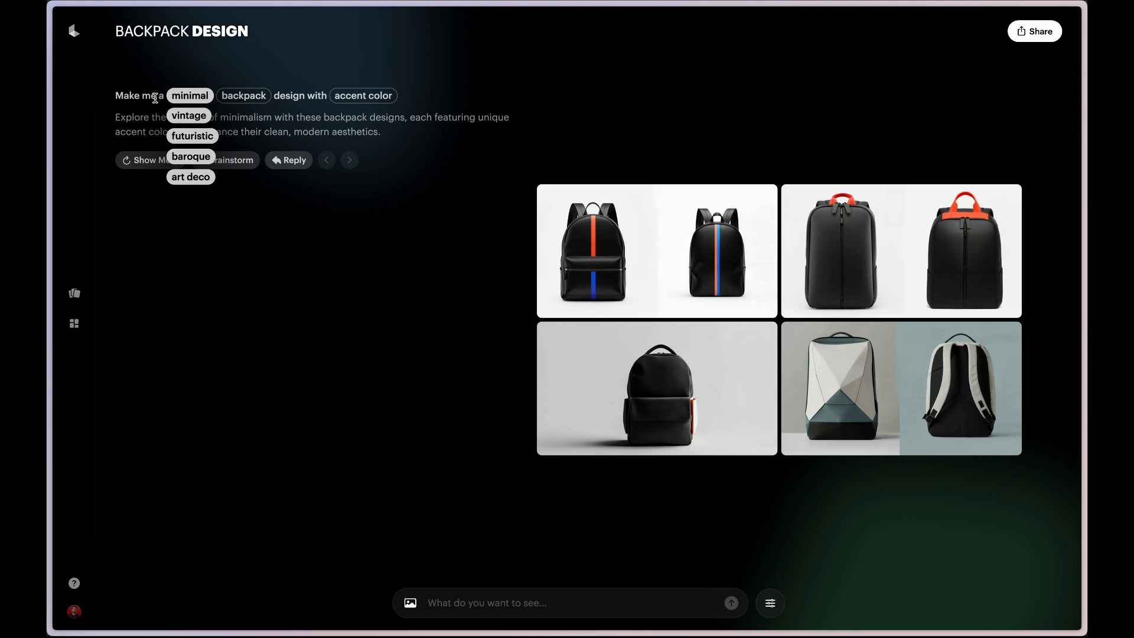
pyautogui.click(154, 98)
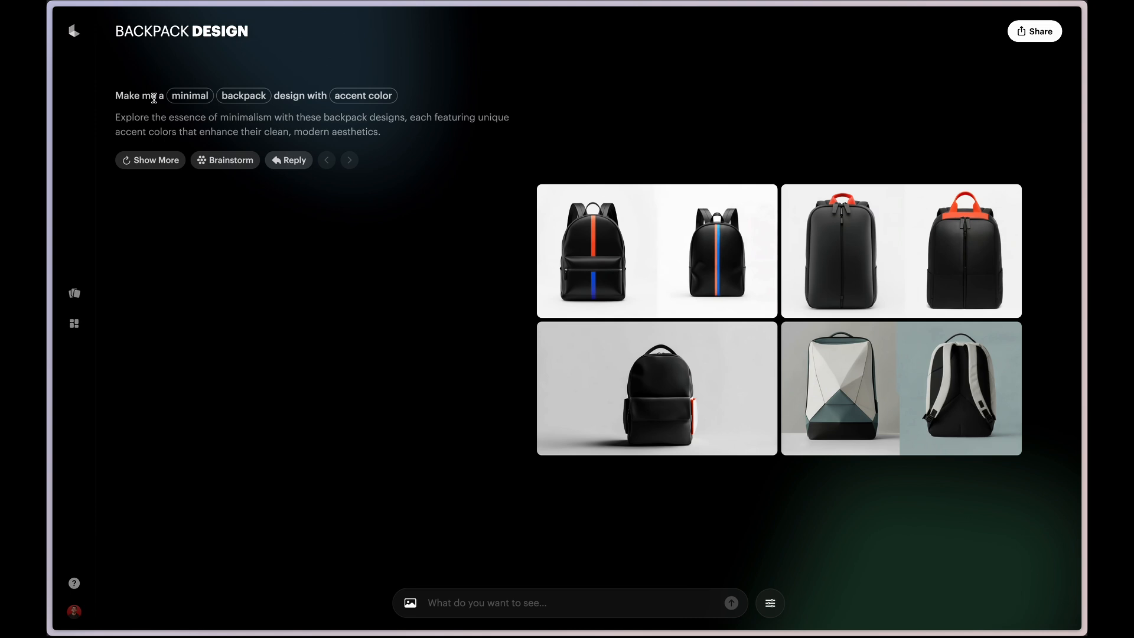
pyautogui.click(184, 101)
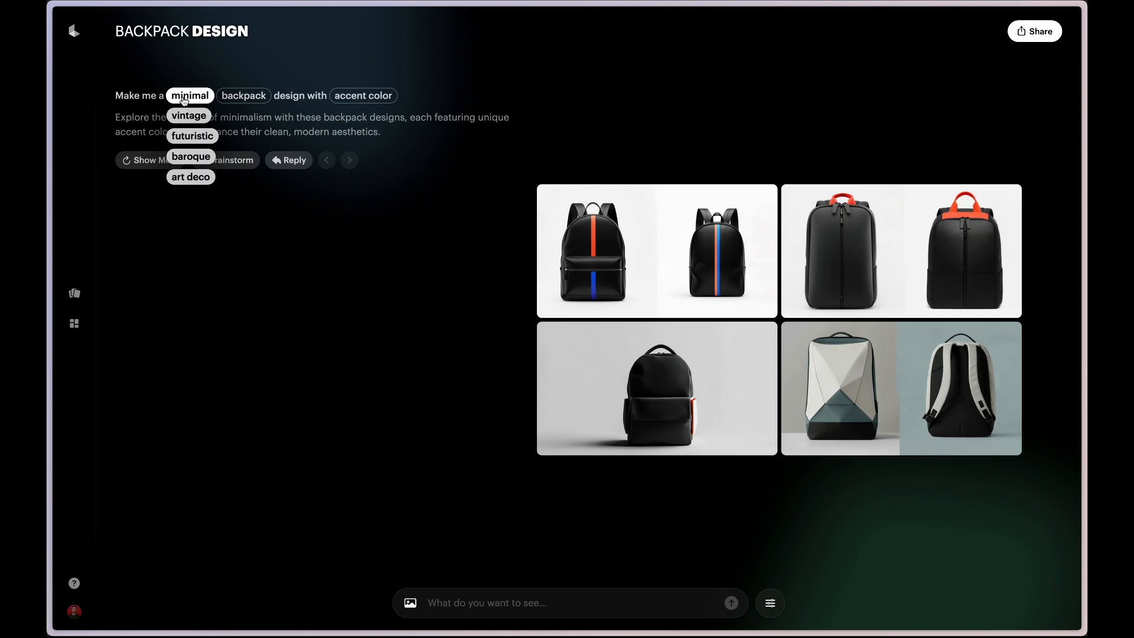
pyautogui.click(190, 135)
# - Change the prompt's product term to duffle bag and its detail term to metallic trim
pyautogui.click(253, 98)
pyautogui.click(249, 136)
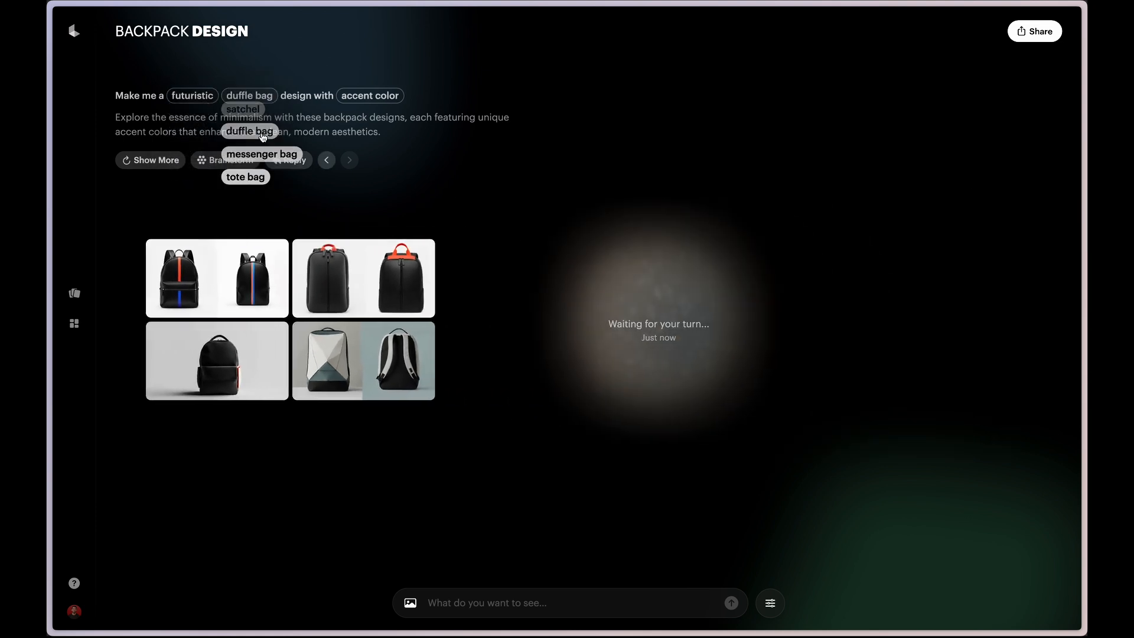
pyautogui.click(384, 97)
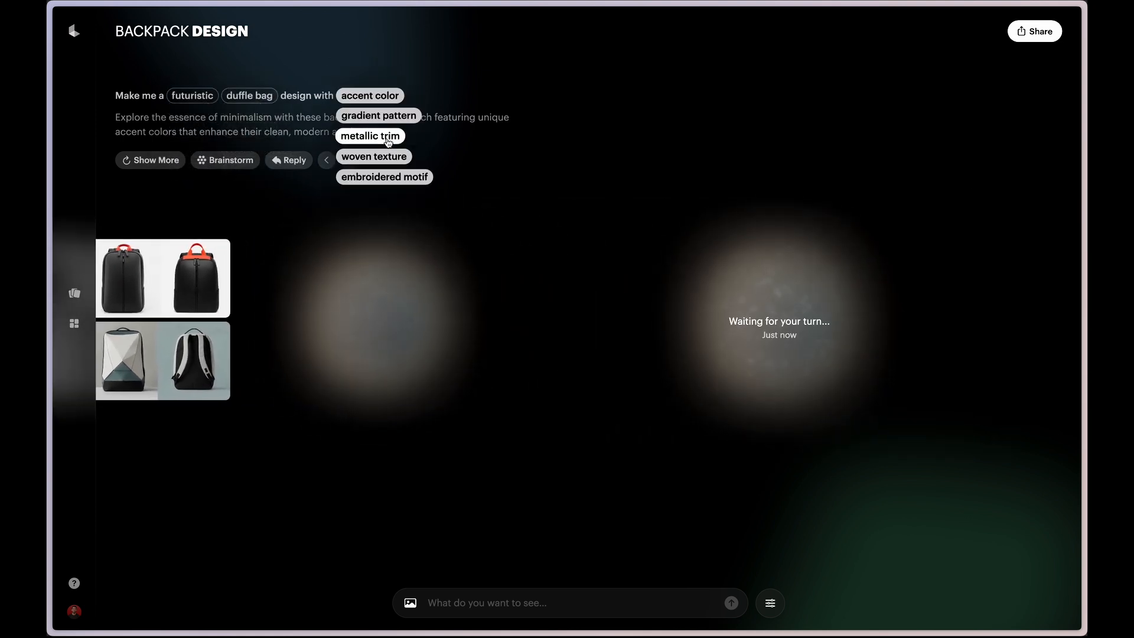
pyautogui.click(389, 141)
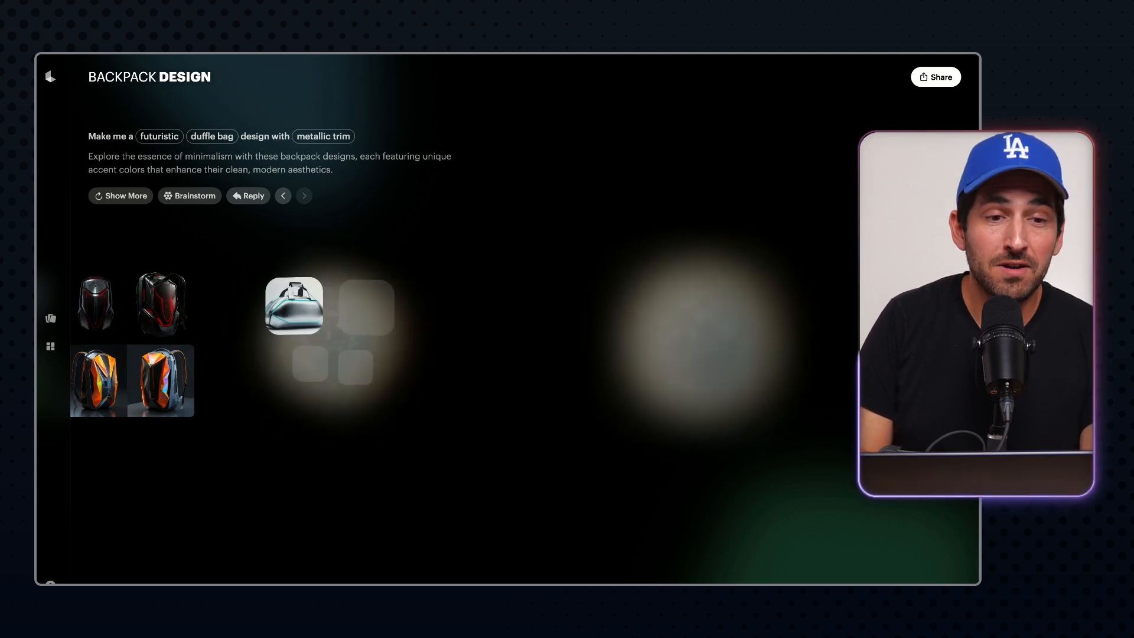
# - Look through the batches of backpack and duffle bag variations generated on the board
pyautogui.tripleClick(150, 77)
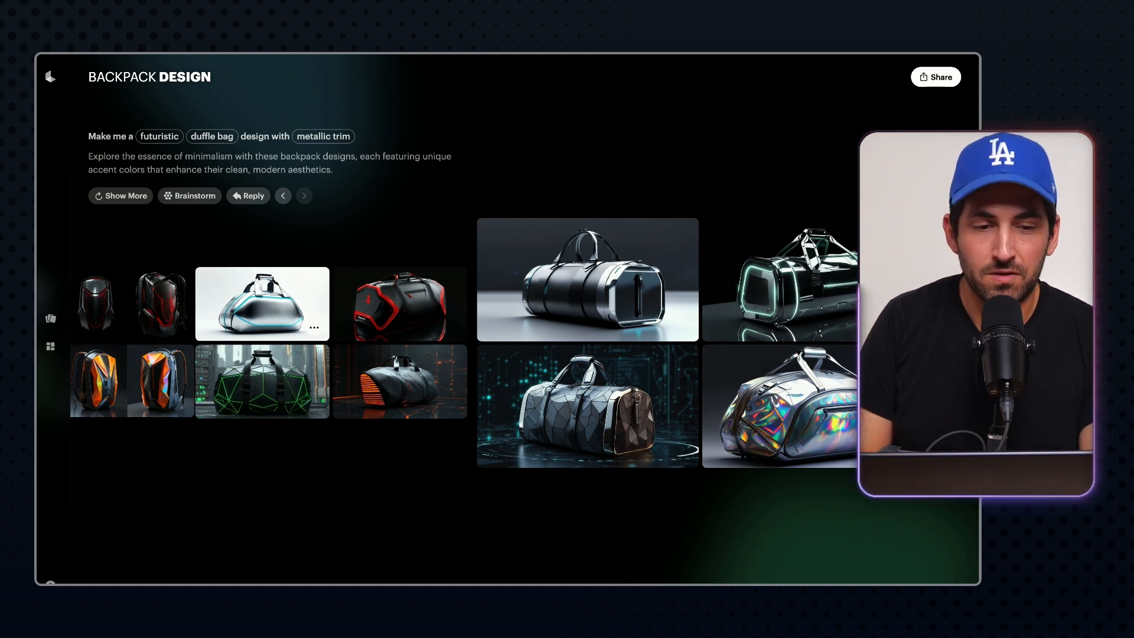
pyautogui.hscroll(-6, 262, 303)
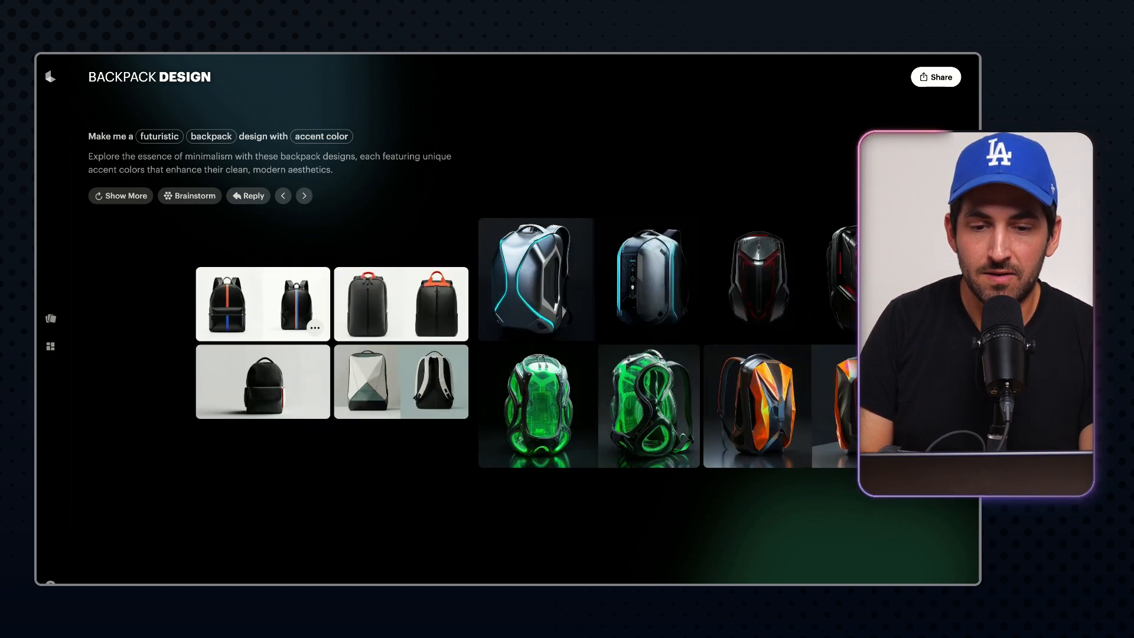
pyautogui.hscroll(6, 262, 304)
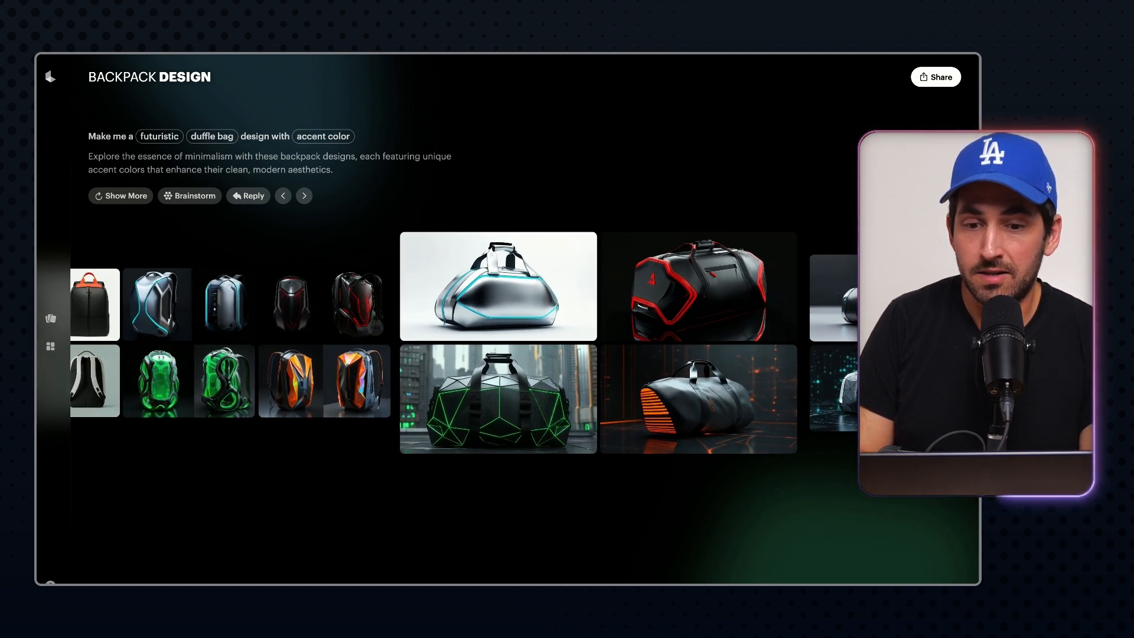
# - View the black and red duffle bag and the neighbouring duffle designs at full size, and return to the board
pyautogui.click(750, 286)
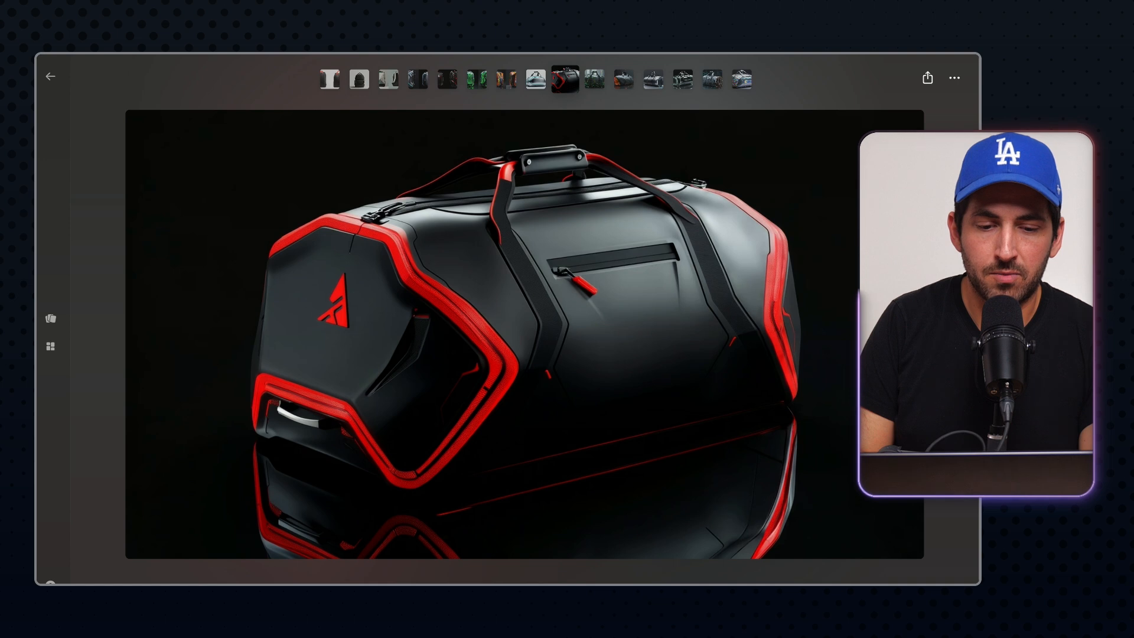
pyautogui.press('Right')
pyautogui.press('Right')
pyautogui.press('Right')
pyautogui.press('Right')
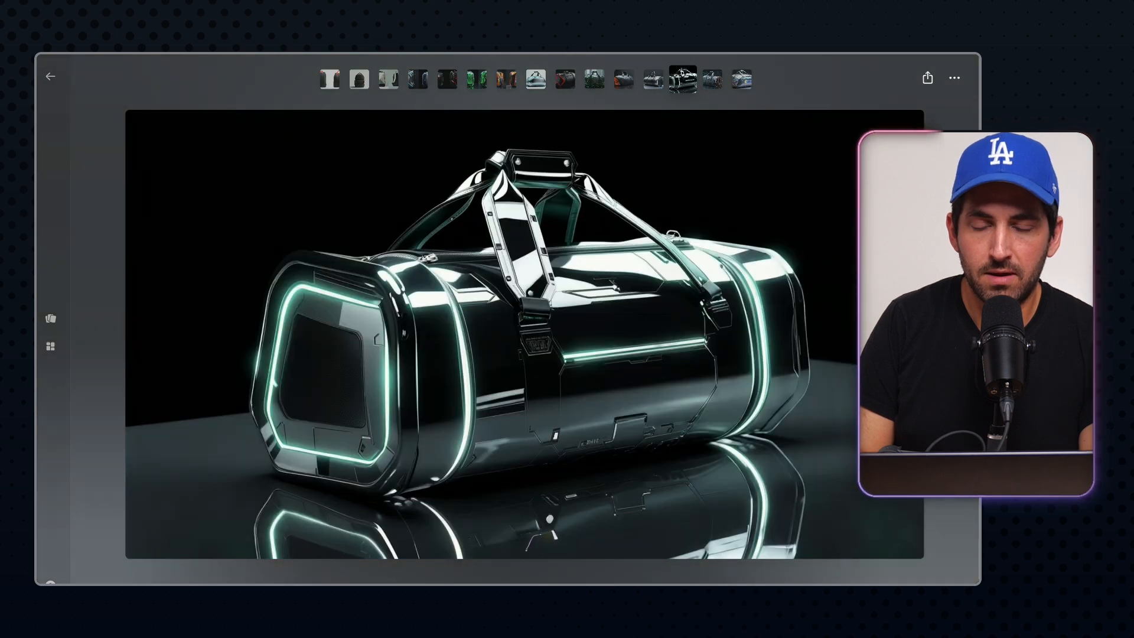
pyautogui.press('Left')
pyautogui.press('Left')
pyautogui.press('Left')
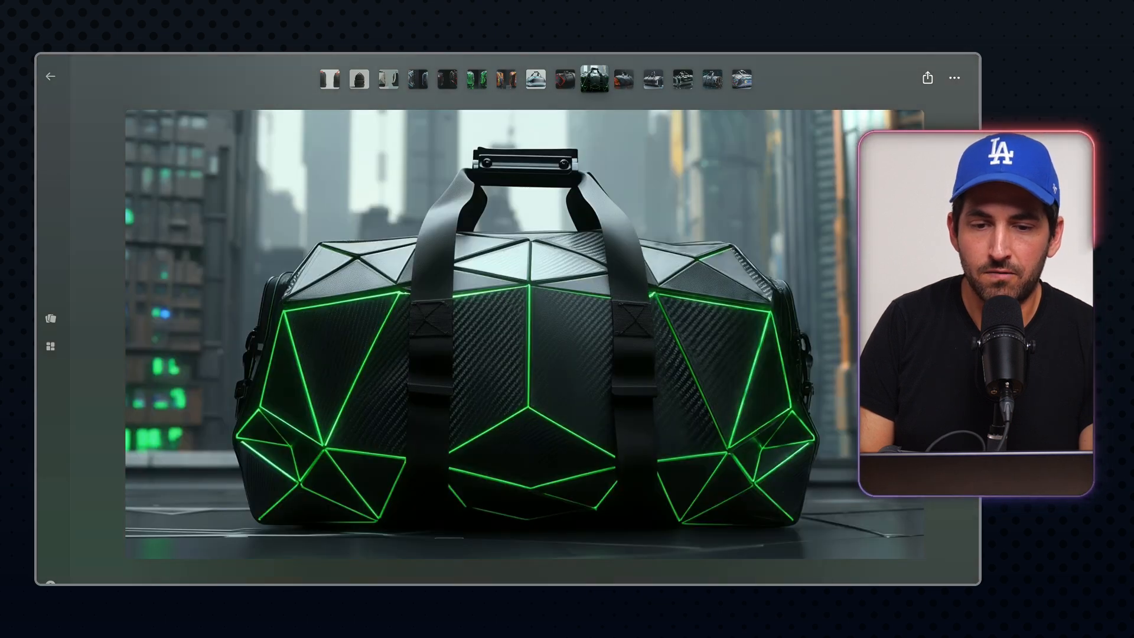
pyautogui.press('Left')
pyautogui.press('Left')
pyautogui.press('Right')
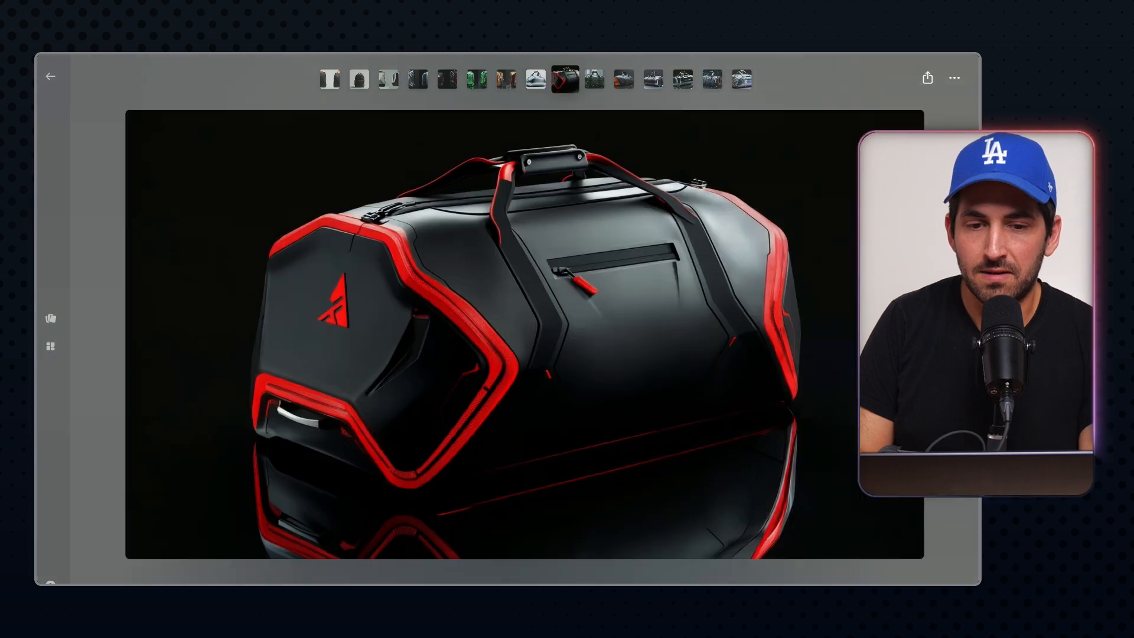
pyautogui.press('Right')
pyautogui.press('Right')
pyautogui.press('Right')
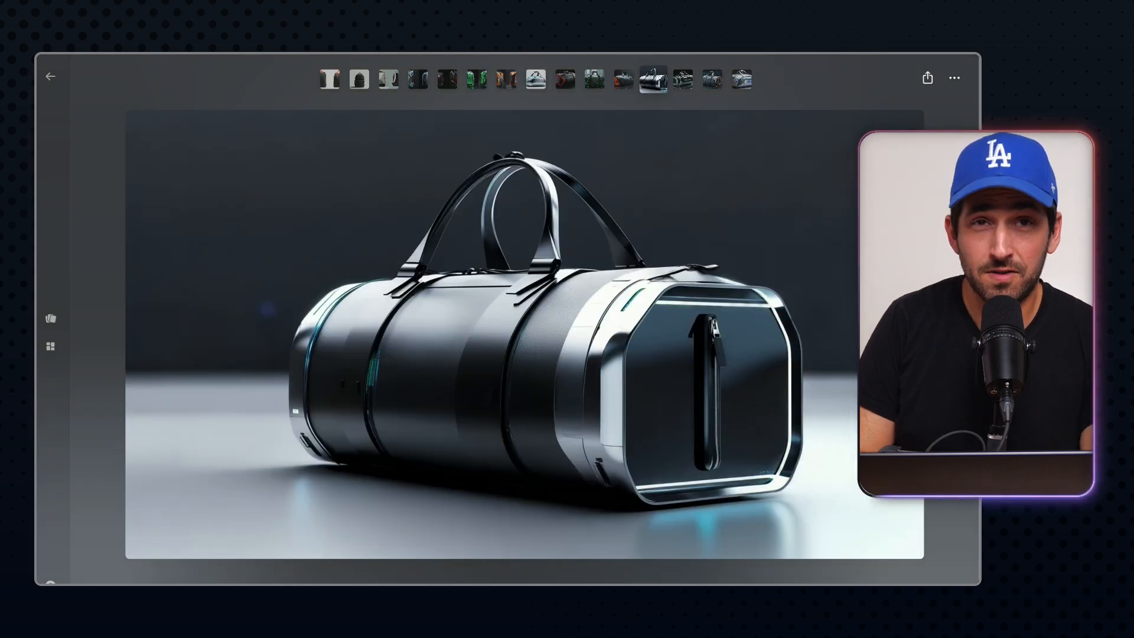
pyautogui.press('Right')
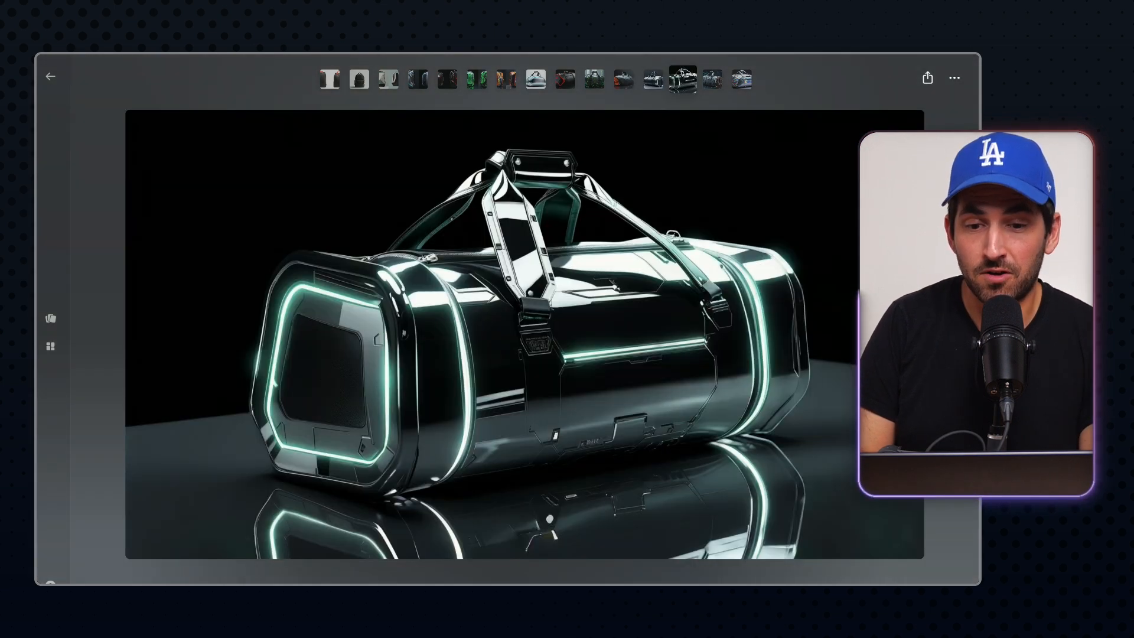
pyautogui.press('Right')
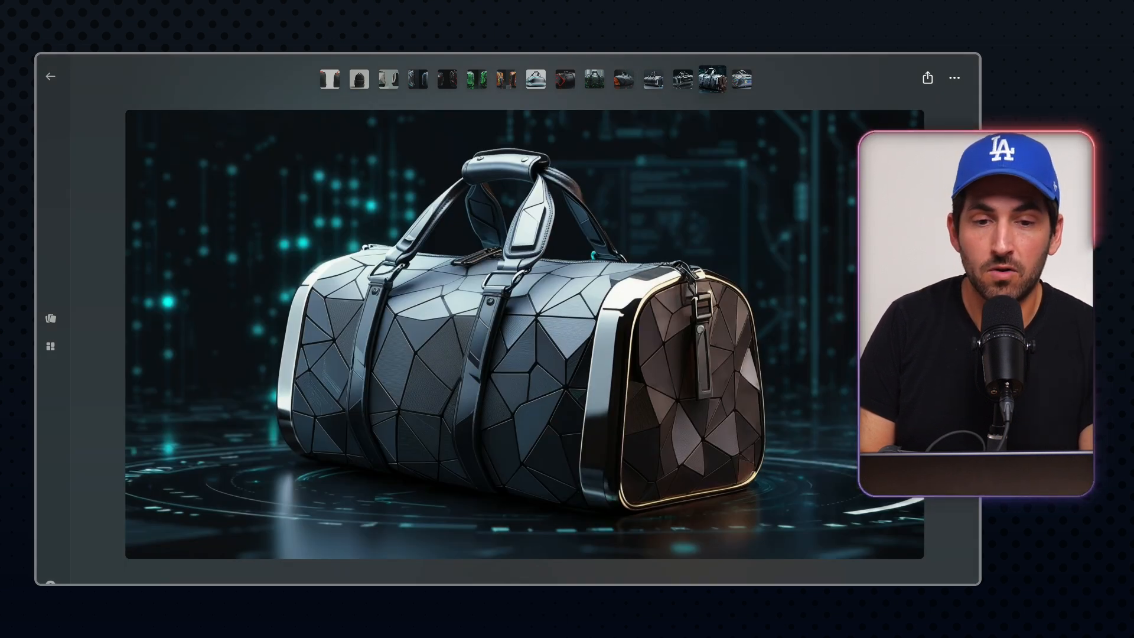
pyautogui.press('Right')
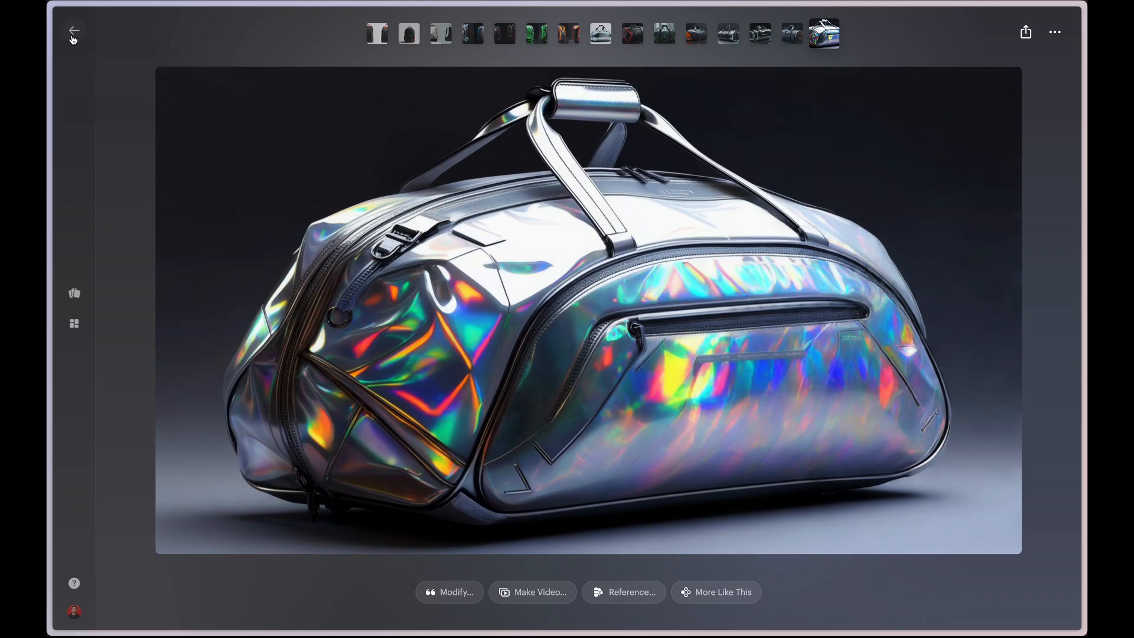
pyautogui.click(73, 33)
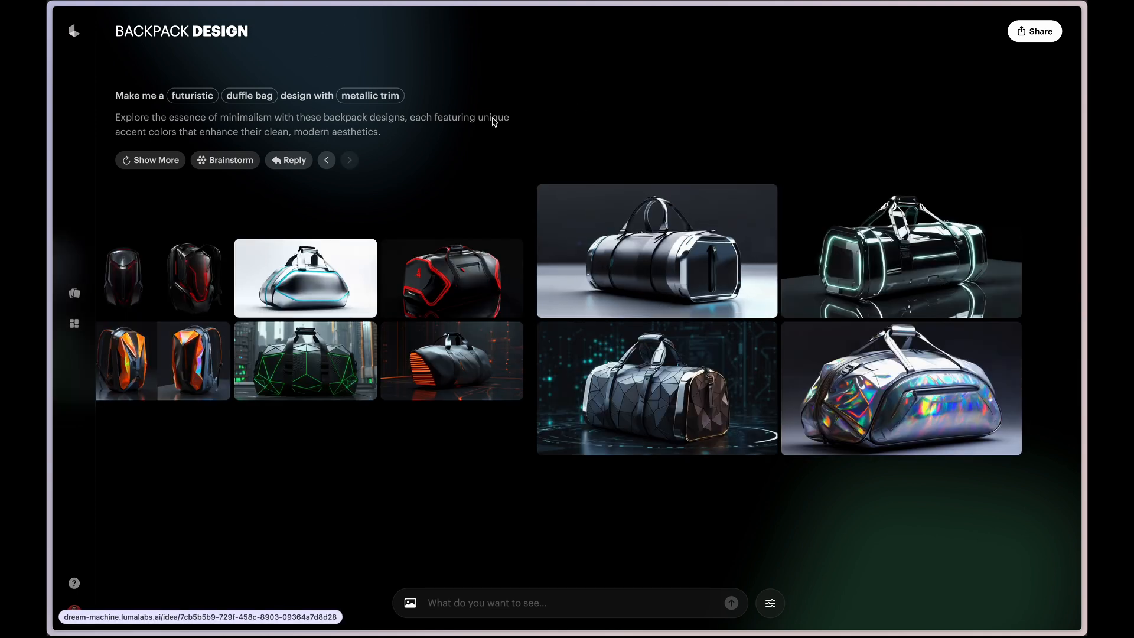
# - Generate more metallic-trim duffle bags and brainstorm a prompt inspired by the neon lights and urban landscapes of Blade Runner
pyautogui.click(138, 164)
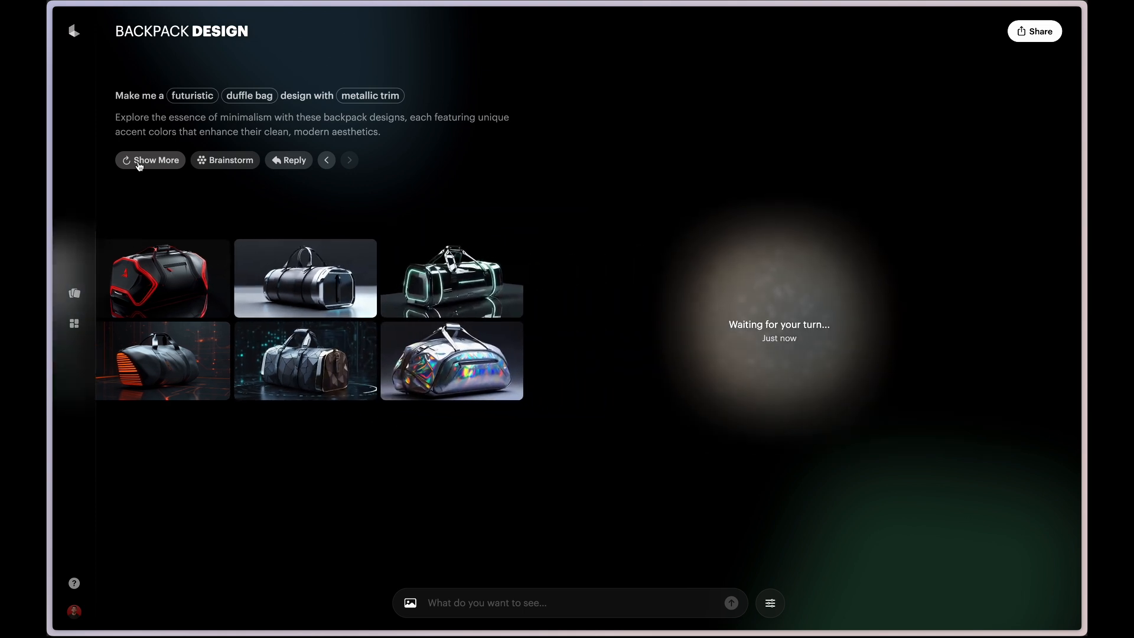
pyautogui.click(228, 160)
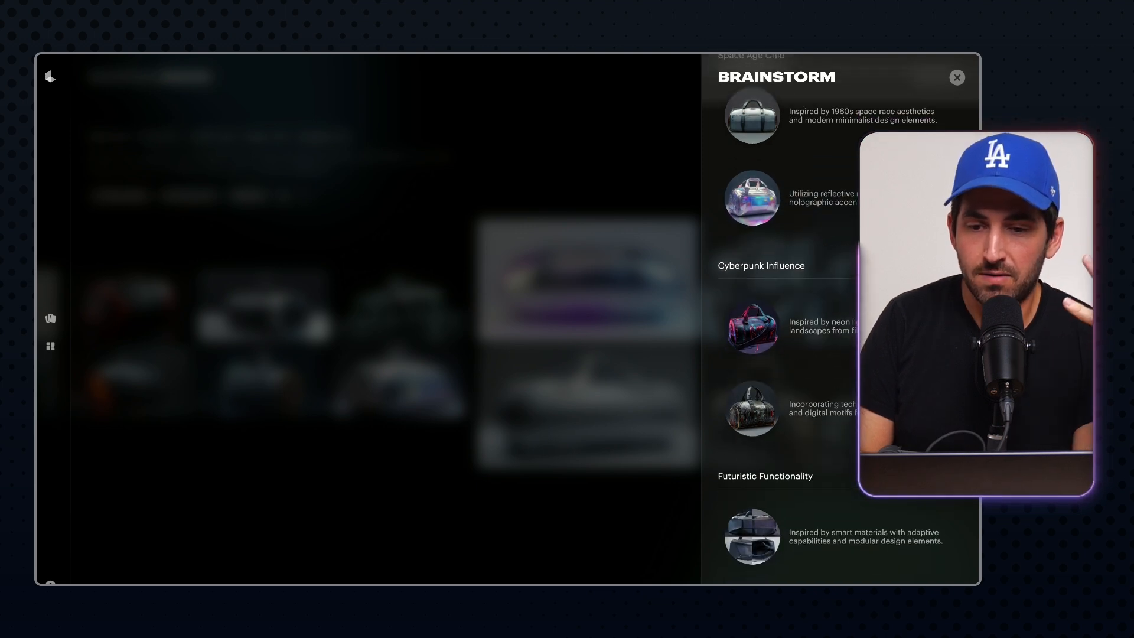
pyautogui.scroll(-1, 839, 319)
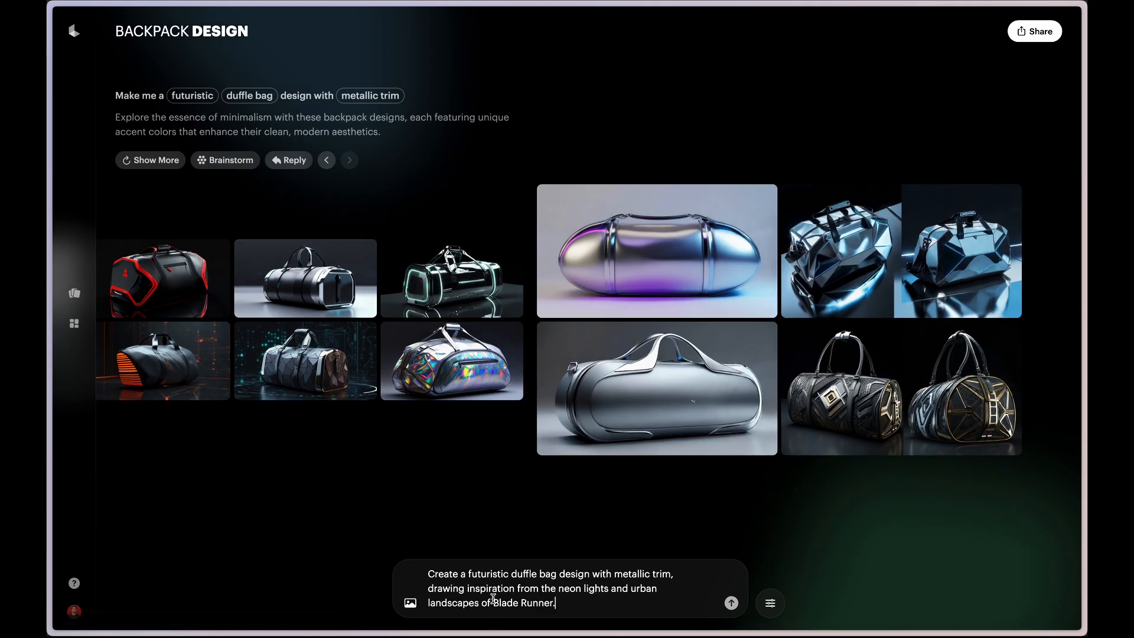
pyautogui.scroll(-10, 511, 526)
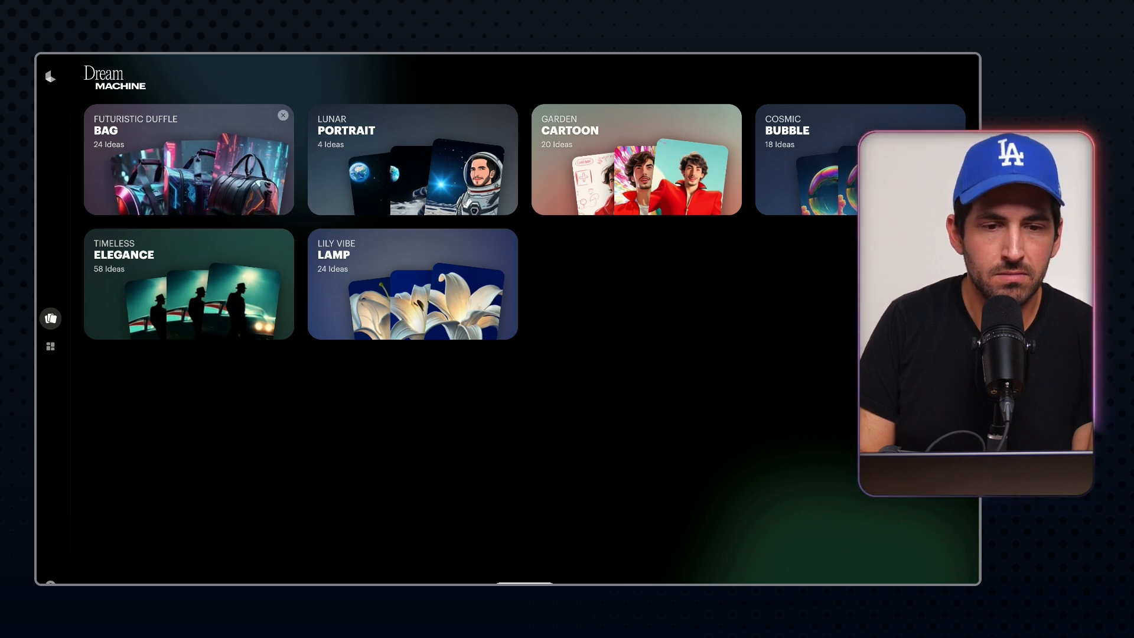
# - Reopen the Futuristic Duffle Bag board and review its backpack, duffle bag and Blade Runner-inspired image batches
pyautogui.click(189, 159)
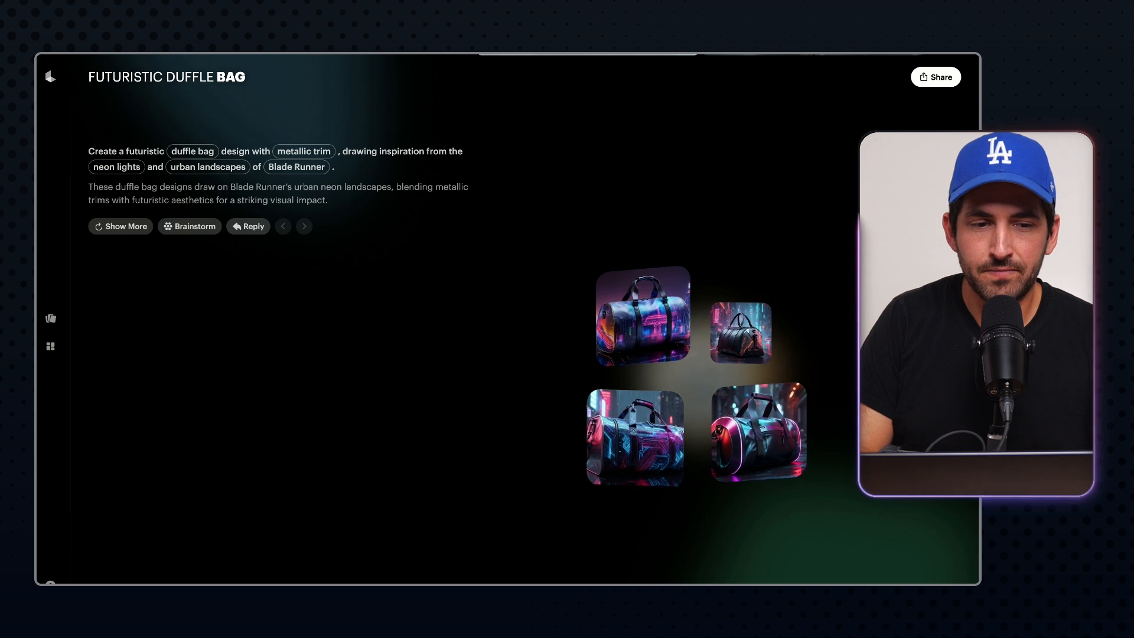
pyautogui.click(50, 319)
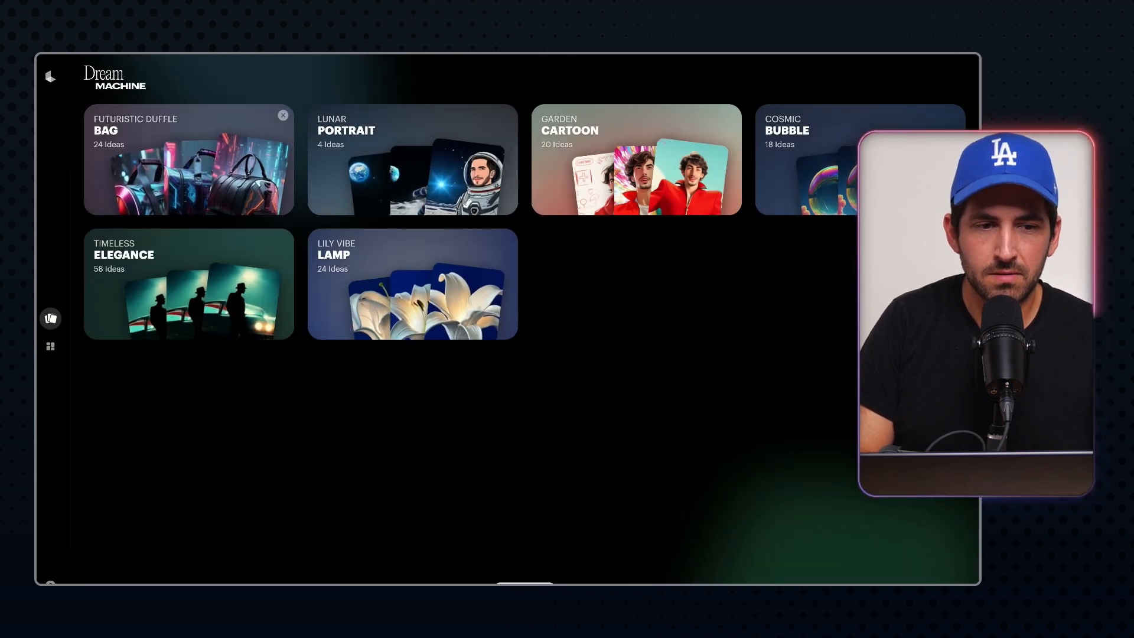
pyautogui.click(189, 171)
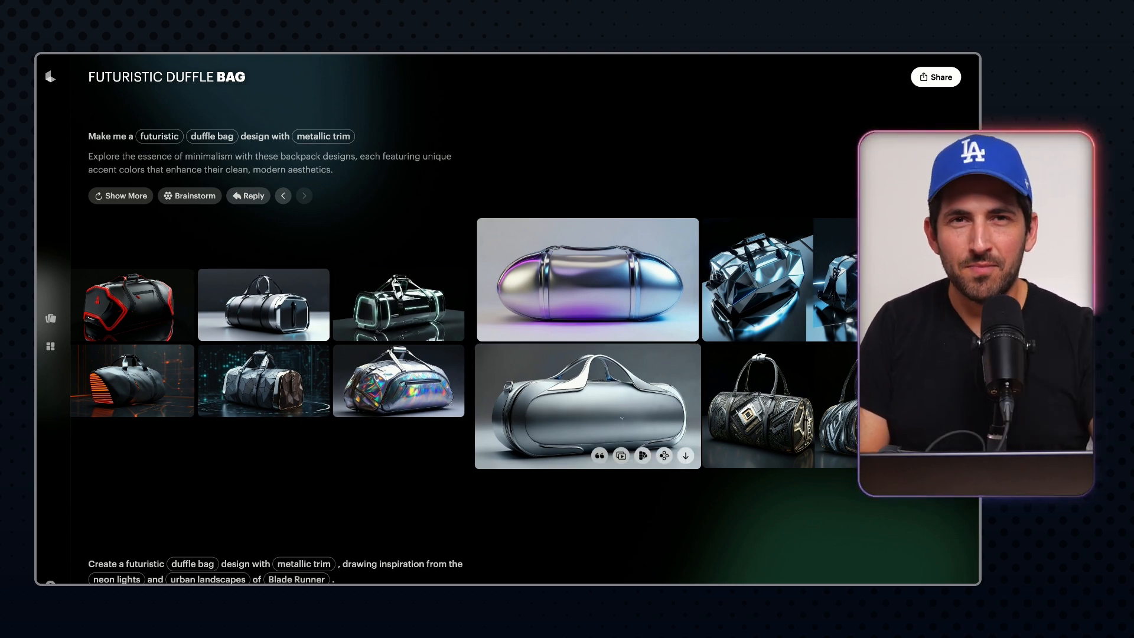
pyautogui.hscroll(-5, 663, 328)
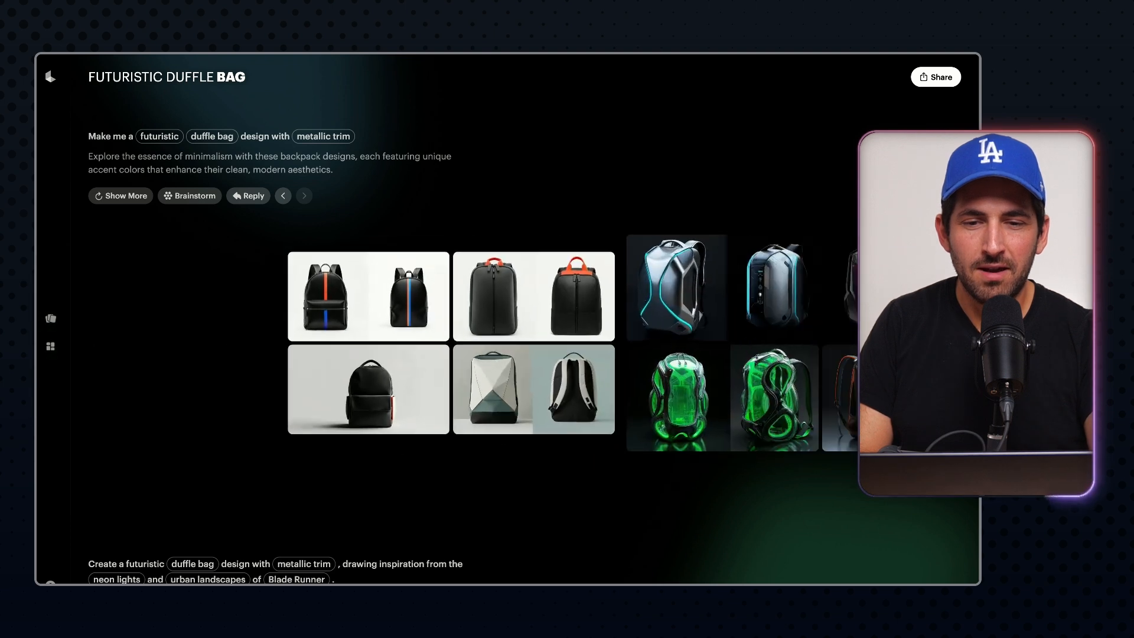
pyautogui.scroll(-5, 664, 329)
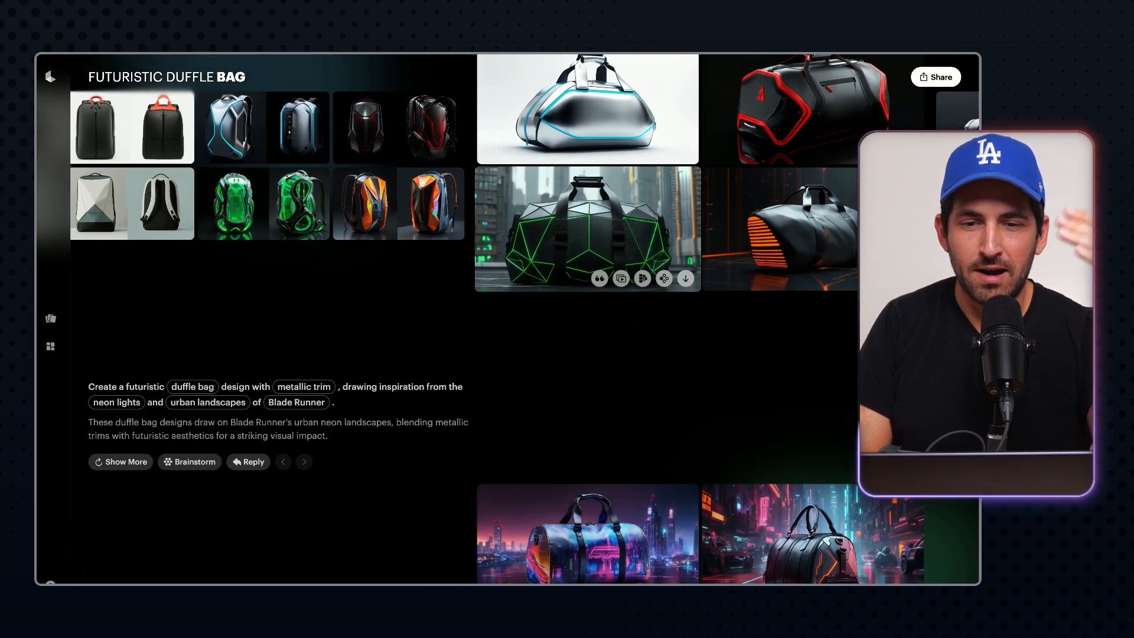
pyautogui.scroll(-7, 663, 329)
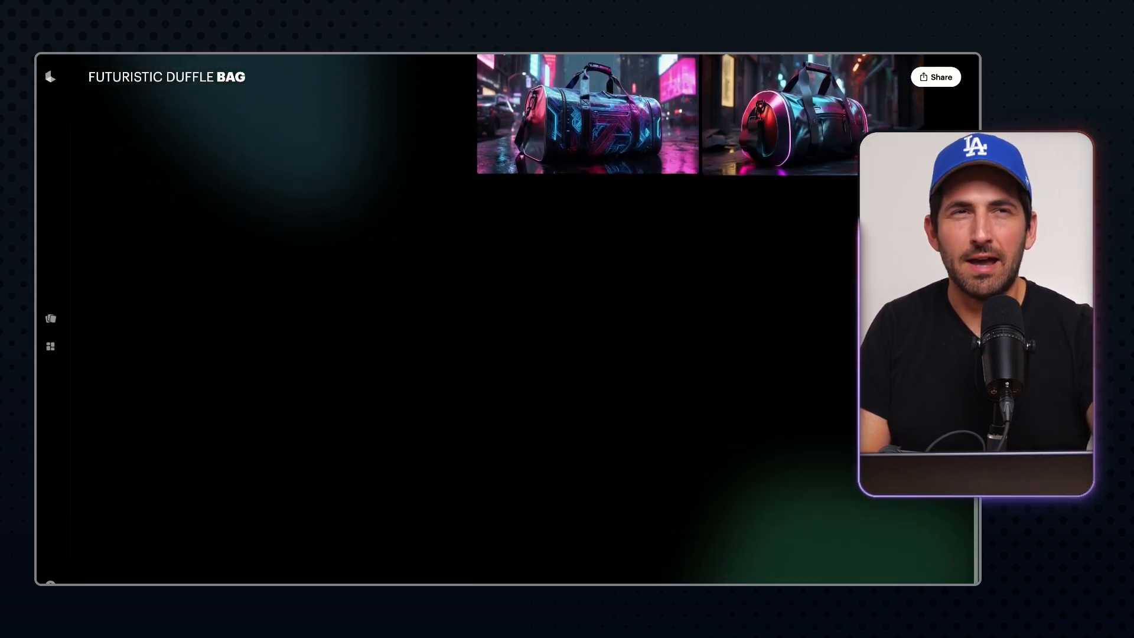
pyautogui.scroll(4, 664, 328)
pyautogui.moveTo(643, 391)
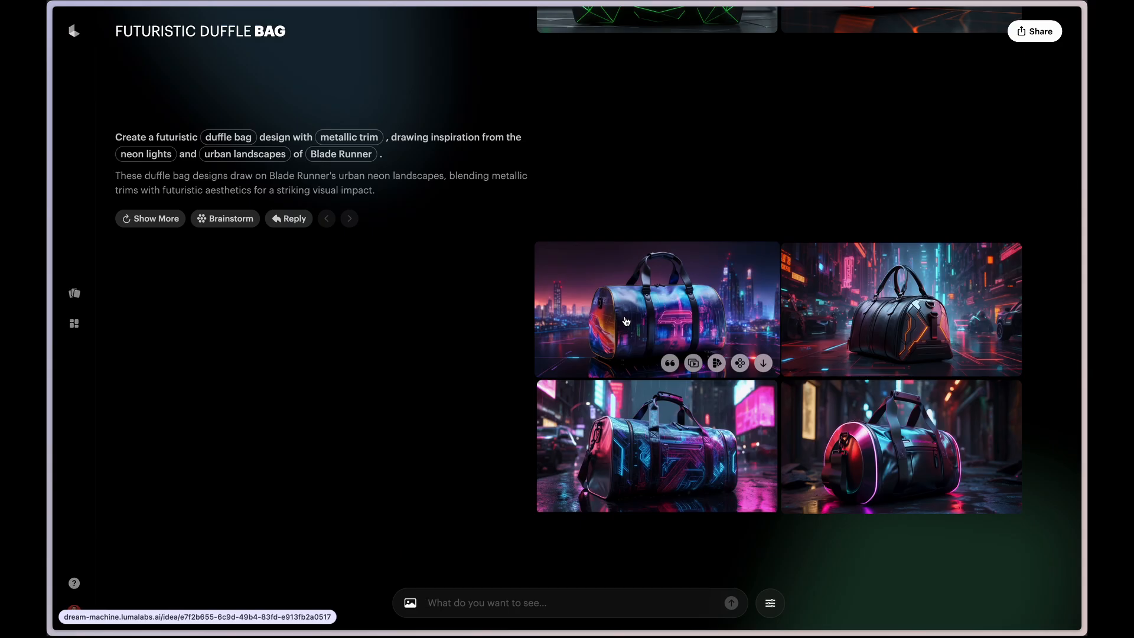
pyautogui.scroll(5, 561, 342)
pyautogui.scroll(1, 626, 320)
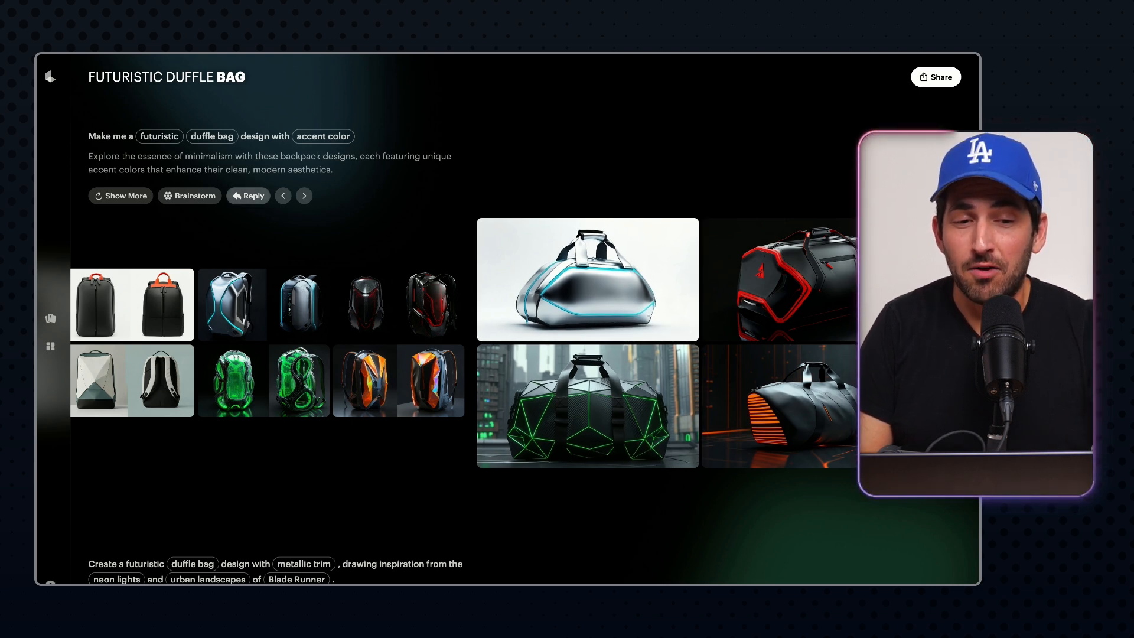
# - Reply to the accent color duffle bag batch with "Put the bags on the beach" and open the first generated beach image
pyautogui.click(248, 195)
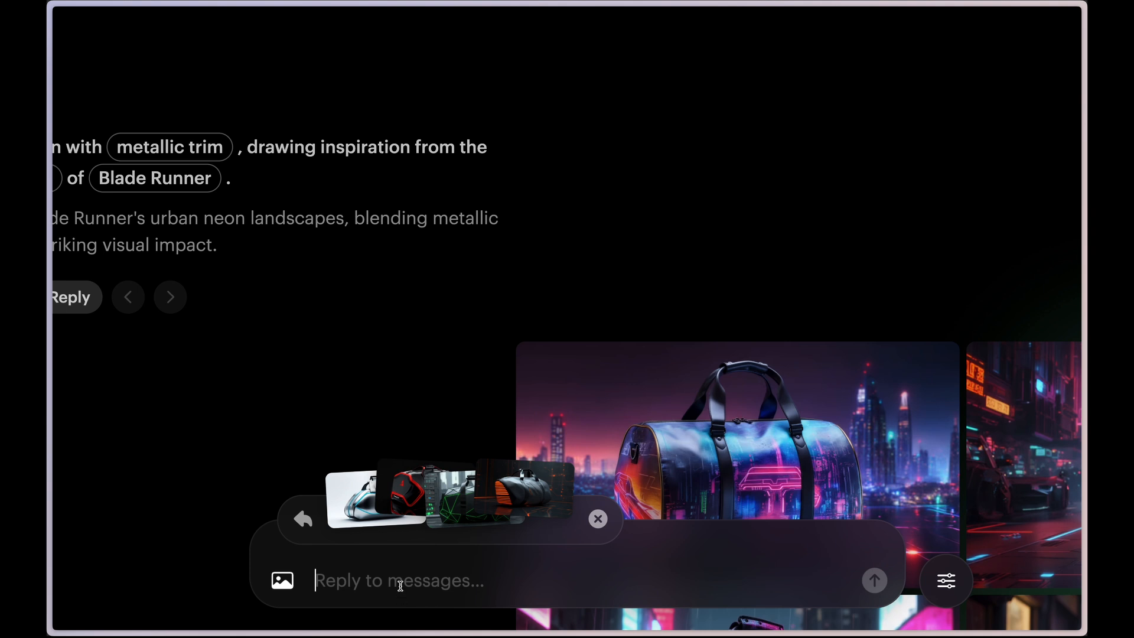
pyautogui.write('Put the bags on the beach')
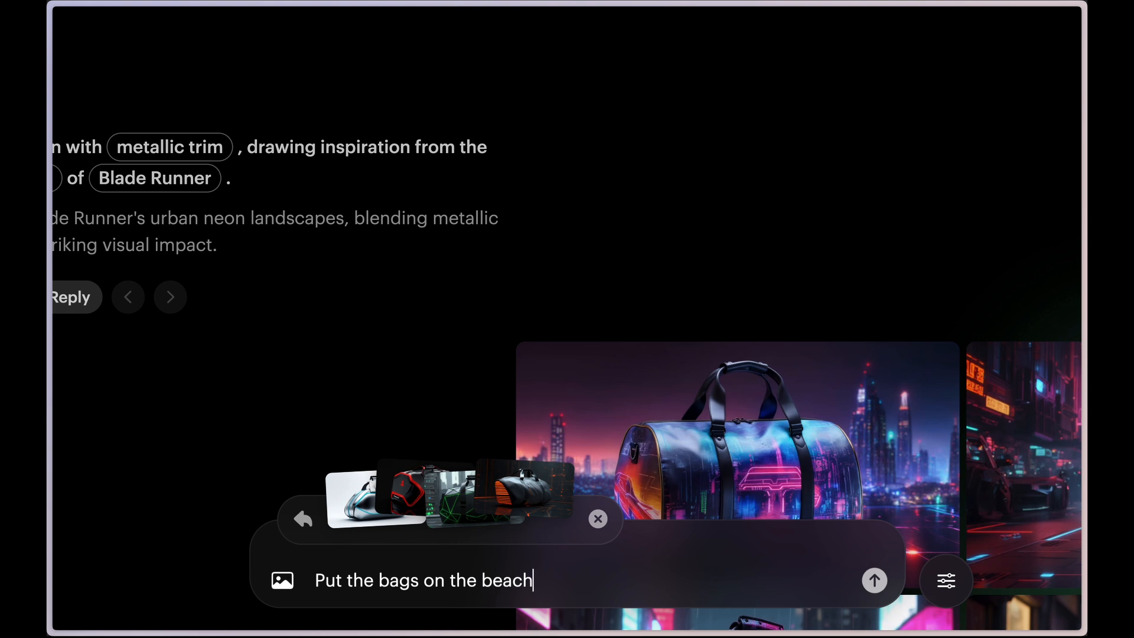
pyautogui.press('Return')
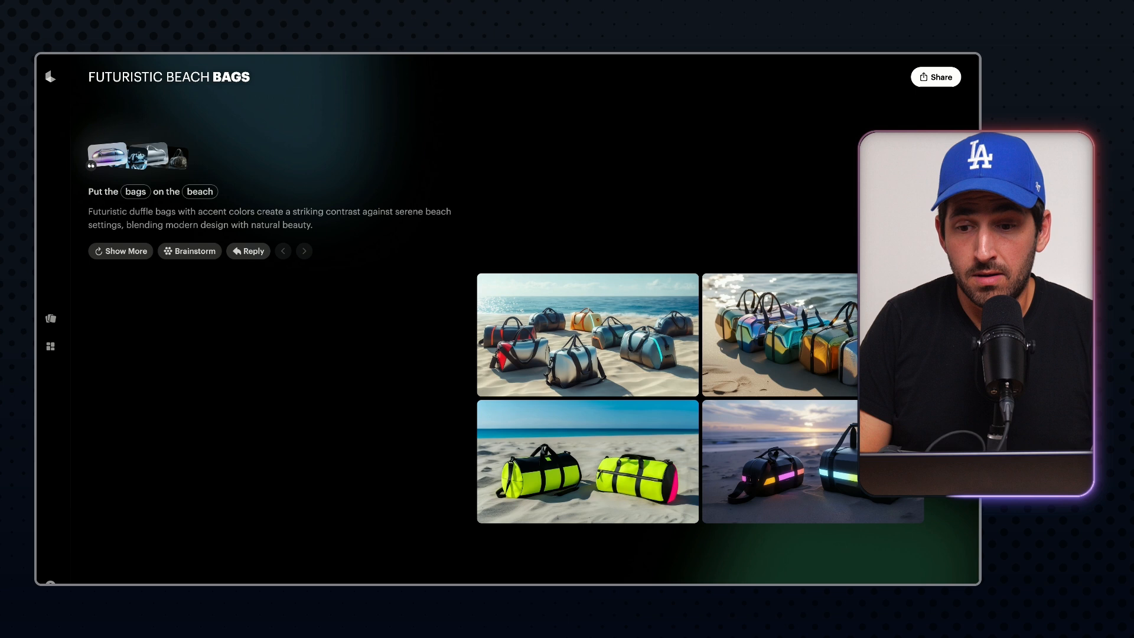
pyautogui.click(588, 335)
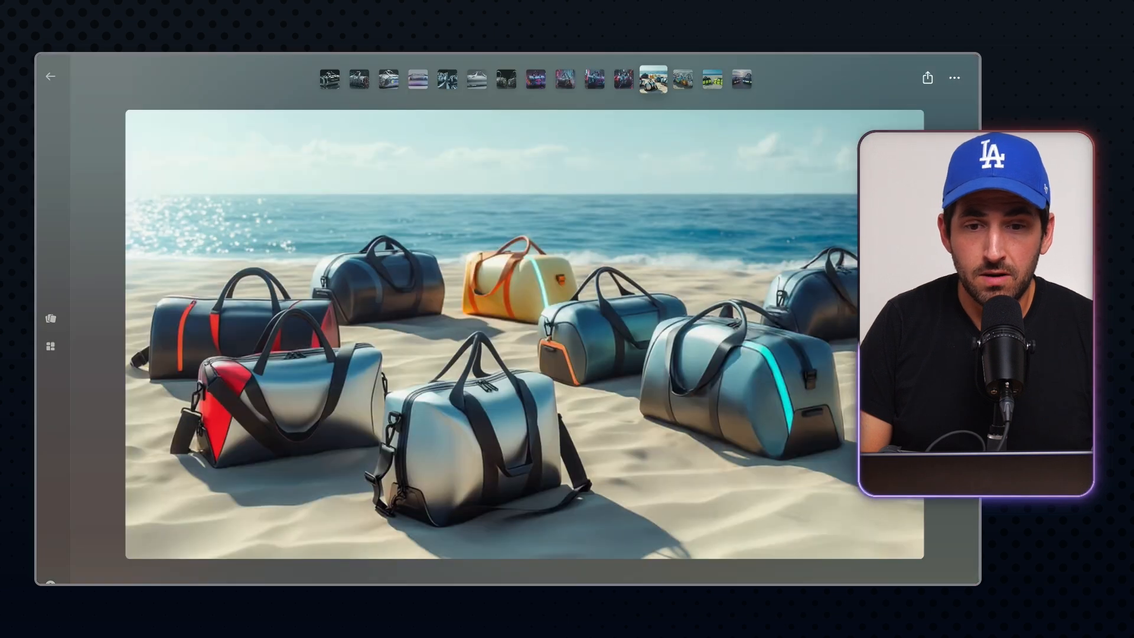
# - Browse back through the full-size beach, Blade Runner-style and backpack images, and return to the board
pyautogui.press('Left')
pyautogui.press('Left')
pyautogui.press('Left')
pyautogui.press('Left')
pyautogui.press('Left')
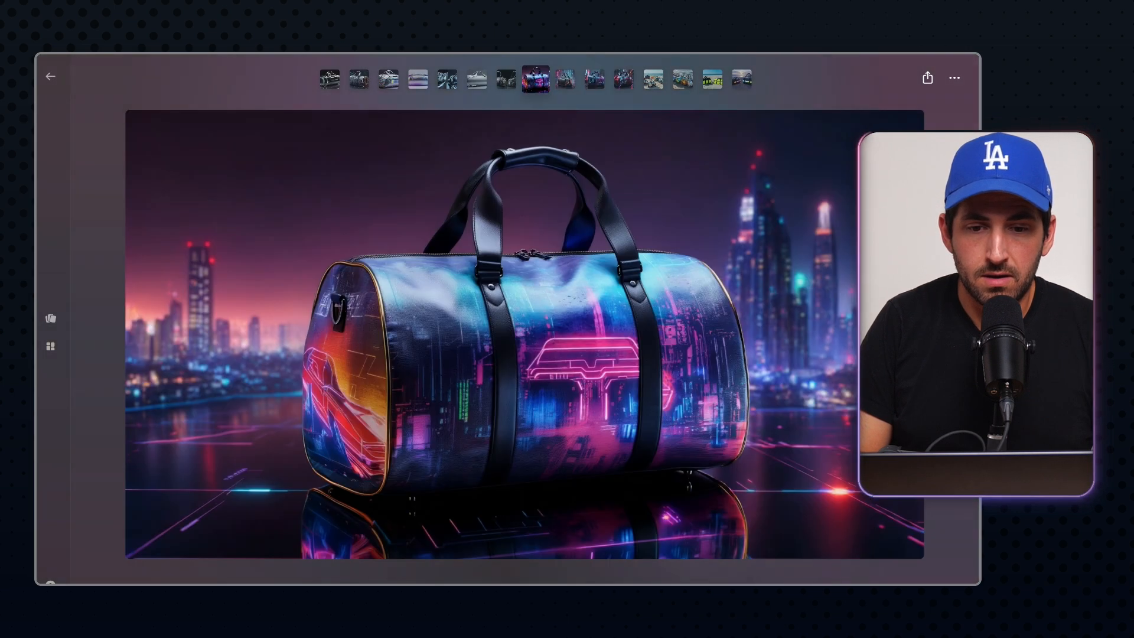
pyautogui.press('Left')
pyautogui.press('Left')
pyautogui.press('Left')
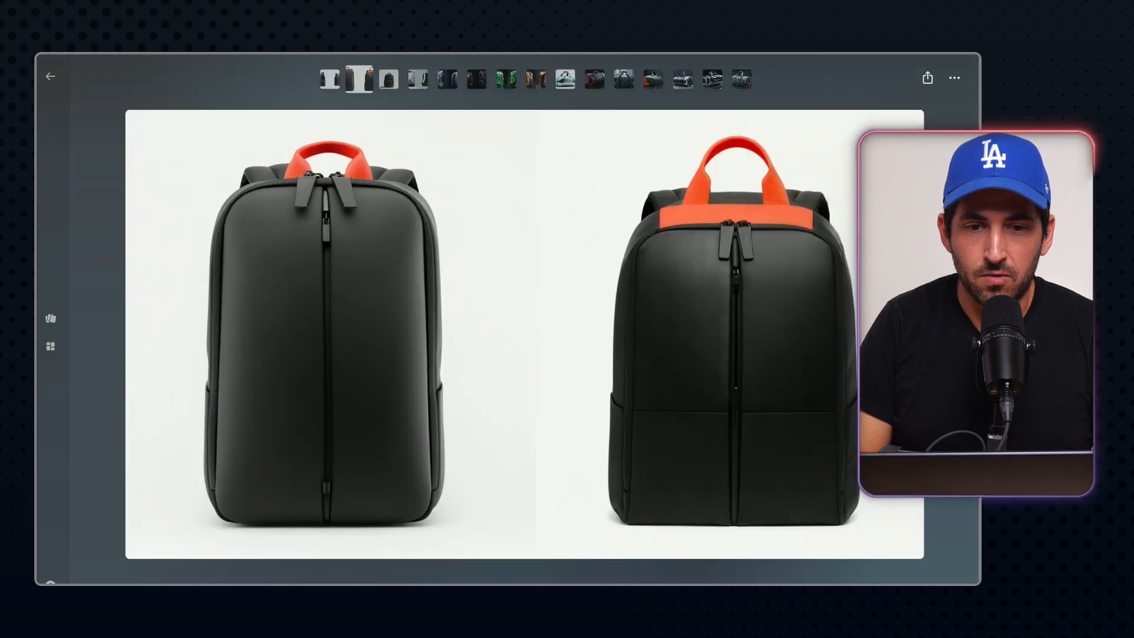
pyautogui.press('Escape')
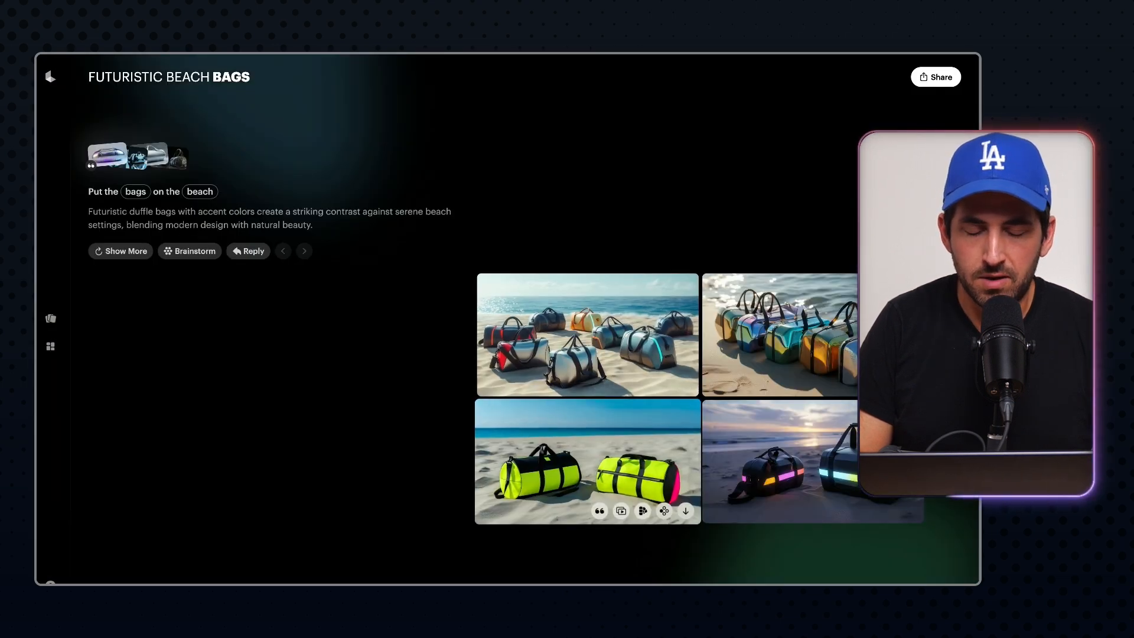
# - Review the backpack and duffle bag variations across the board, including the metallic trim designs, and the beach batch
pyautogui.scroll(10, 508, 319)
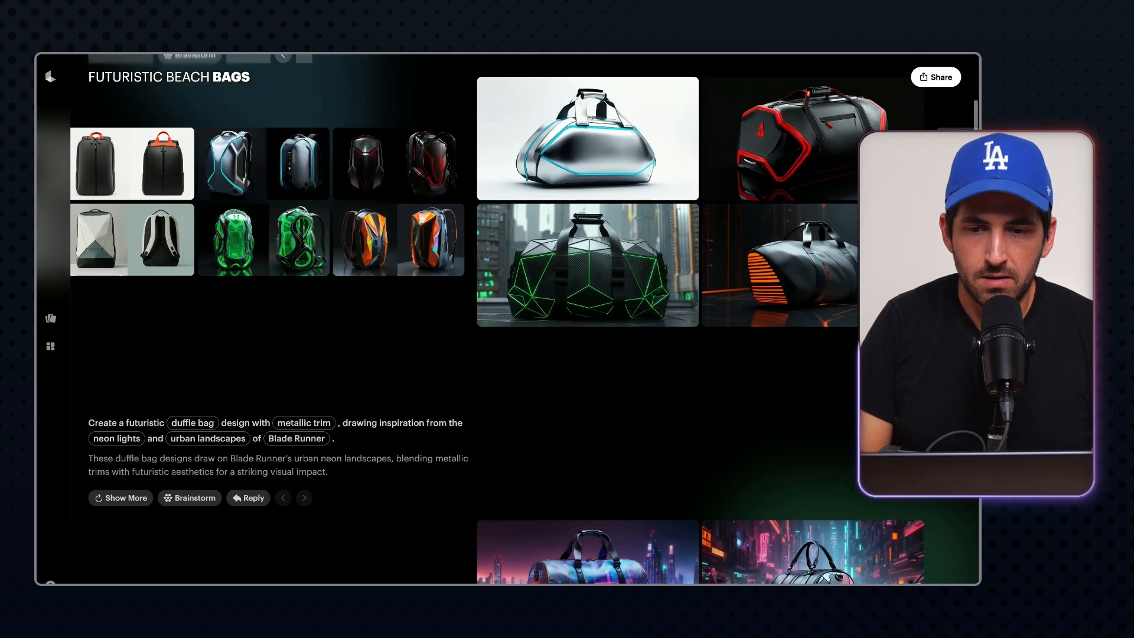
pyautogui.scroll(3, 508, 319)
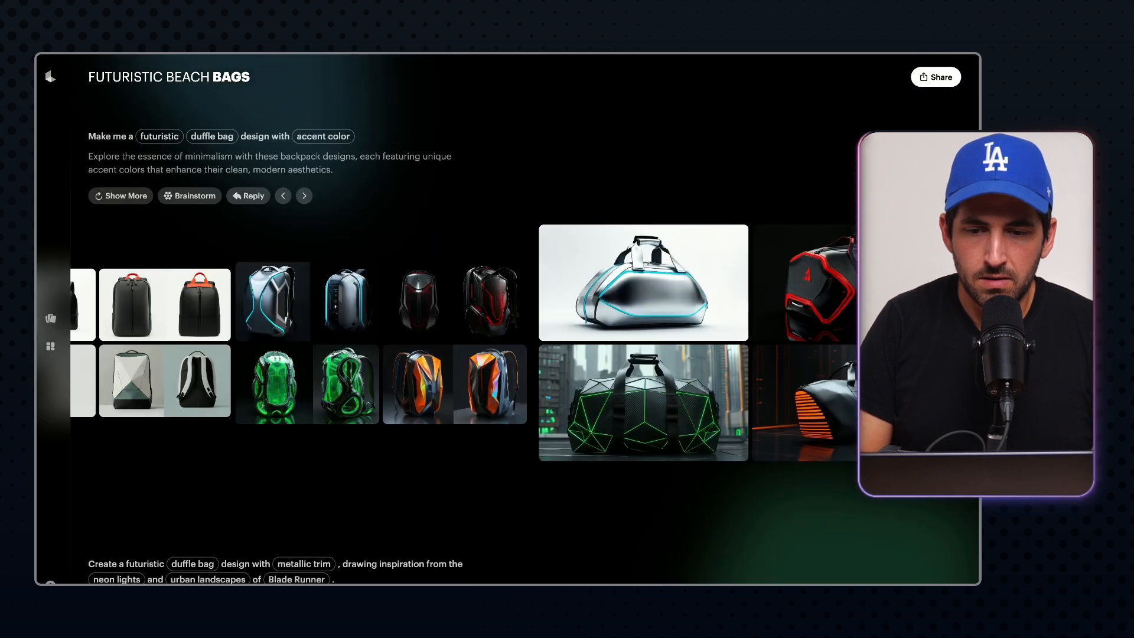
pyautogui.hscroll(-8, 531, 401)
pyautogui.hscroll(4, 531, 402)
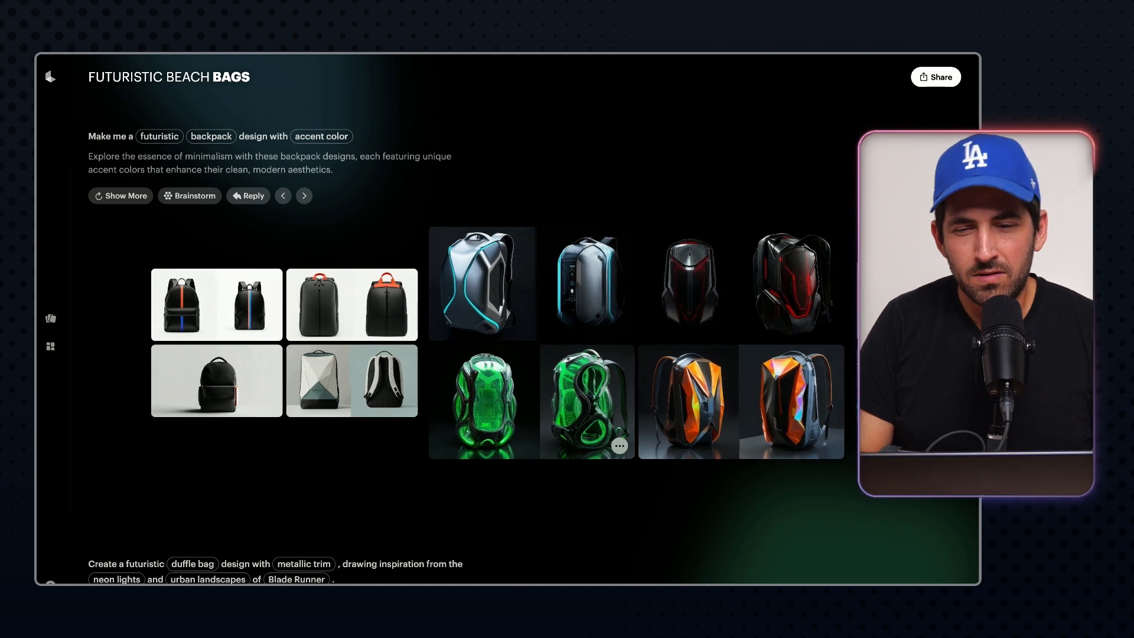
pyautogui.hscroll(6, 466, 342)
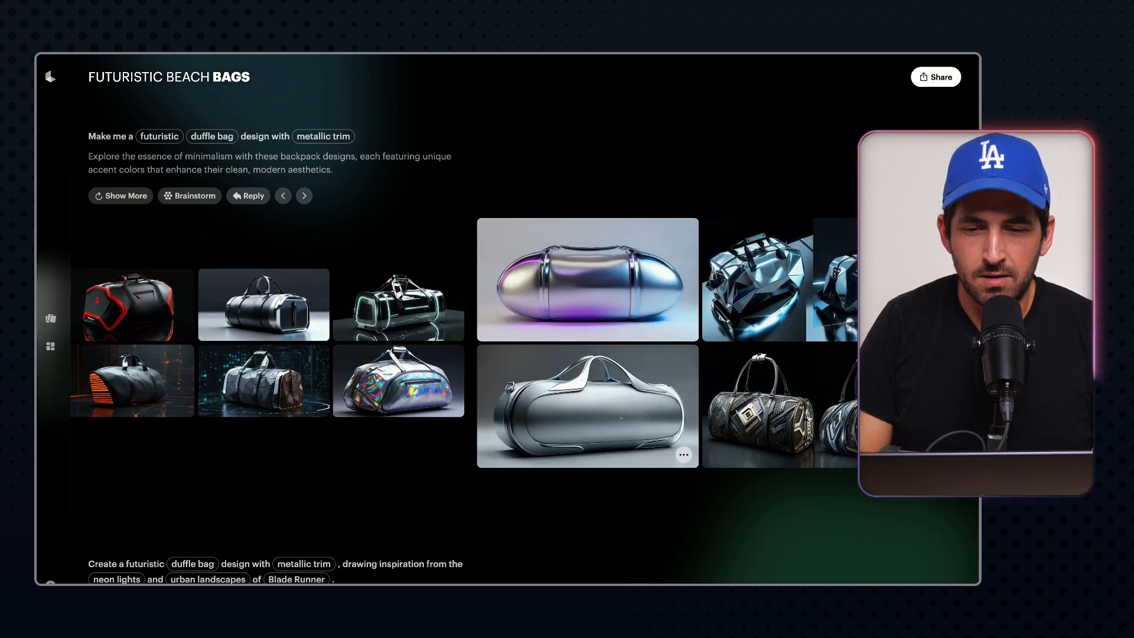
pyautogui.moveTo(622, 418)
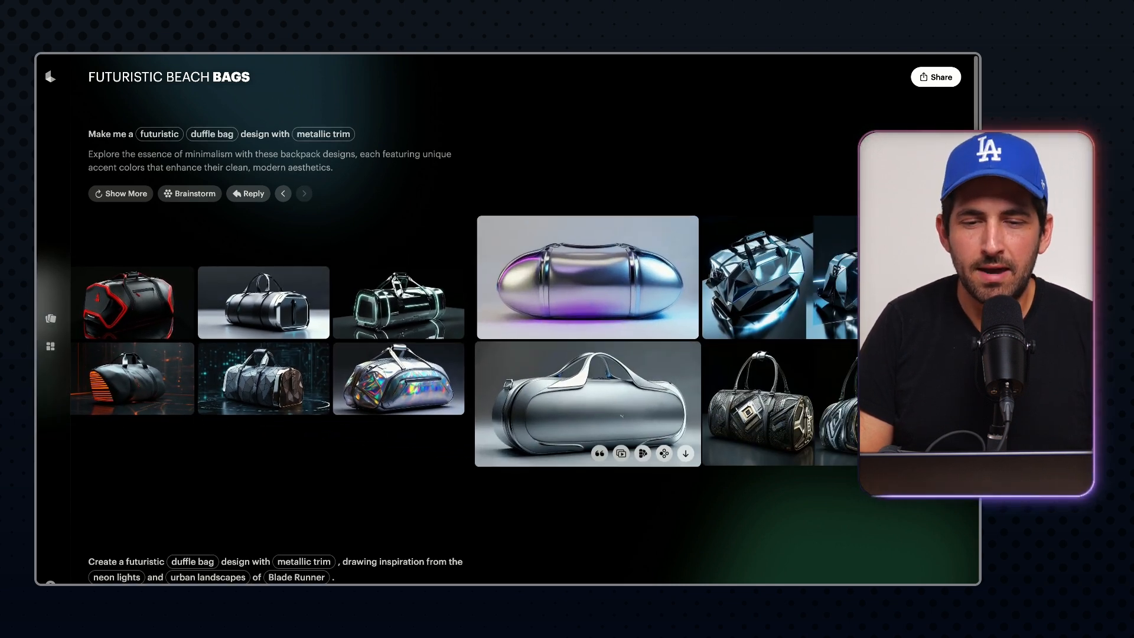
pyautogui.scroll(-10, 621, 418)
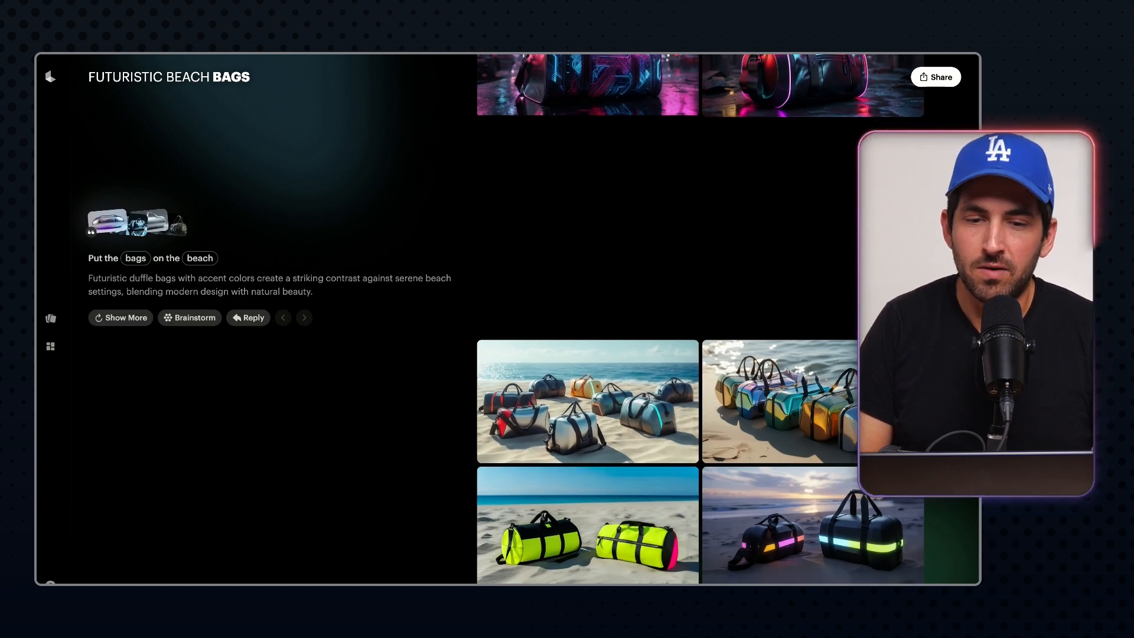
pyautogui.scroll(-1, 507, 319)
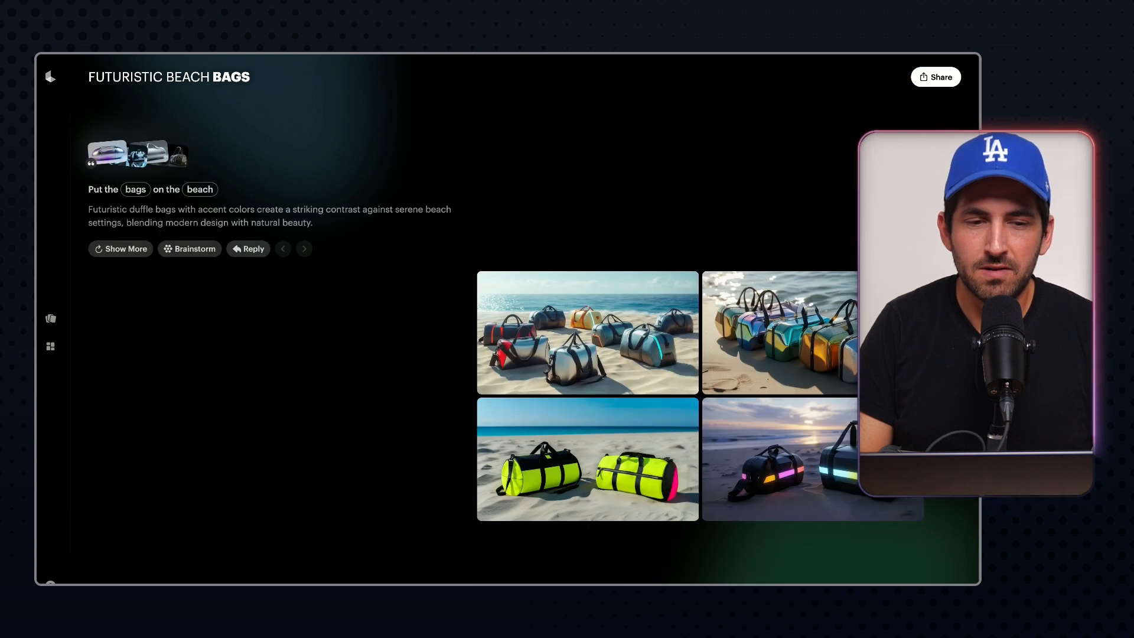
pyautogui.scroll(-1, 587, 330)
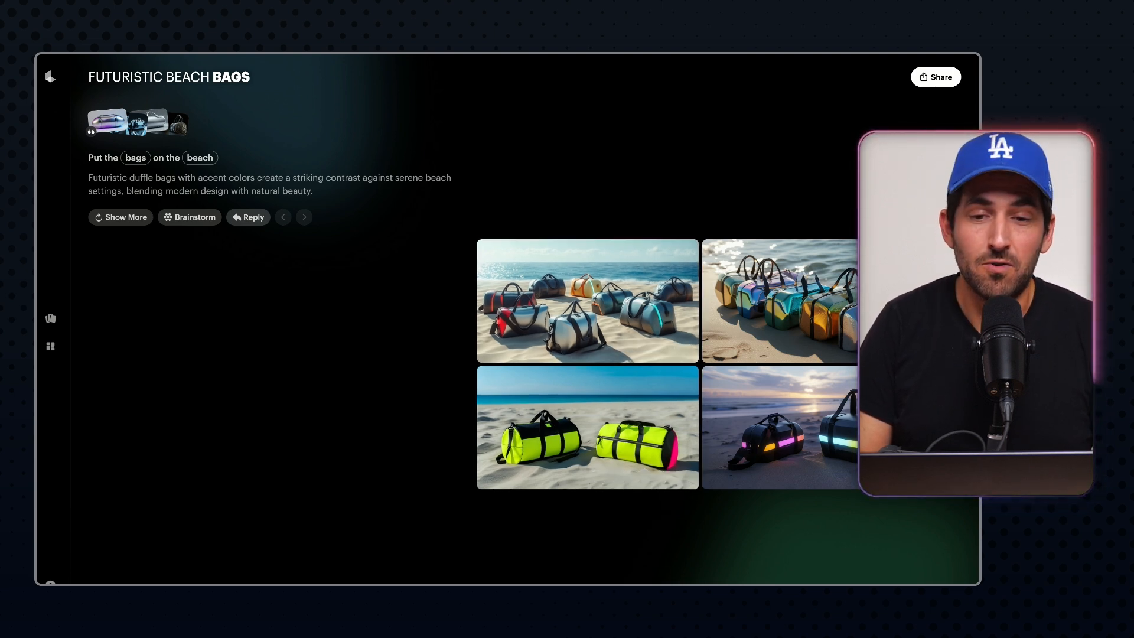
pyautogui.scroll(-1, 588, 330)
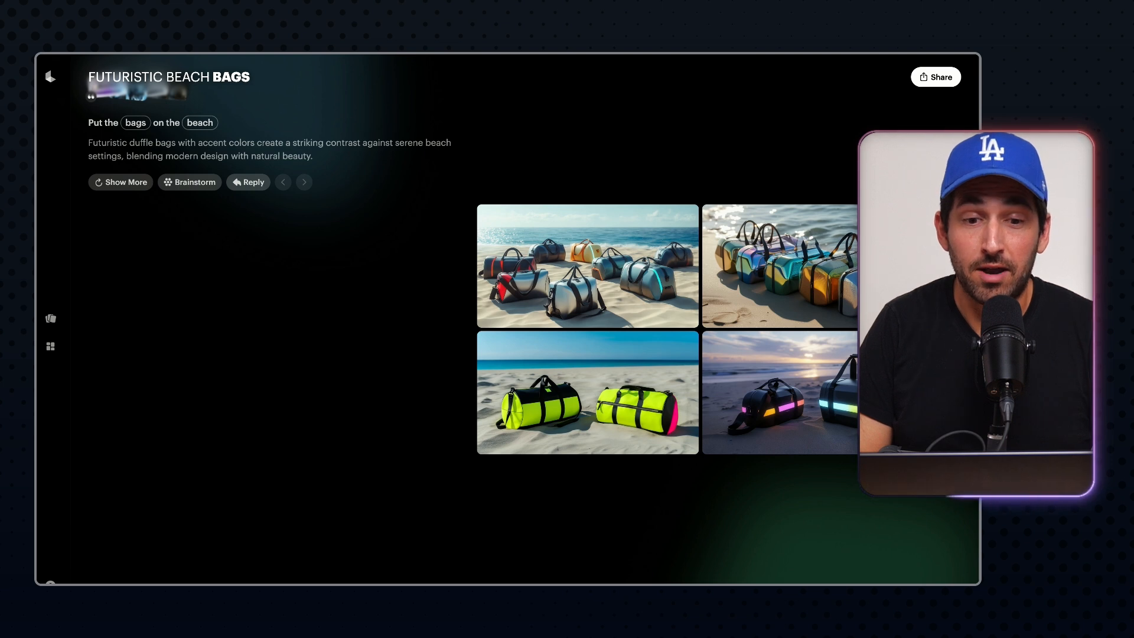
# - Start replies to the accent color duffle bag batch and the beach bag batch, discarding each one
pyautogui.scroll(2, 527, 319)
pyautogui.click(122, 183)
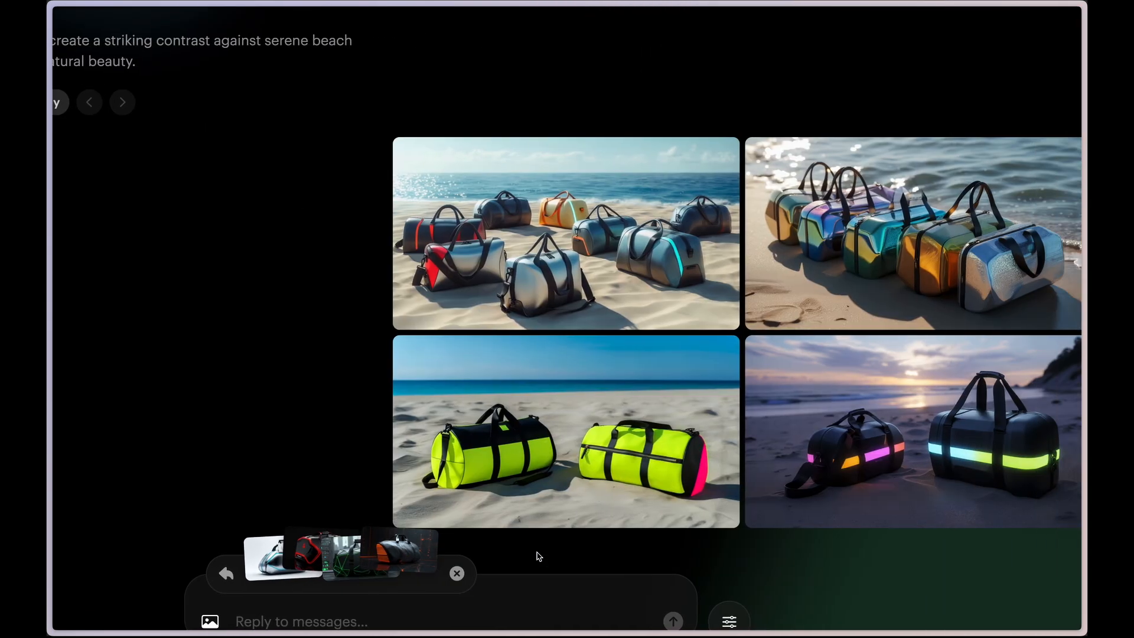
pyautogui.scroll(-1, 536, 556)
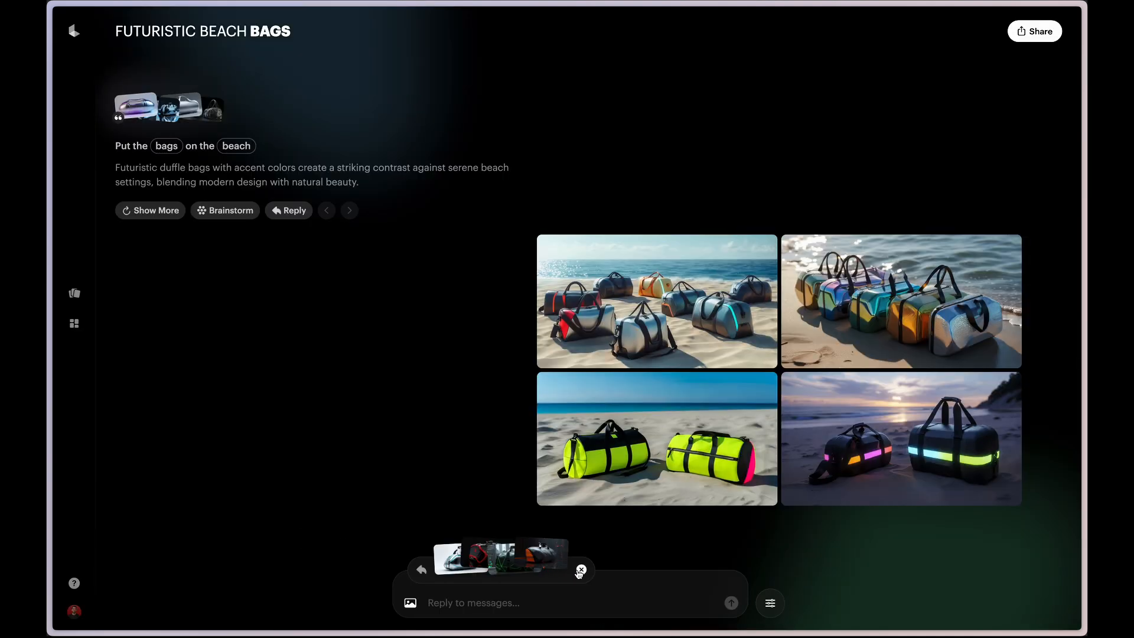
pyautogui.click(582, 570)
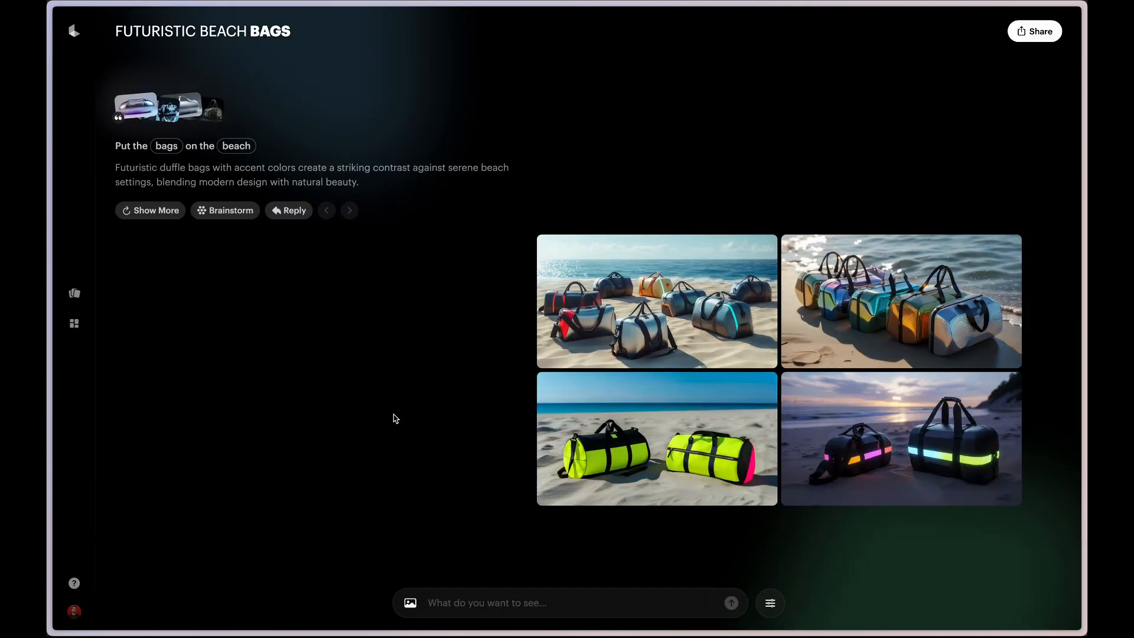
pyautogui.scroll(-2, 392, 418)
pyautogui.click(277, 108)
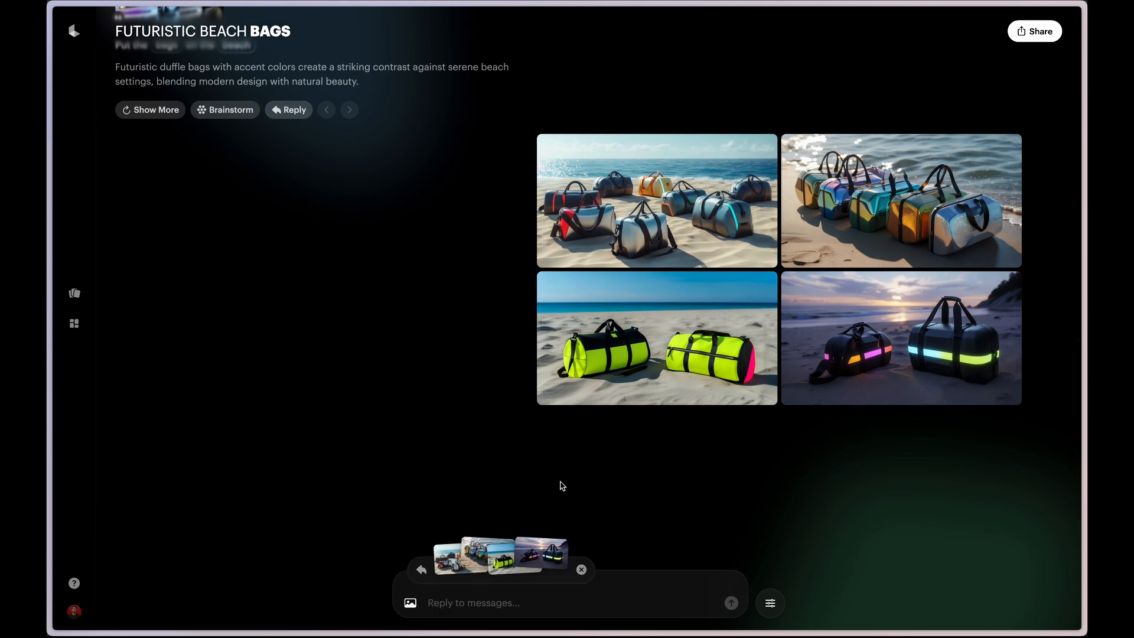
pyautogui.click(582, 569)
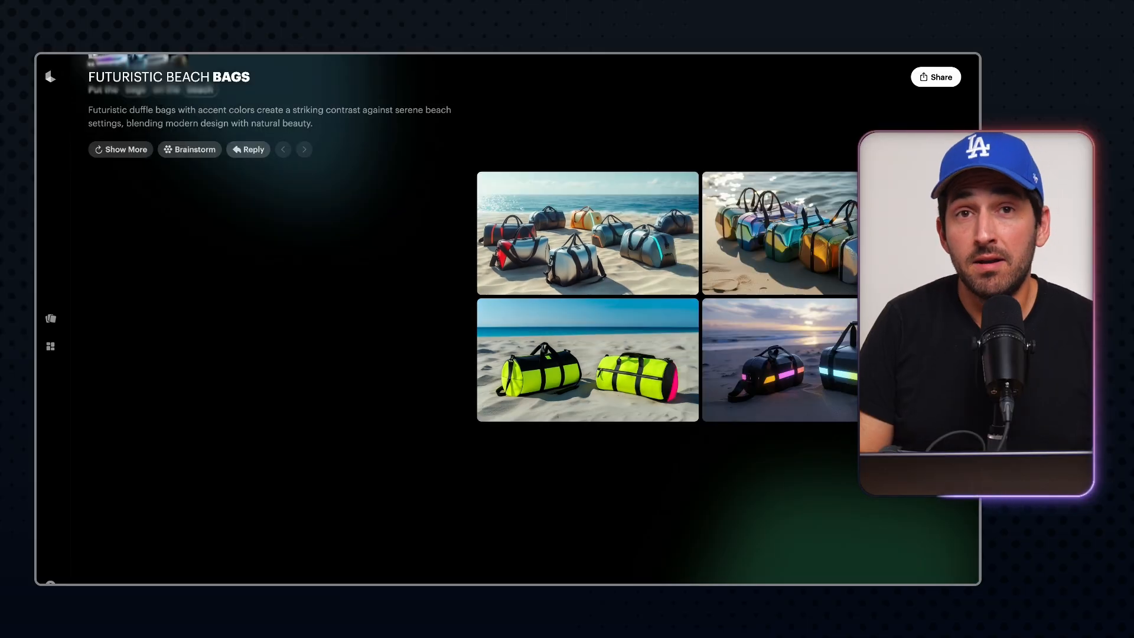
# - Try the 9:16 and 21:9 aspect ratios for images in the board's generation settings, and restore 16:9
pyautogui.scroll(-1, 567, 265)
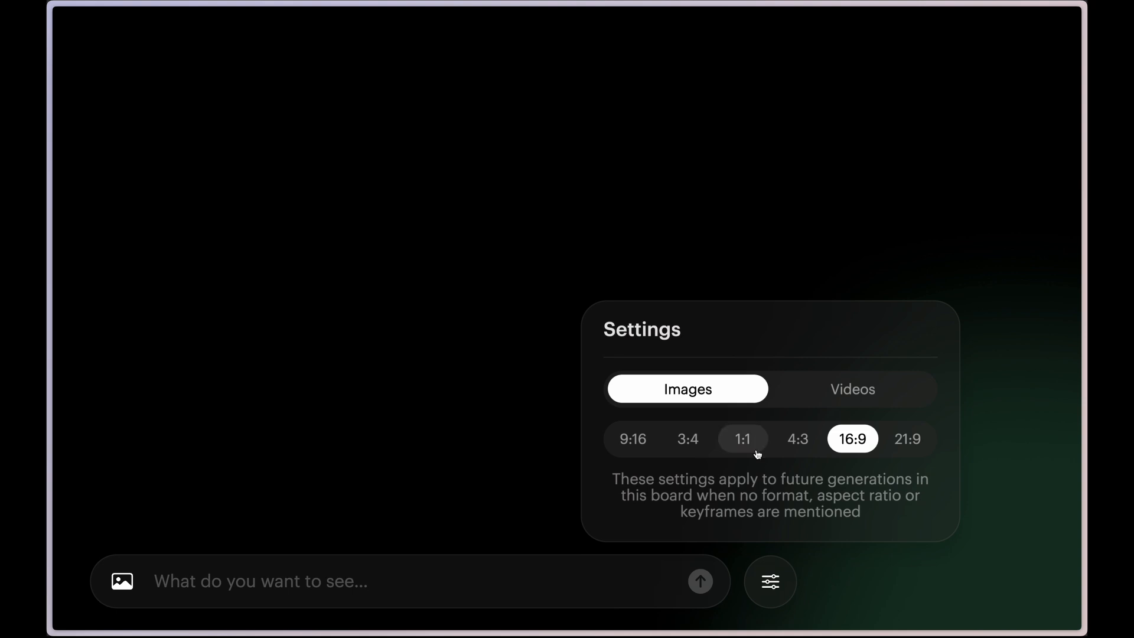
pyautogui.click(832, 391)
pyautogui.click(701, 395)
pyautogui.click(632, 438)
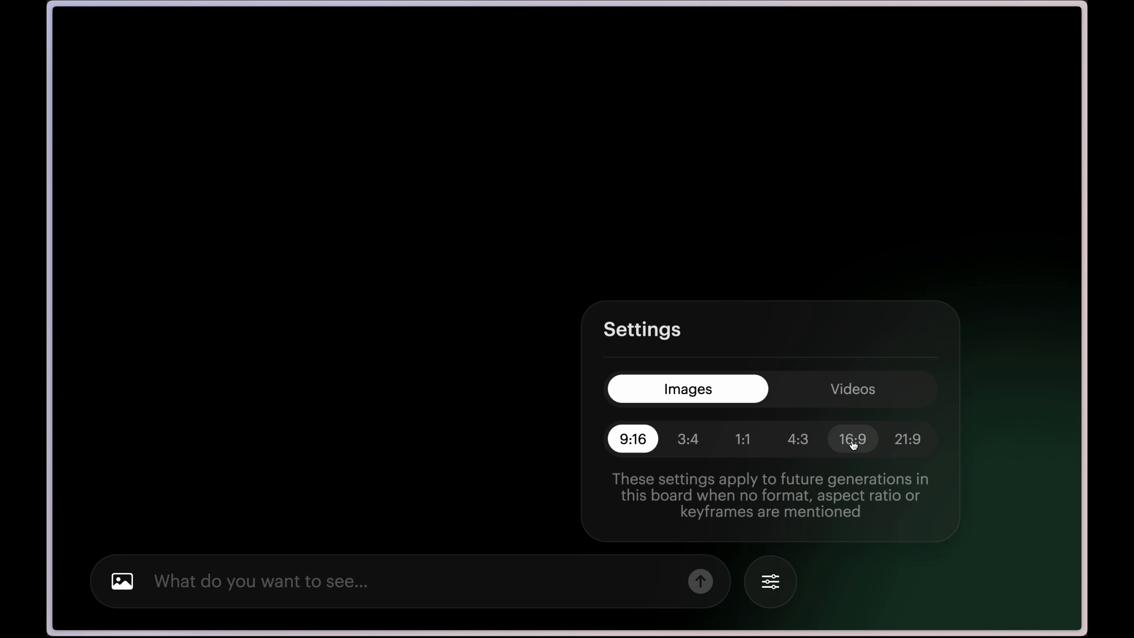
pyautogui.click(902, 444)
pyautogui.click(850, 438)
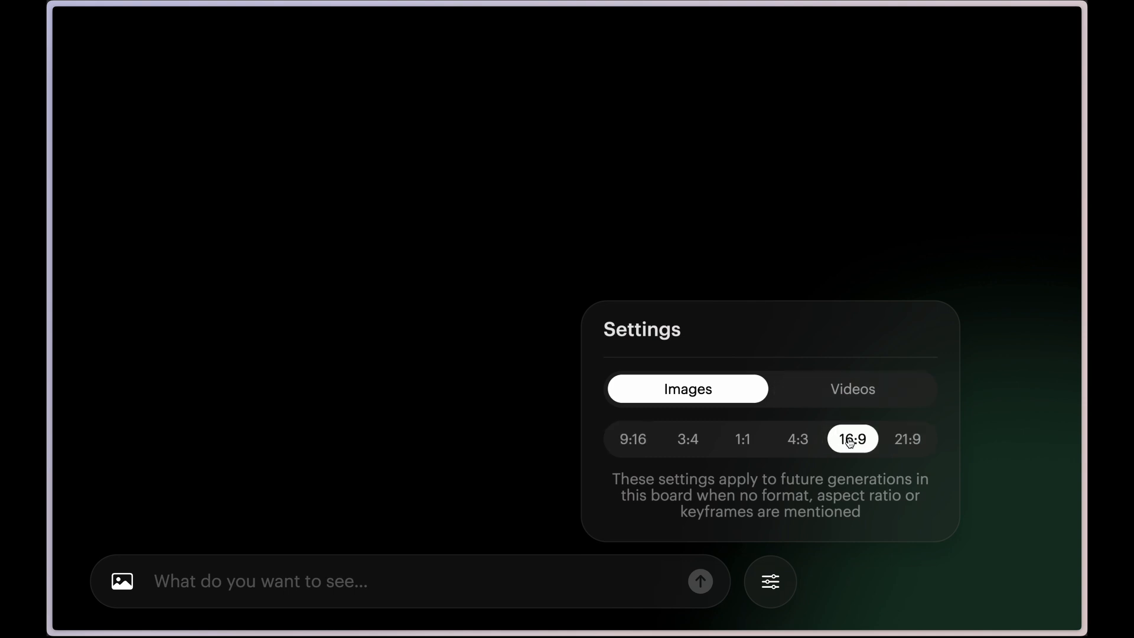
# - Try the 21:9 and 4:3 aspect ratios for videos, restore 16:9, and return to the image settings
pyautogui.click(852, 390)
pyautogui.click(890, 438)
pyautogui.click(799, 447)
pyautogui.click(850, 438)
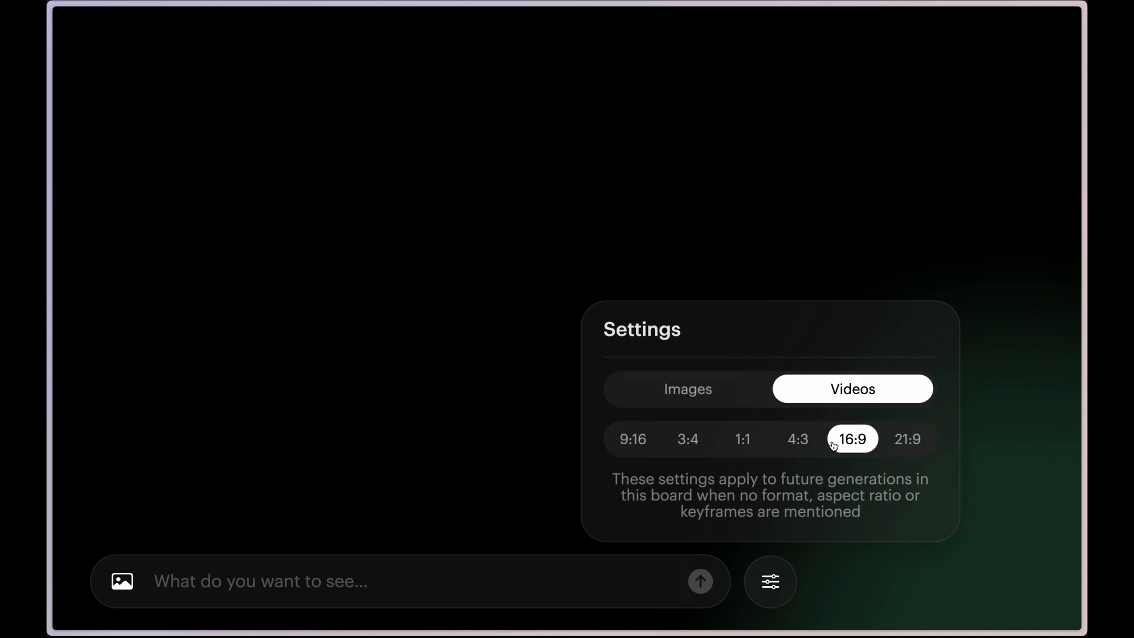
pyautogui.click(749, 390)
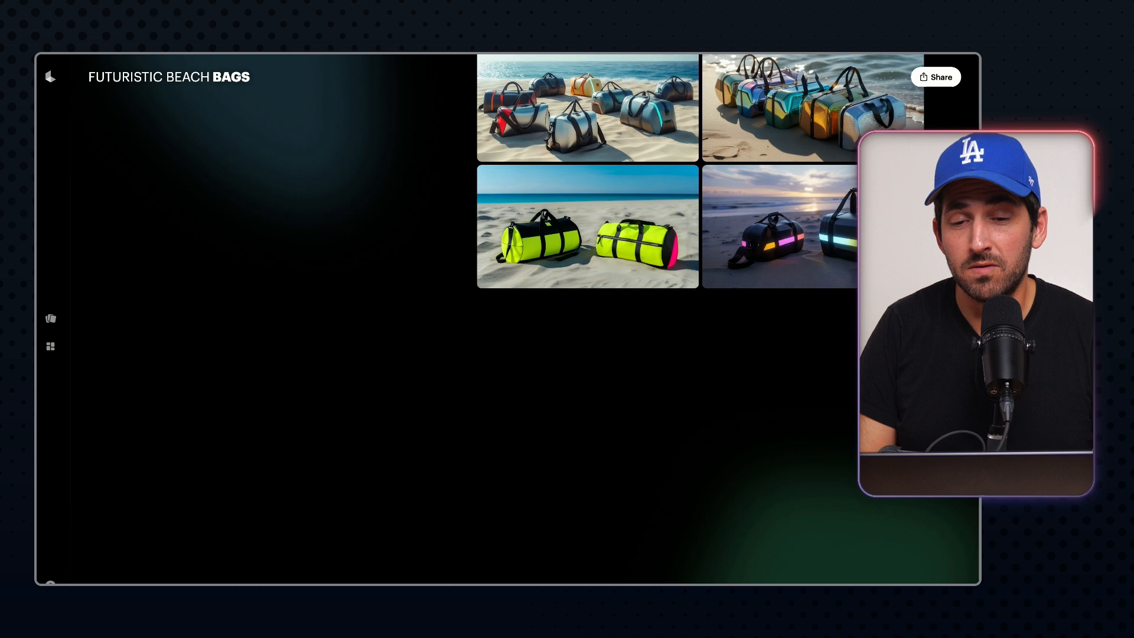
# - View the sunset beach image of the glowing-stripe duffle bags at full size, and return to the board
pyautogui.scroll(3, 590, 266)
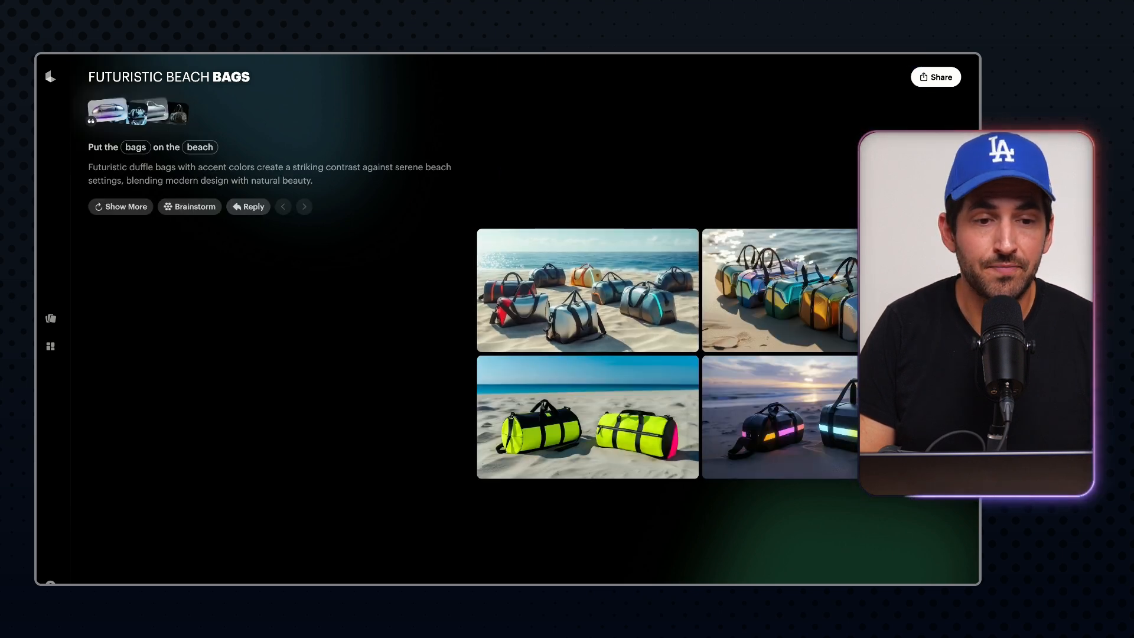
pyautogui.scroll(-1, 588, 289)
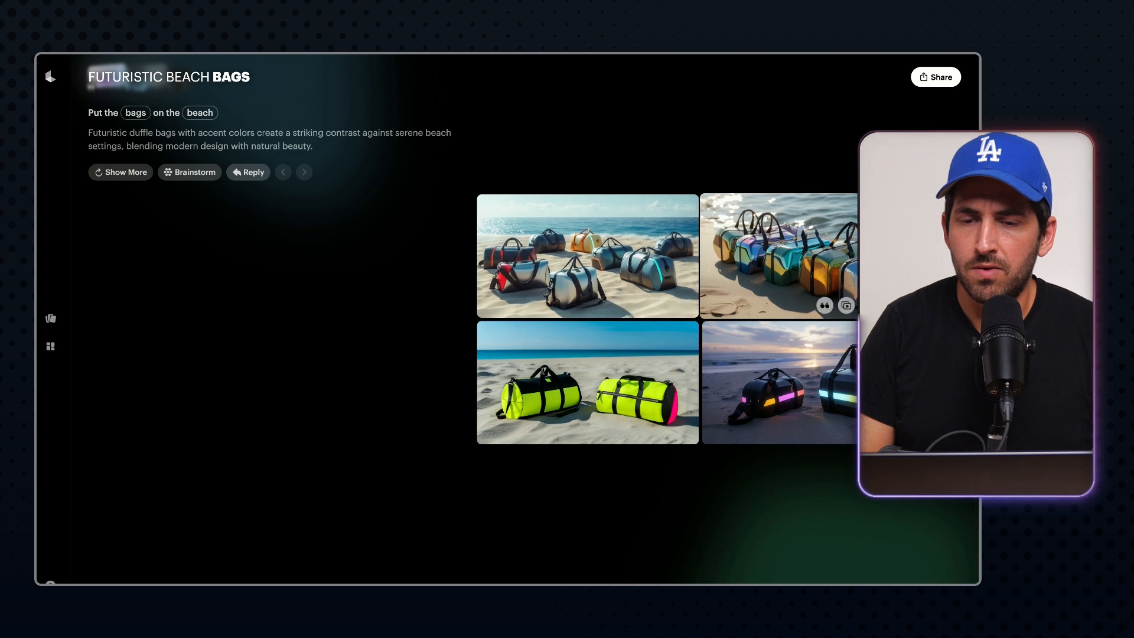
pyautogui.click(780, 384)
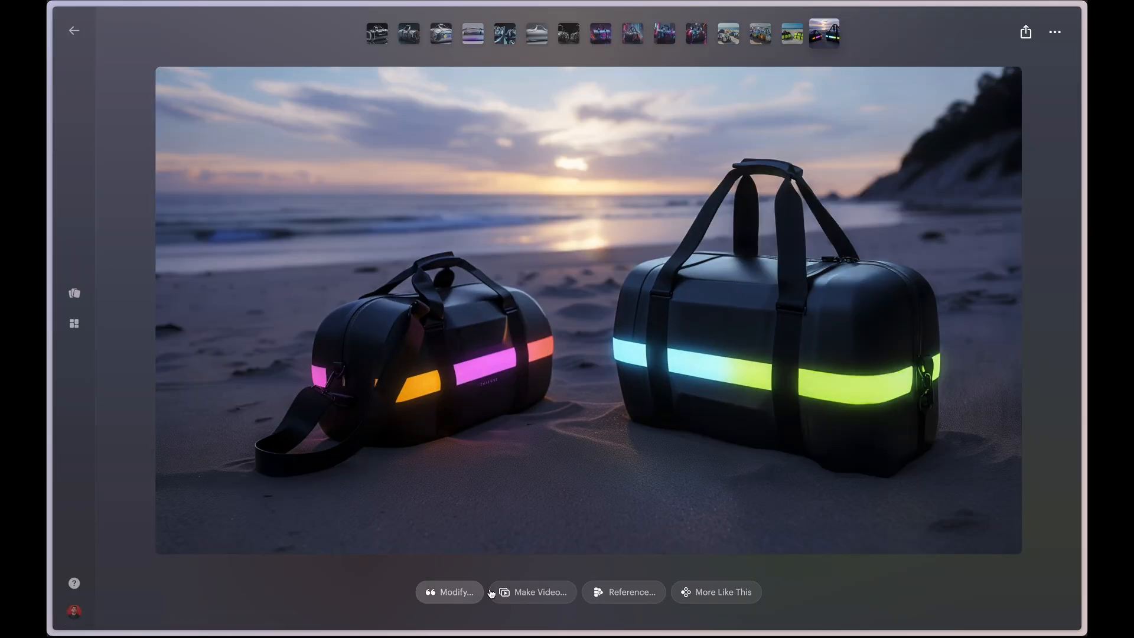
pyautogui.click(73, 30)
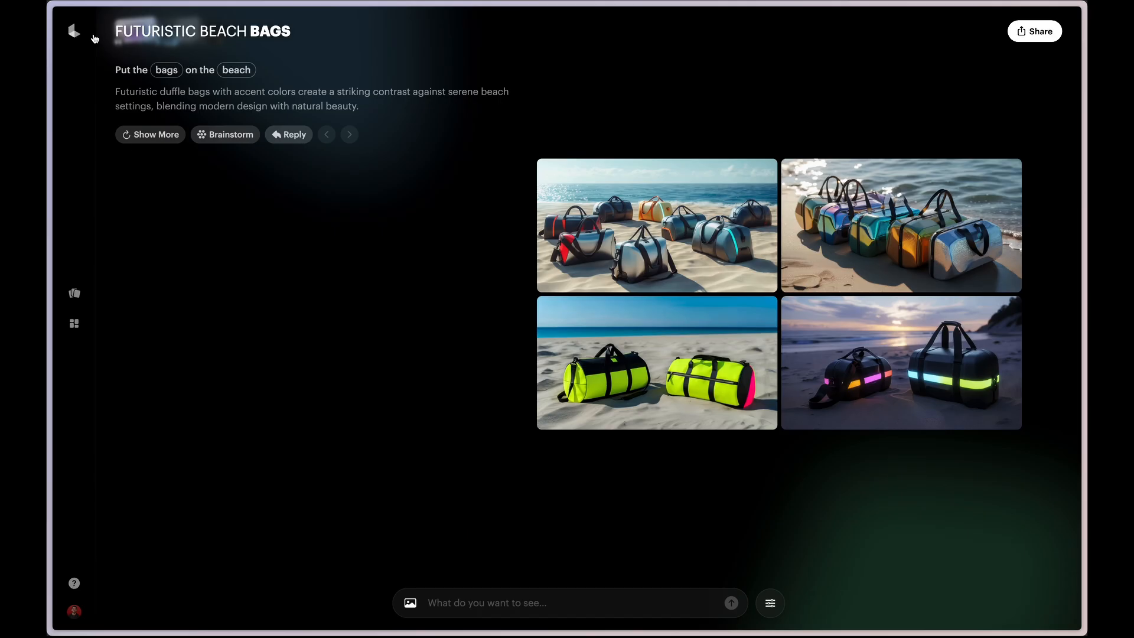
# - Modify the neon yellow beach bags image with the prompt "Put bags on the moon"
pyautogui.scroll(5, 903, 391)
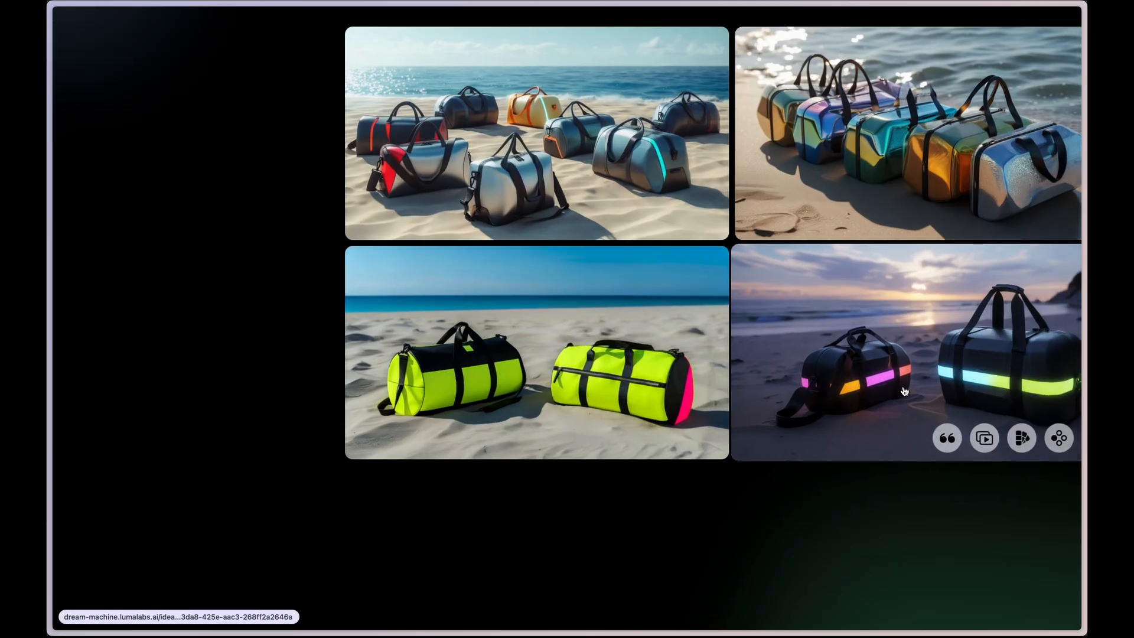
pyautogui.moveTo(578, 437)
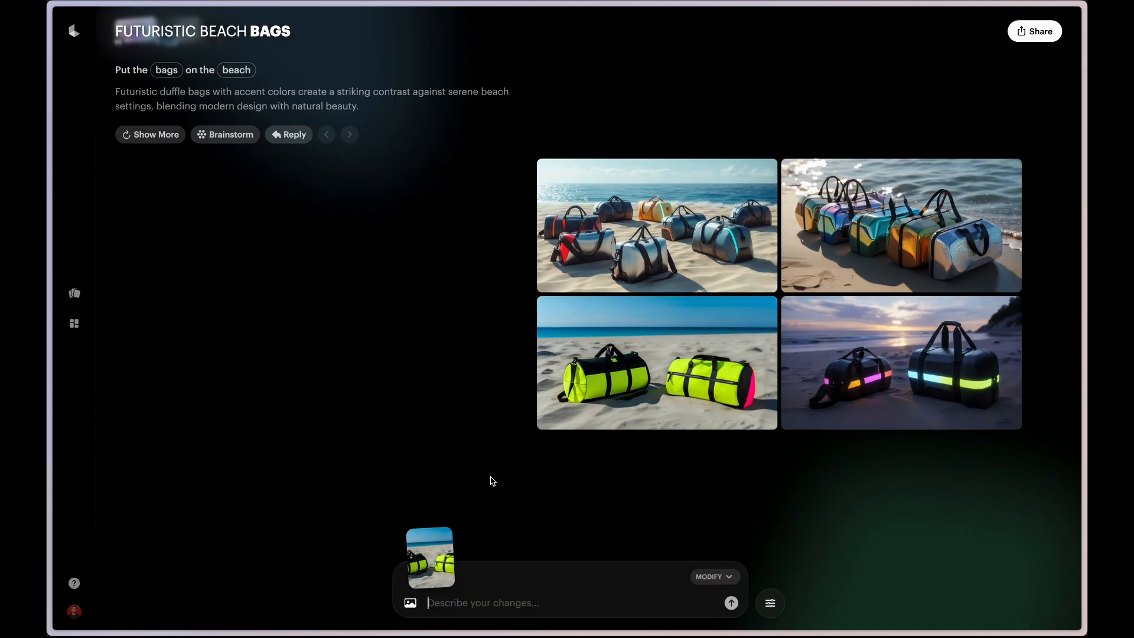
pyautogui.scroll(-1, 493, 481)
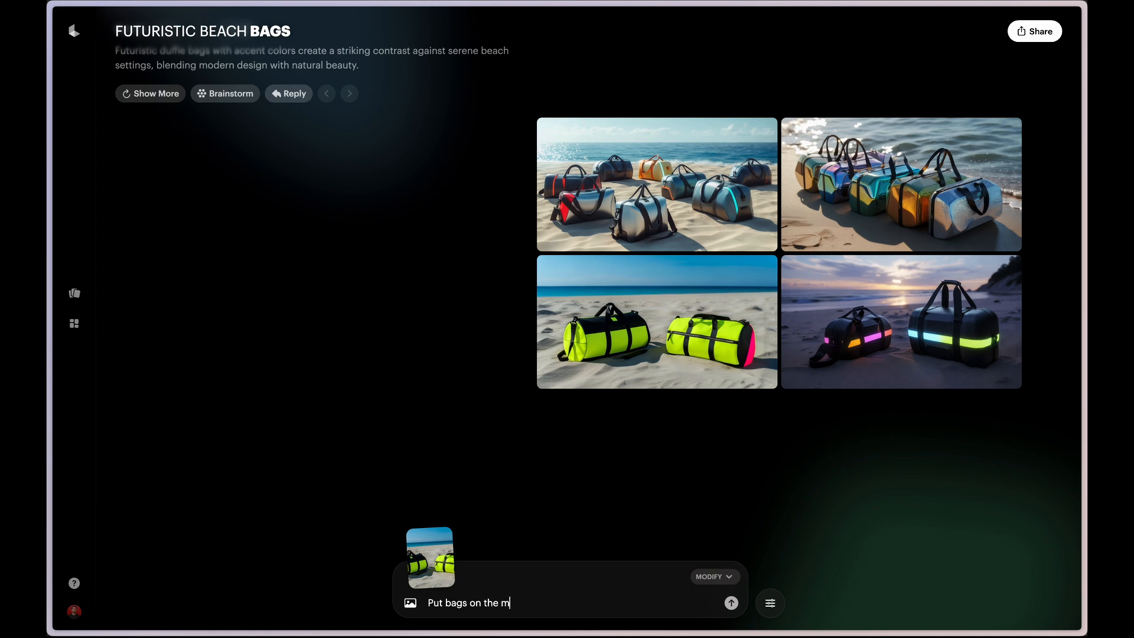
pyautogui.press('Return')
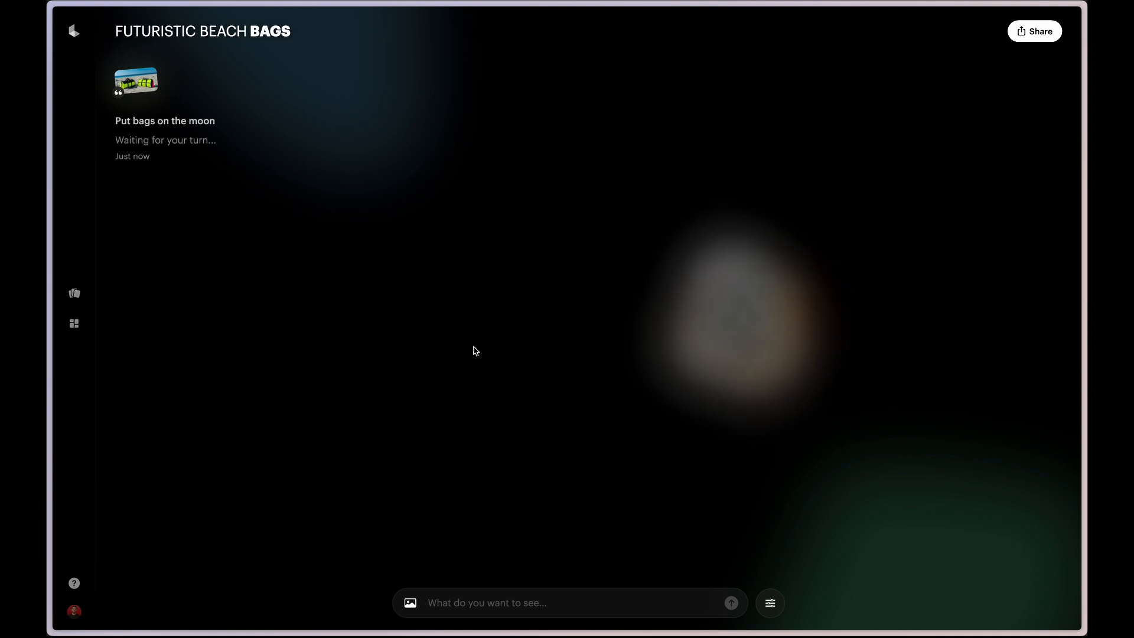
# - Generate a video from the neon yellow beach bags image as the start frame, with the prompt "camera pull out"
pyautogui.scroll(4, 474, 346)
pyautogui.moveTo(695, 197)
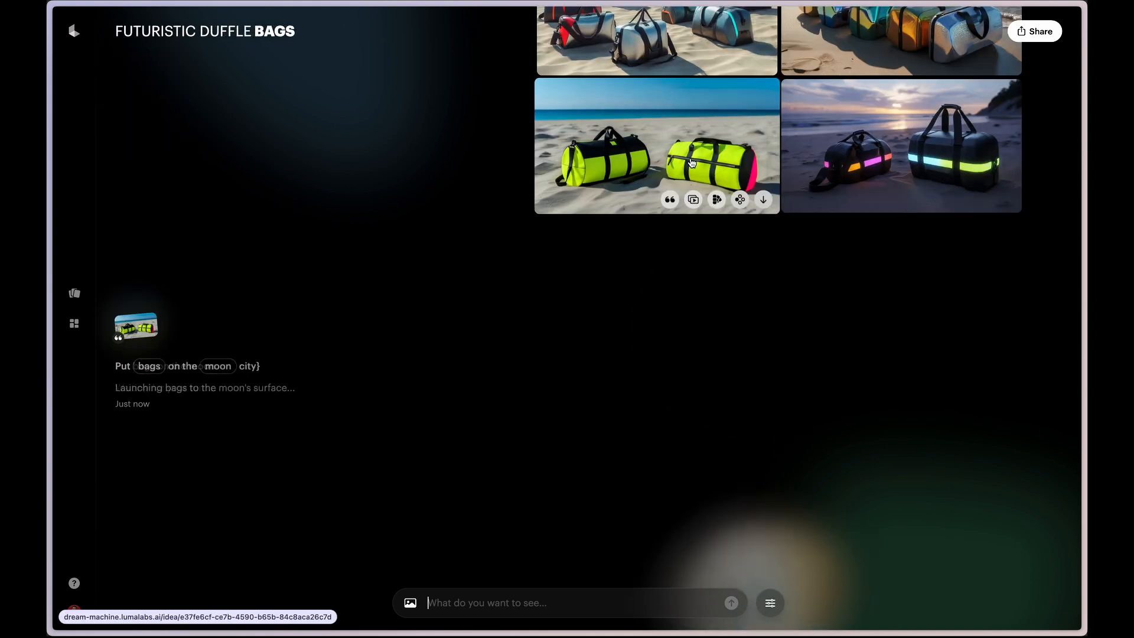
pyautogui.click(694, 200)
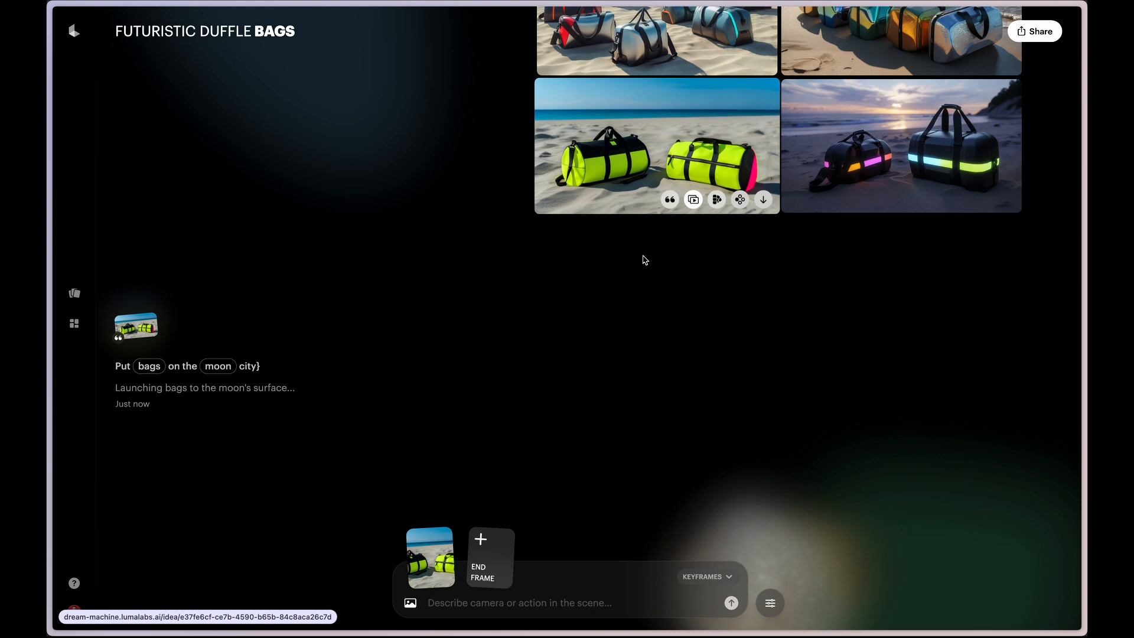
pyautogui.scroll(-1, 558, 392)
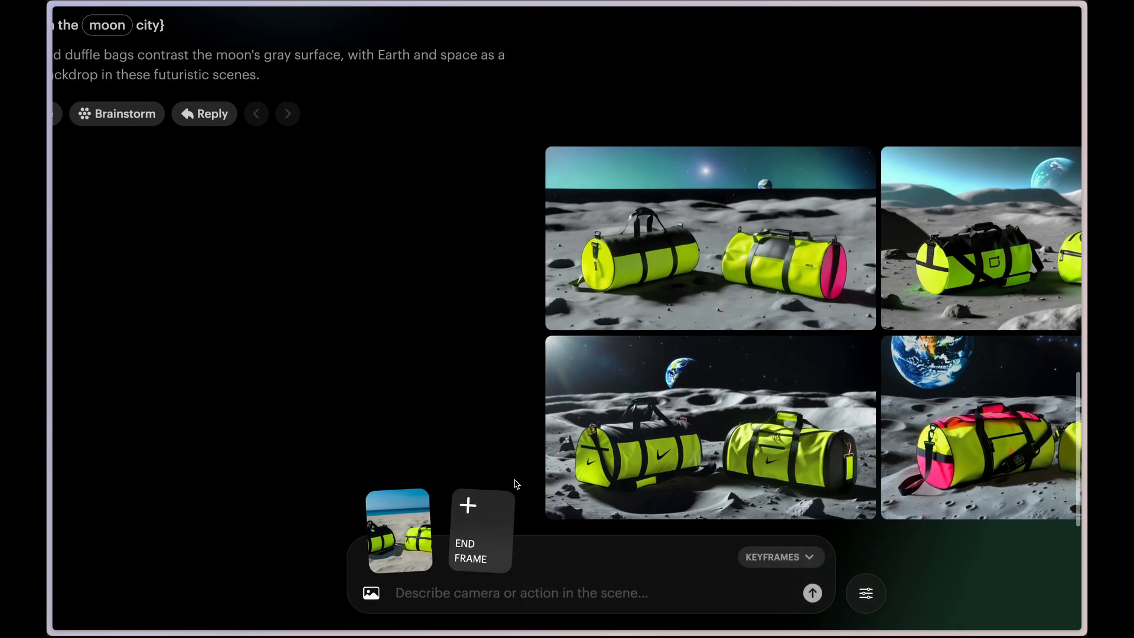
pyautogui.scroll(-2, 515, 440)
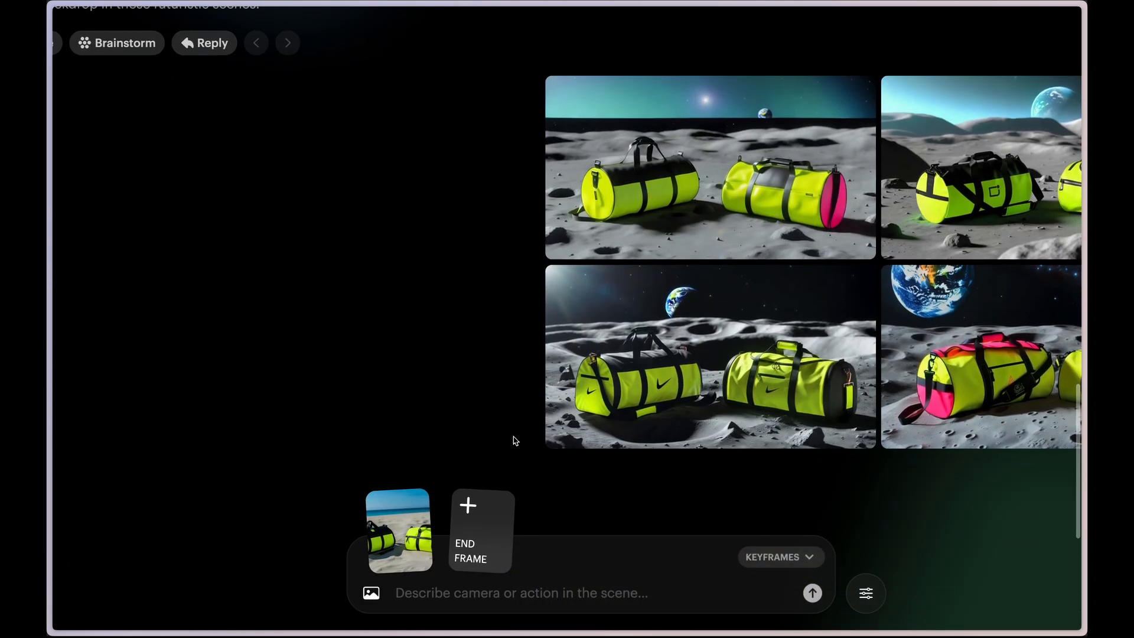
pyautogui.write('pull')
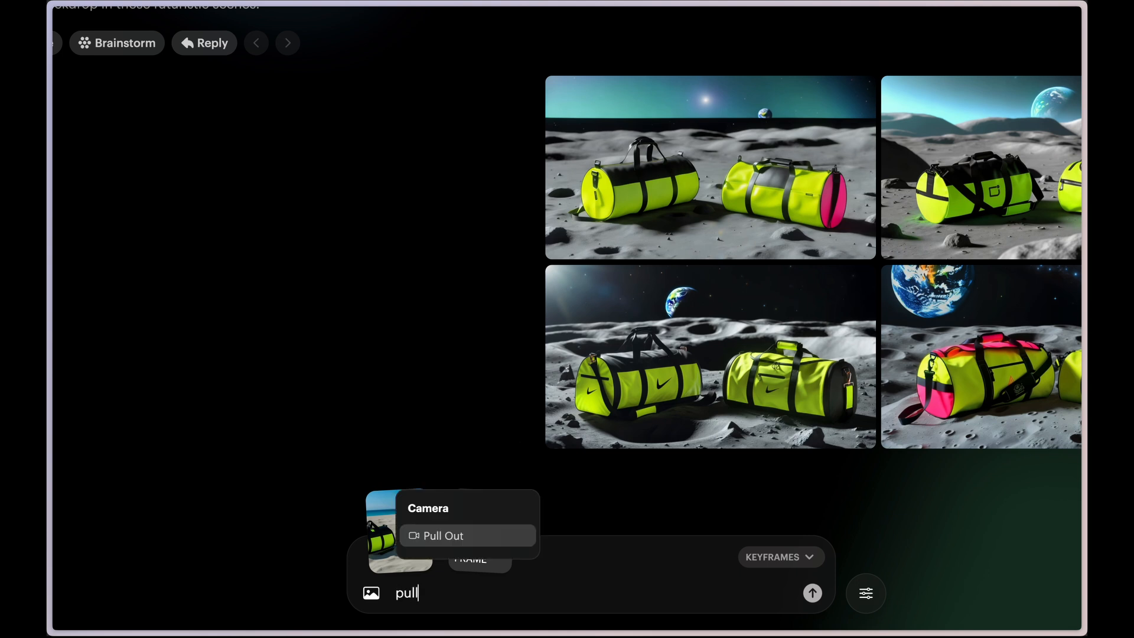
pyautogui.press('Return')
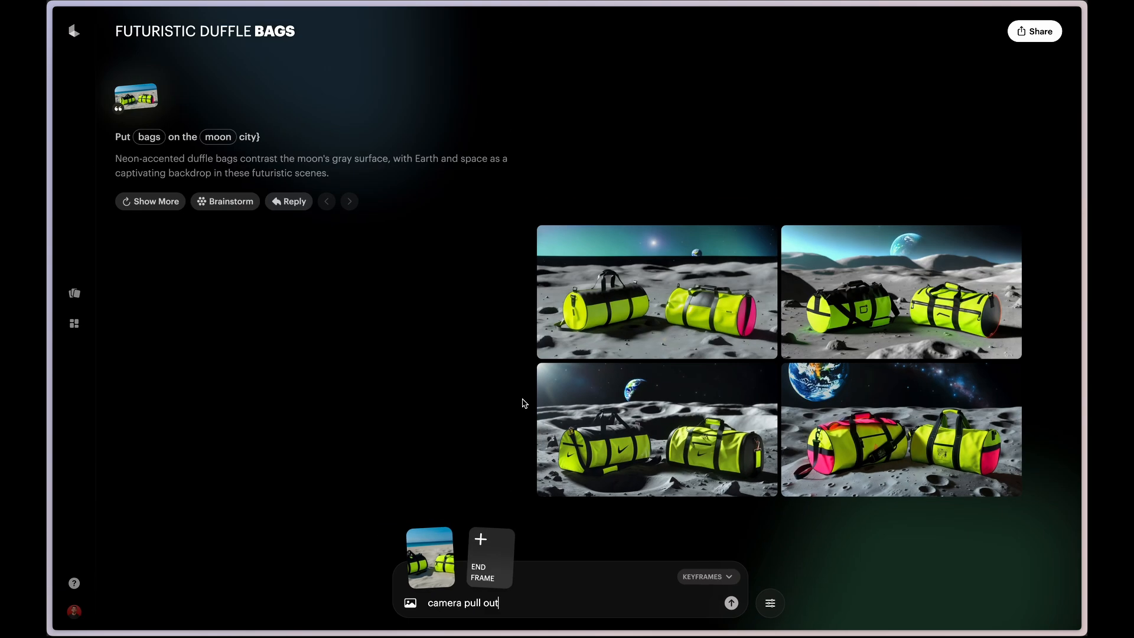
pyautogui.click(813, 595)
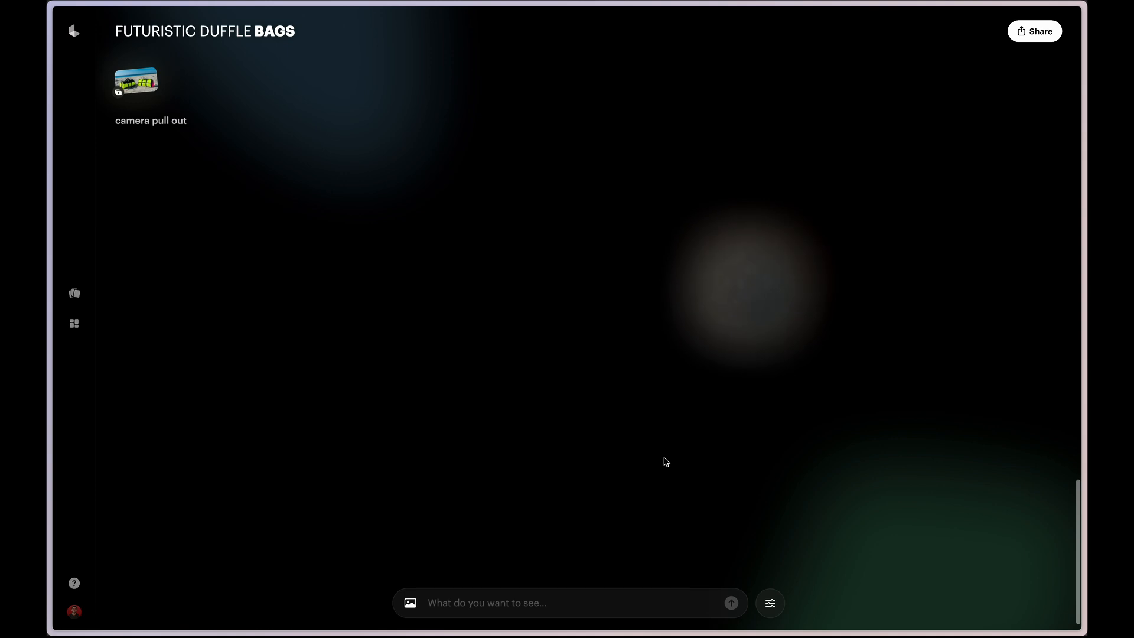
# - View the first moon image of the neon yellow duffle bags at full size, and return to the board
pyautogui.scroll(5, 666, 461)
pyautogui.scroll(5, 665, 461)
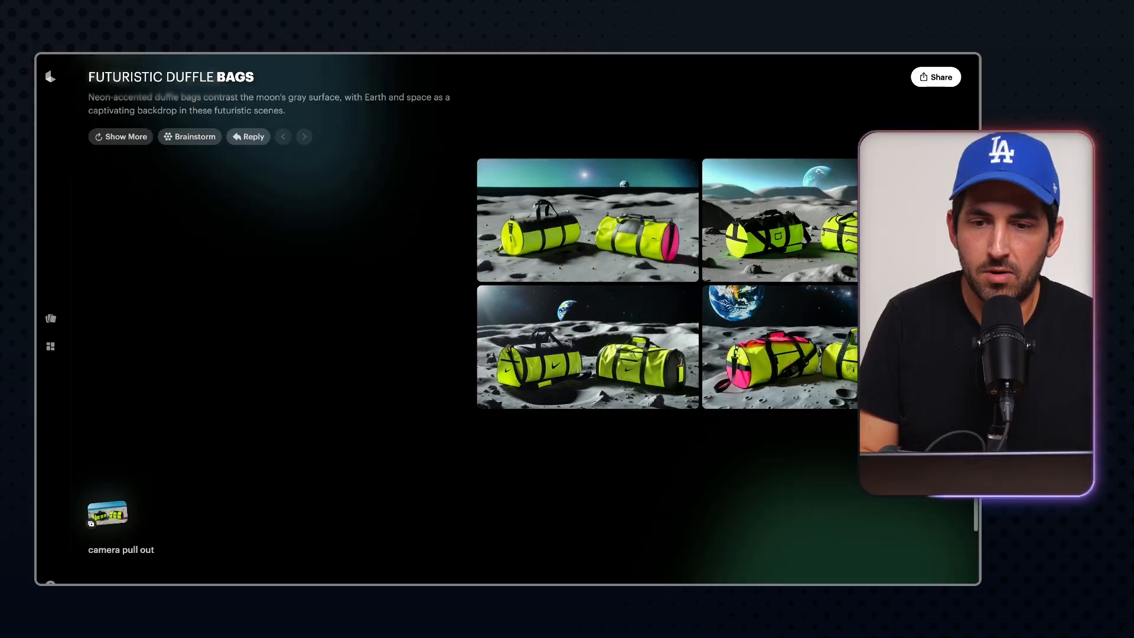
pyautogui.scroll(3, 590, 461)
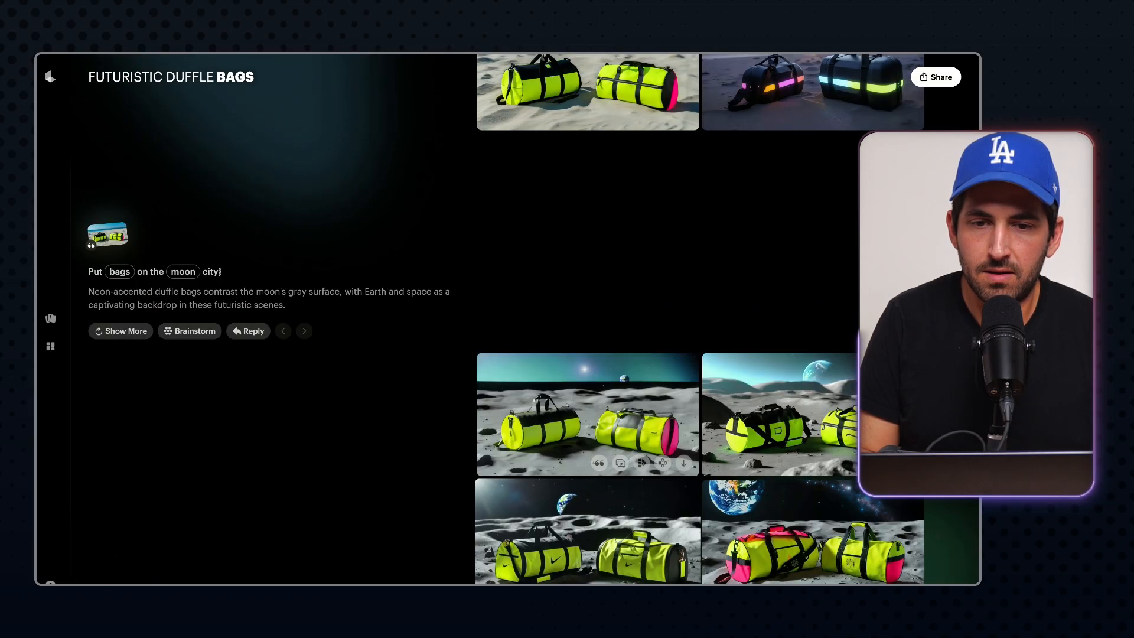
pyautogui.scroll(1, 590, 461)
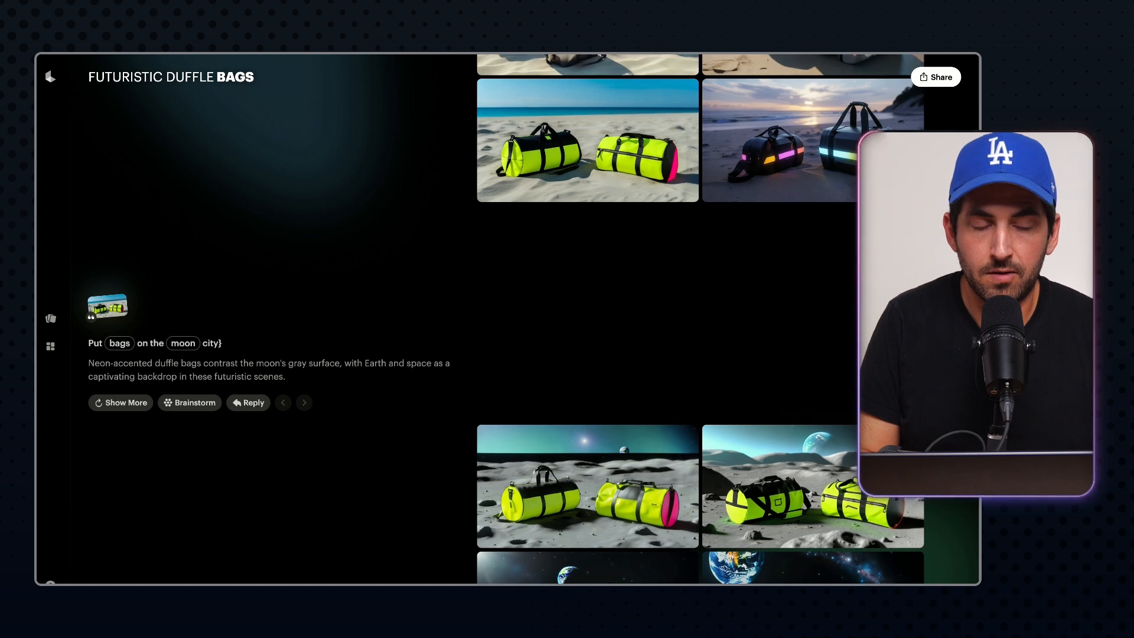
pyautogui.scroll(-1, 587, 118)
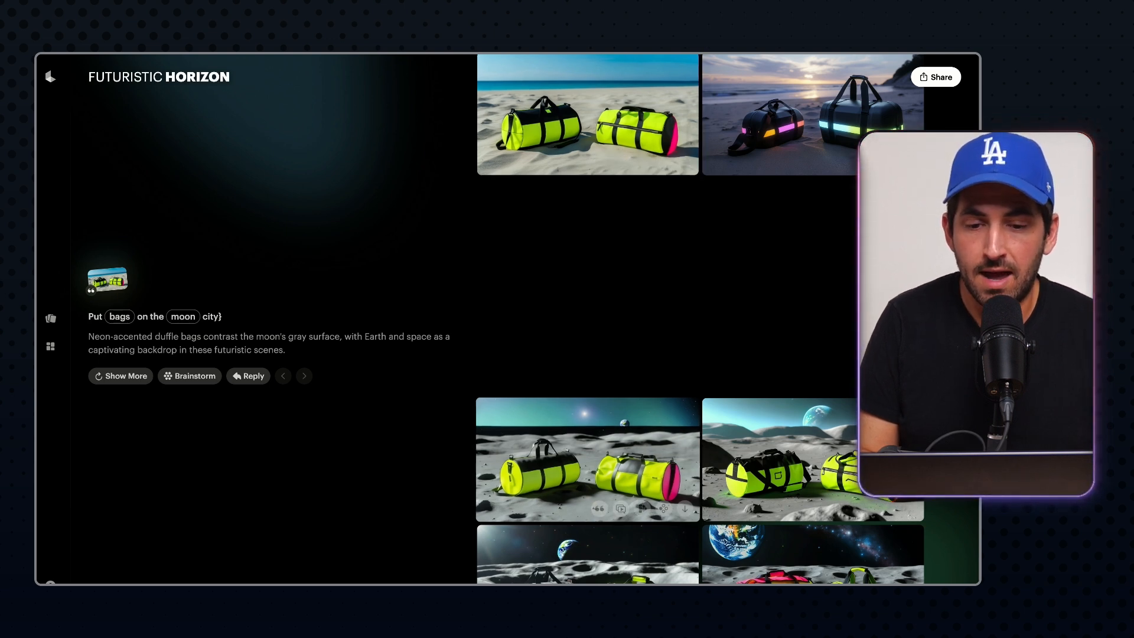
pyautogui.scroll(-2, 587, 413)
pyautogui.click(588, 411)
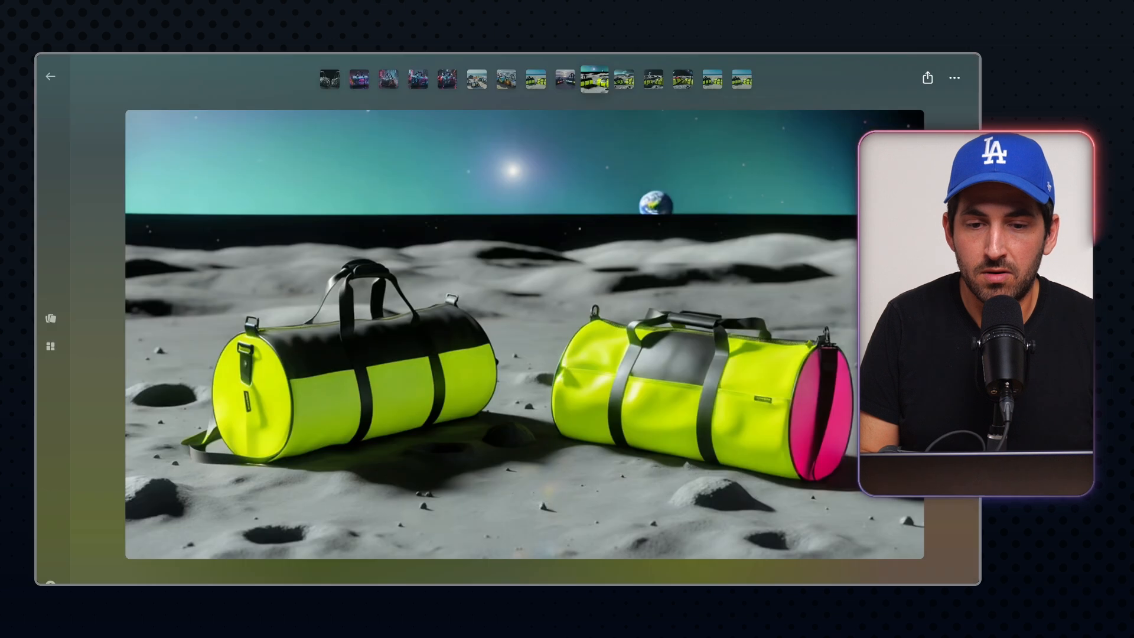
pyautogui.press('Escape')
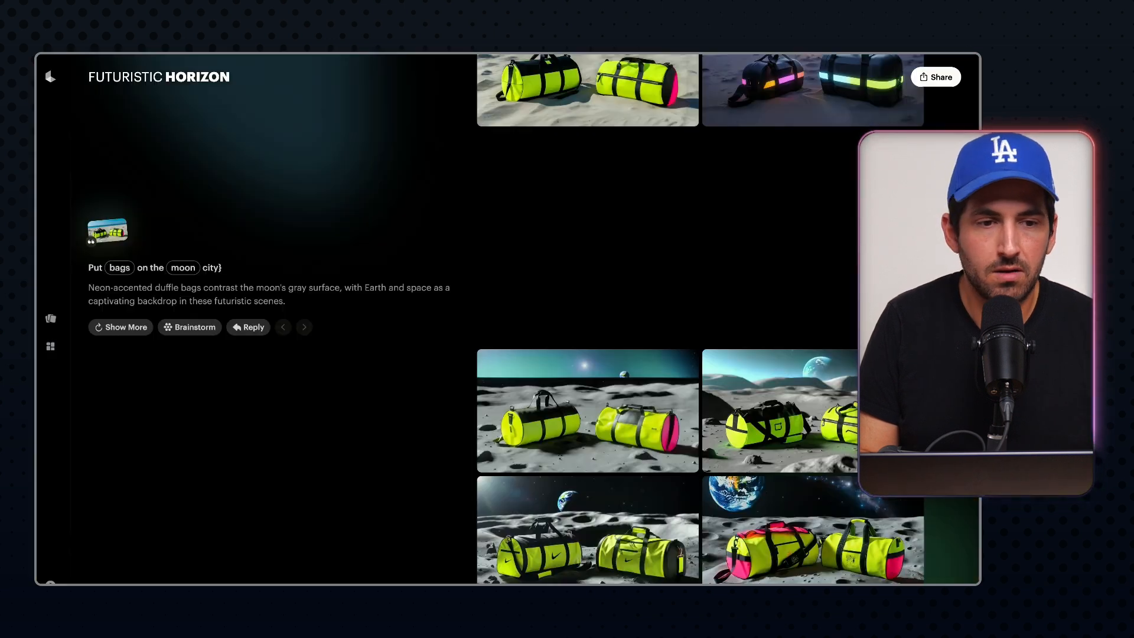
# - Generate a variation of the moon bags prompt by replacing the word "moon" with "steampunk"
pyautogui.scroll(2, 588, 319)
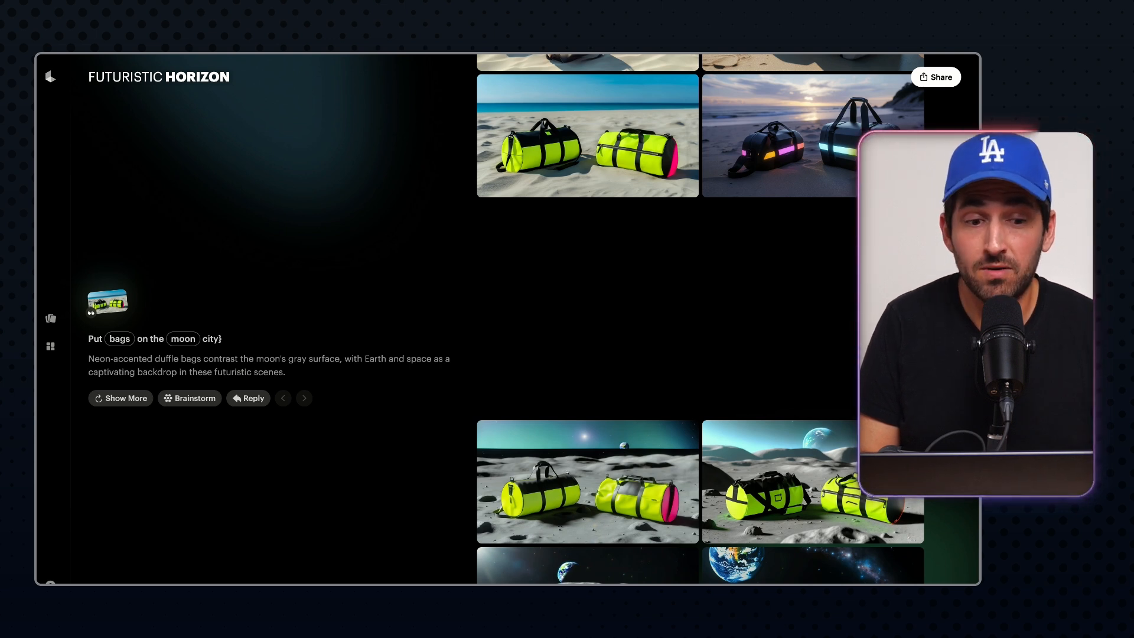
pyautogui.scroll(-2, 587, 319)
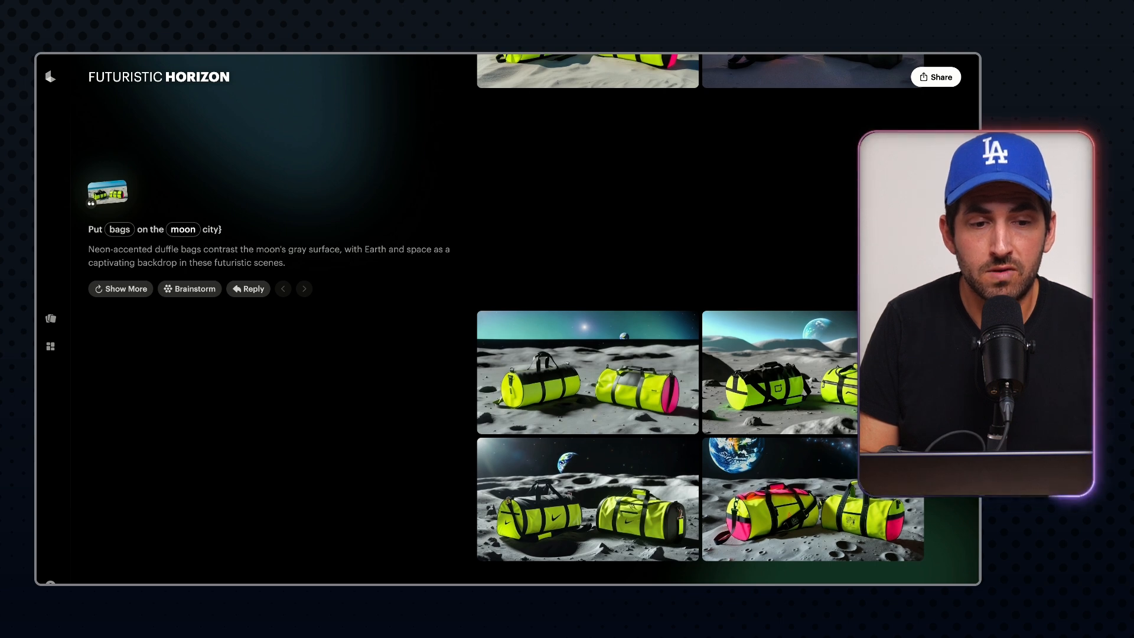
pyautogui.click(182, 229)
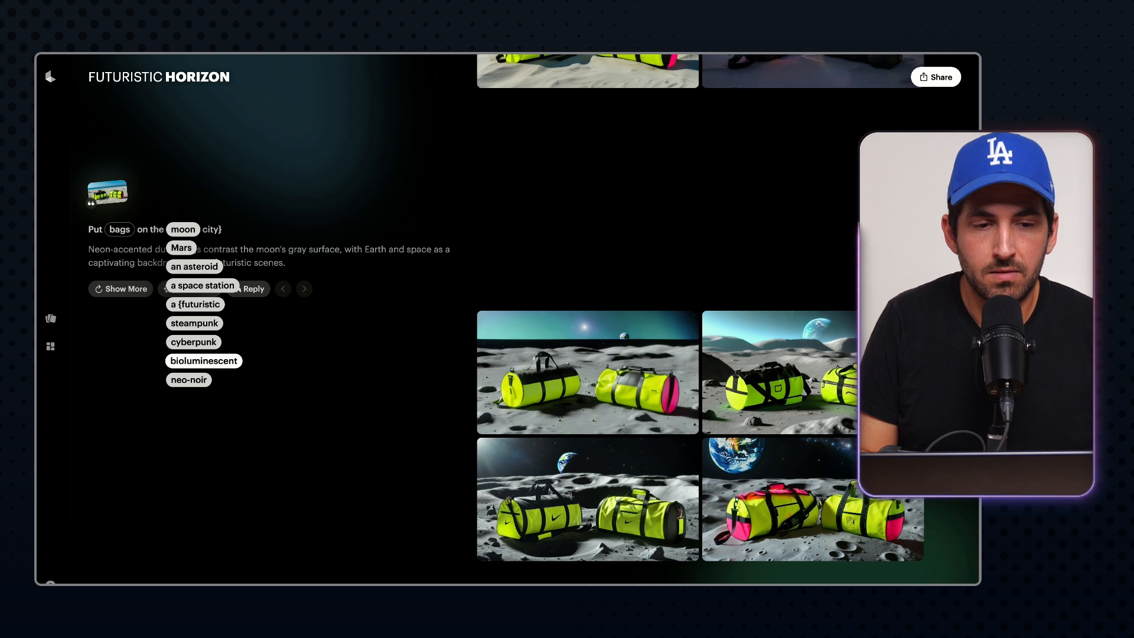
pyautogui.click(195, 323)
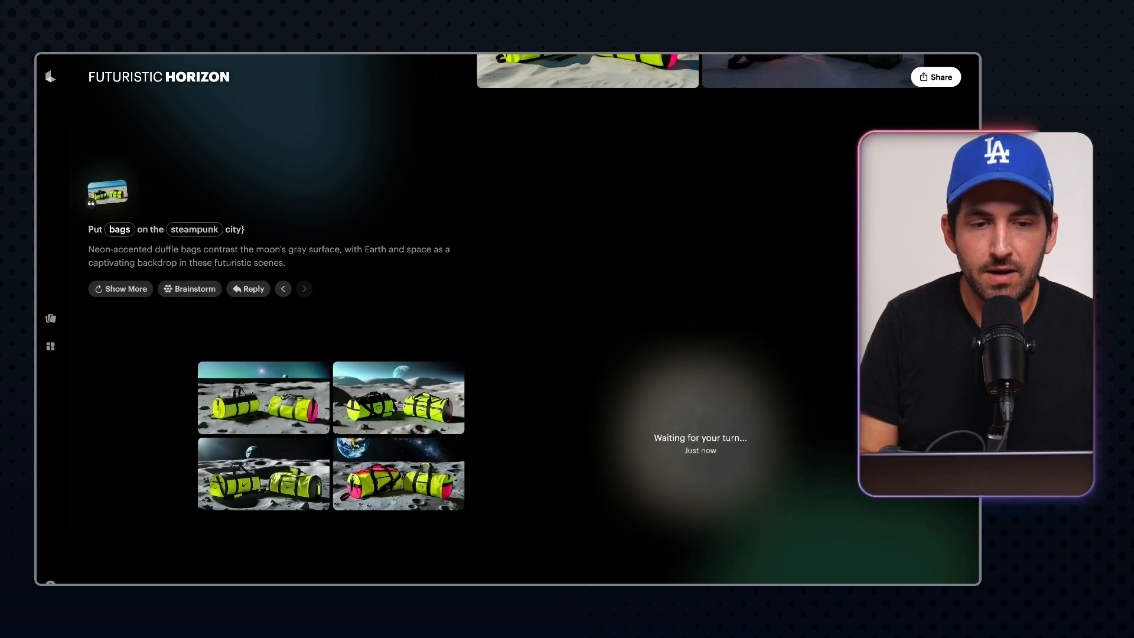
# - Watch one of the "camera pull out" beach bag videos at full size, and return to the board
pyautogui.scroll(-2, 195, 323)
pyautogui.scroll(-2, 508, 319)
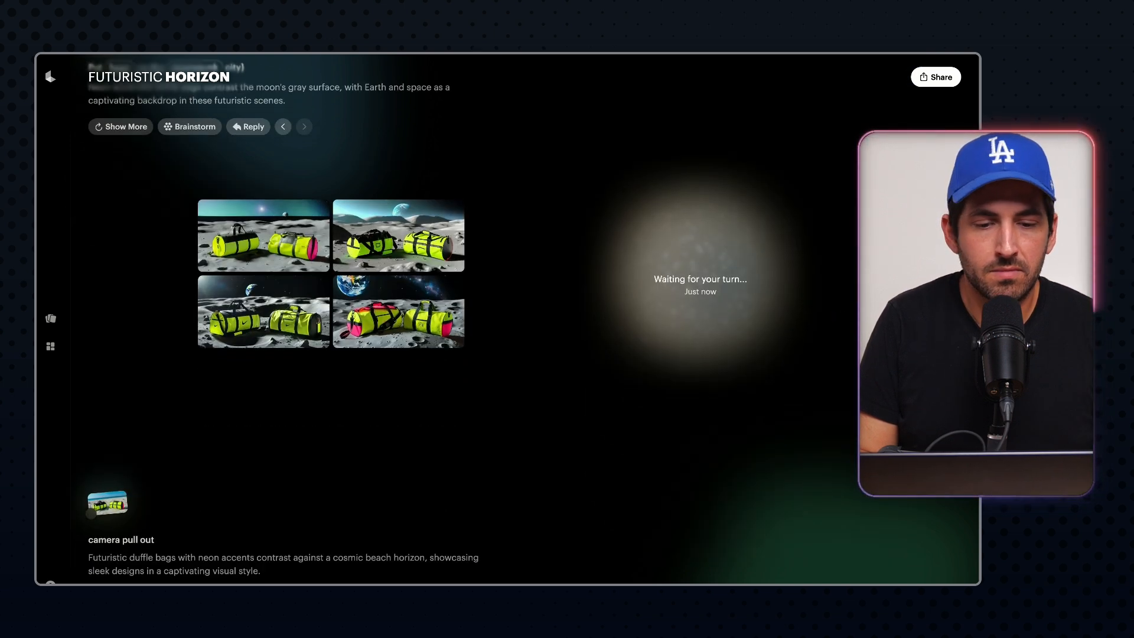
pyautogui.scroll(-6, 508, 318)
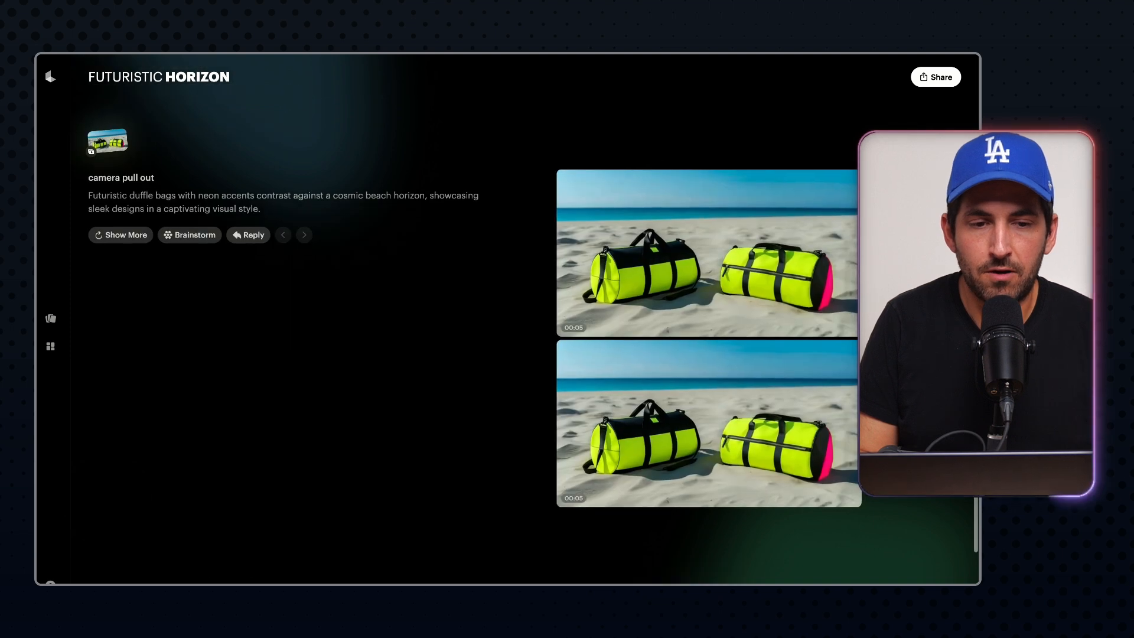
pyautogui.scroll(-1, 508, 319)
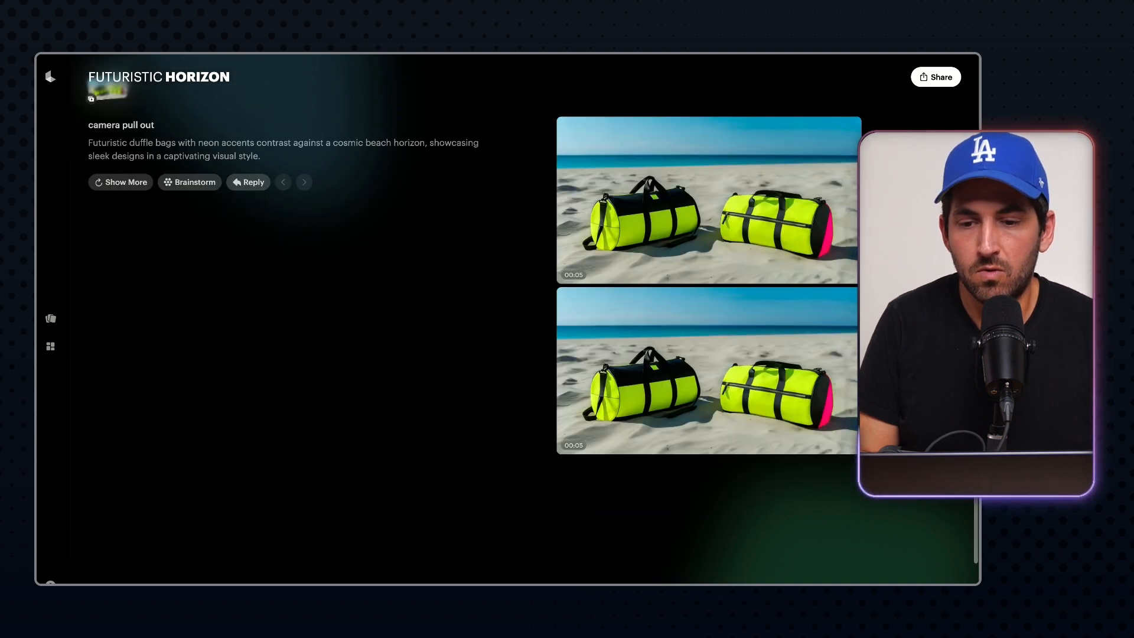
pyautogui.scroll(1, 706, 236)
pyautogui.click(705, 238)
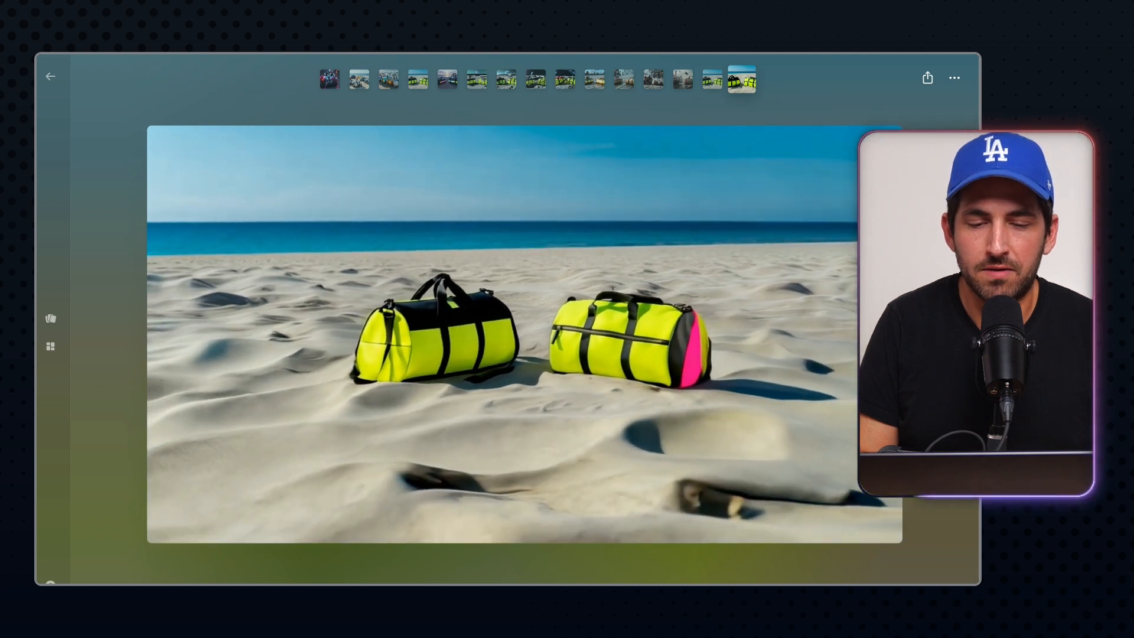
pyautogui.press('Escape')
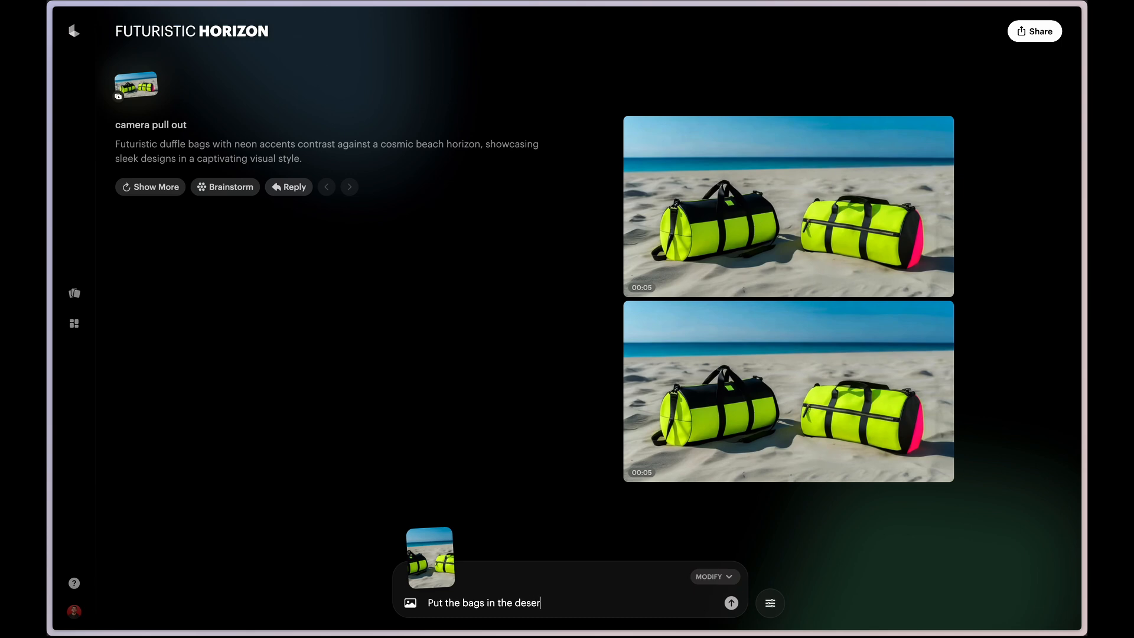
# - Modify the neon yellow beach bags video with the prompt "Put the bags in the desert"
pyautogui.press('Return')
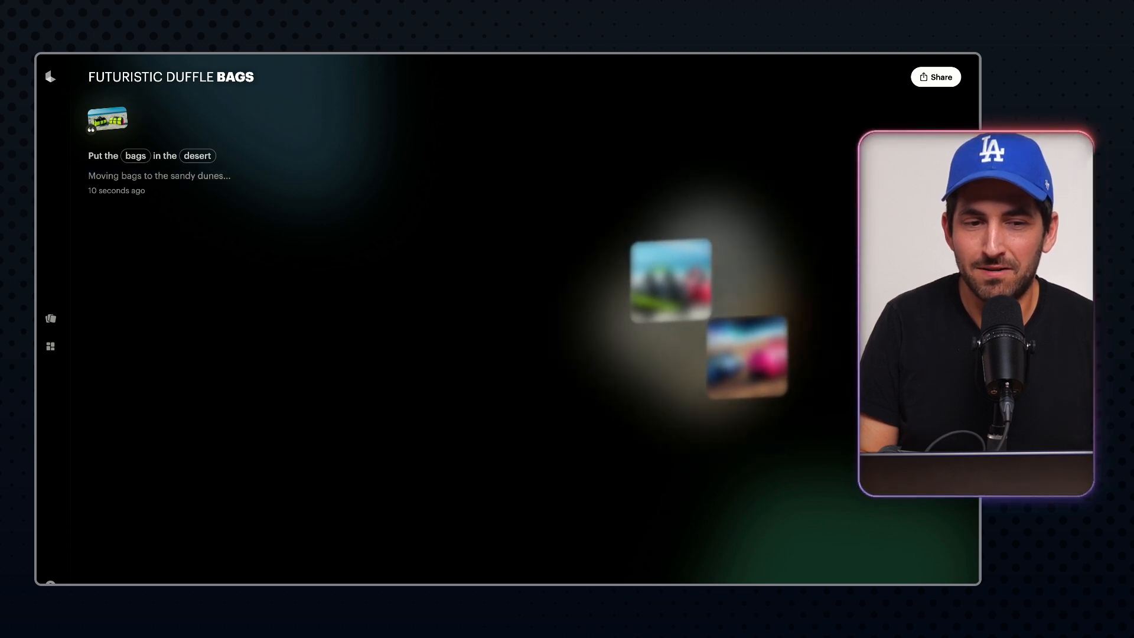
pyautogui.tripleClick(159, 175)
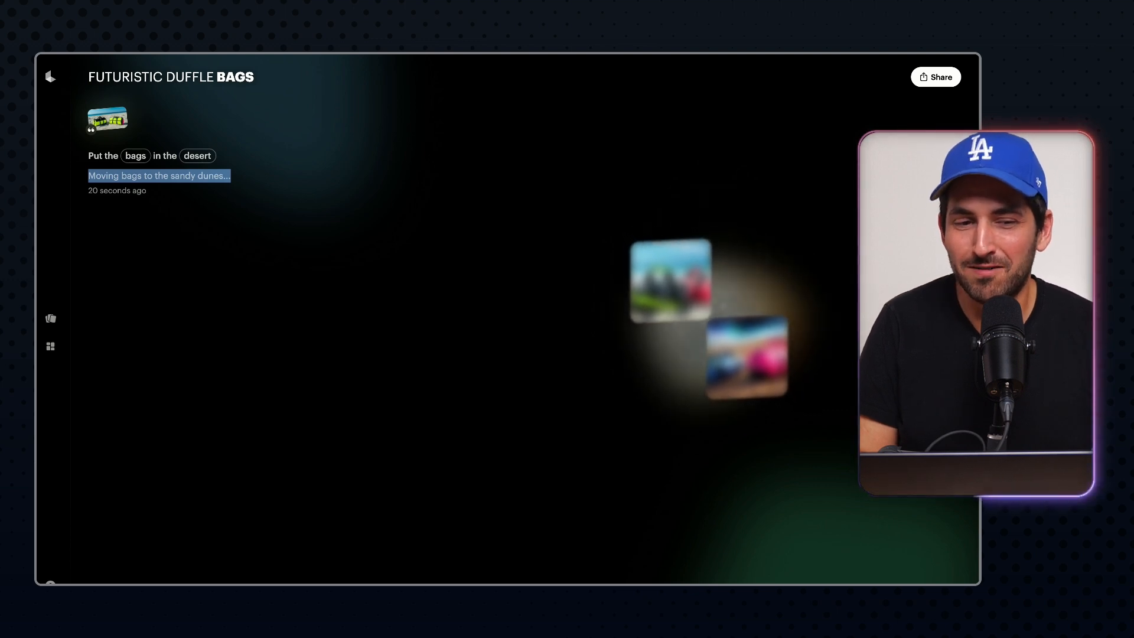
pyautogui.click(121, 175)
pyautogui.scroll(4, 122, 175)
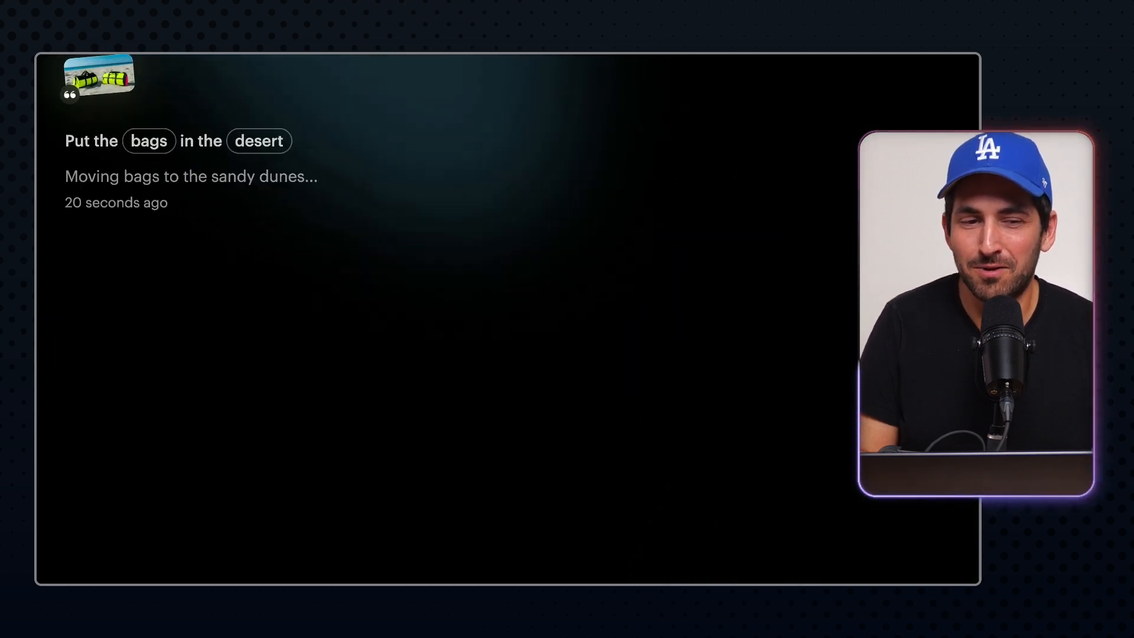
pyautogui.scroll(3, 121, 175)
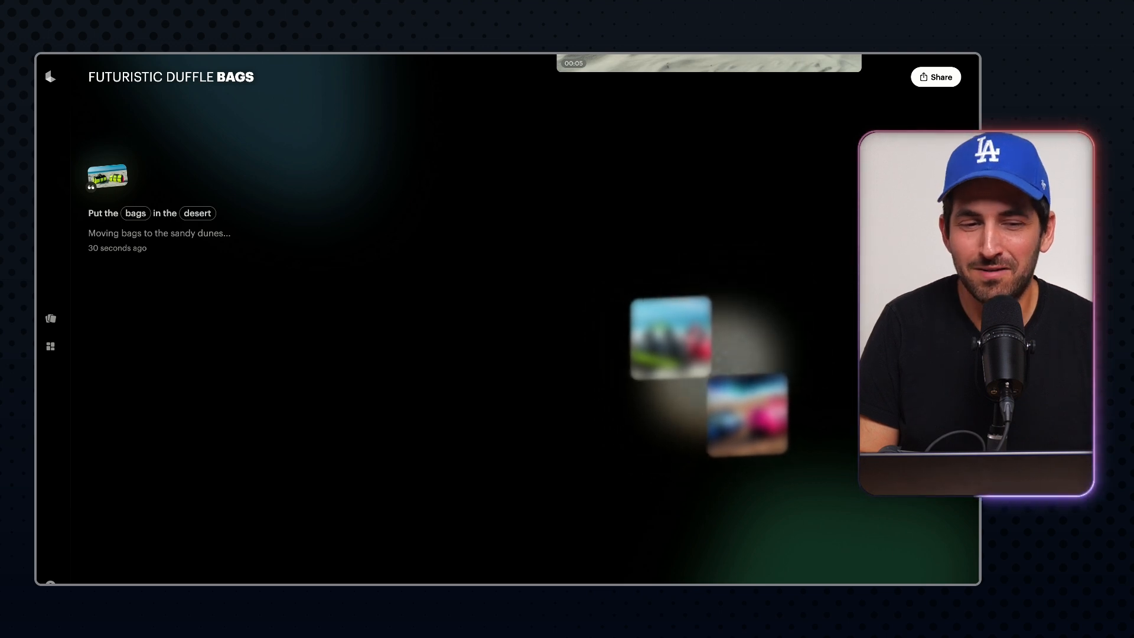
pyautogui.scroll(-1, 507, 319)
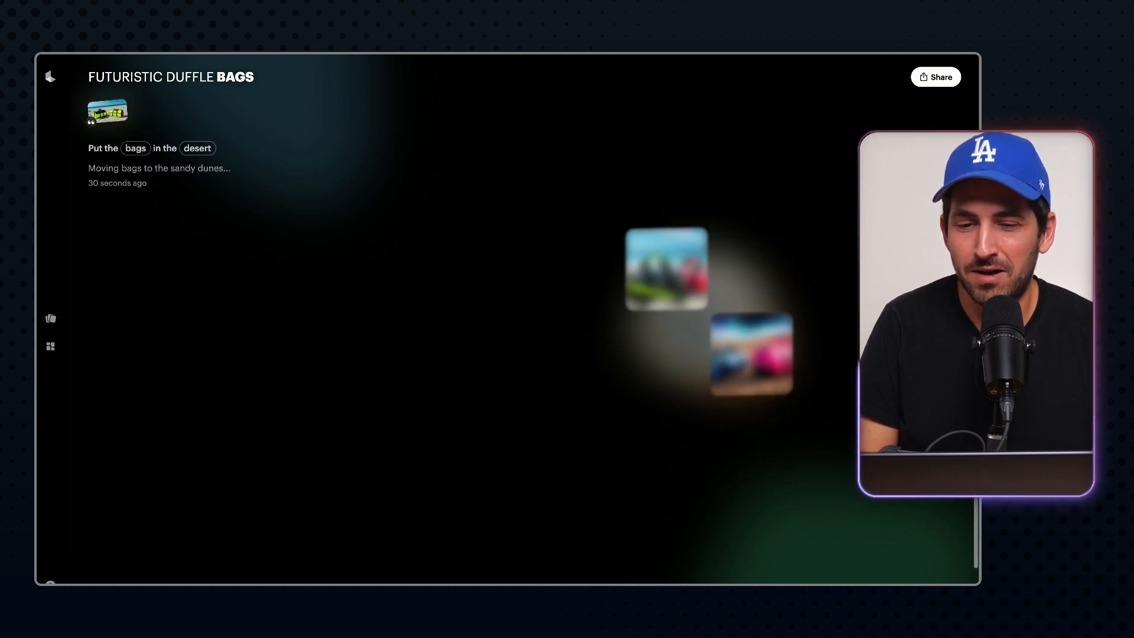
pyautogui.scroll(3, 507, 319)
pyautogui.scroll(2, 508, 319)
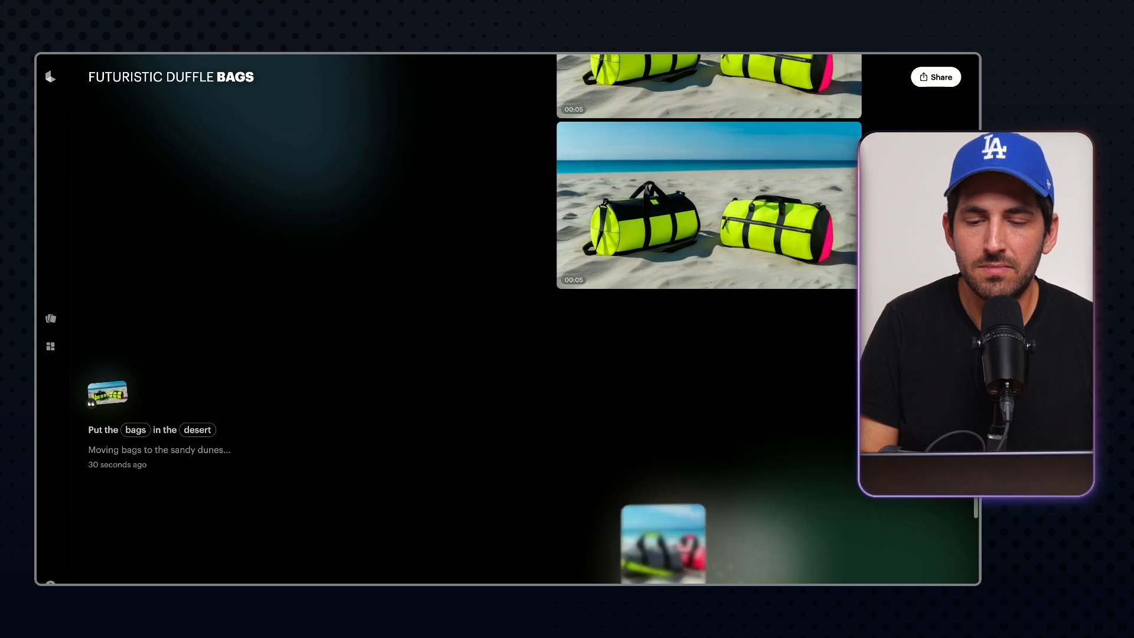
pyautogui.scroll(-5, 508, 319)
pyautogui.scroll(1, 508, 319)
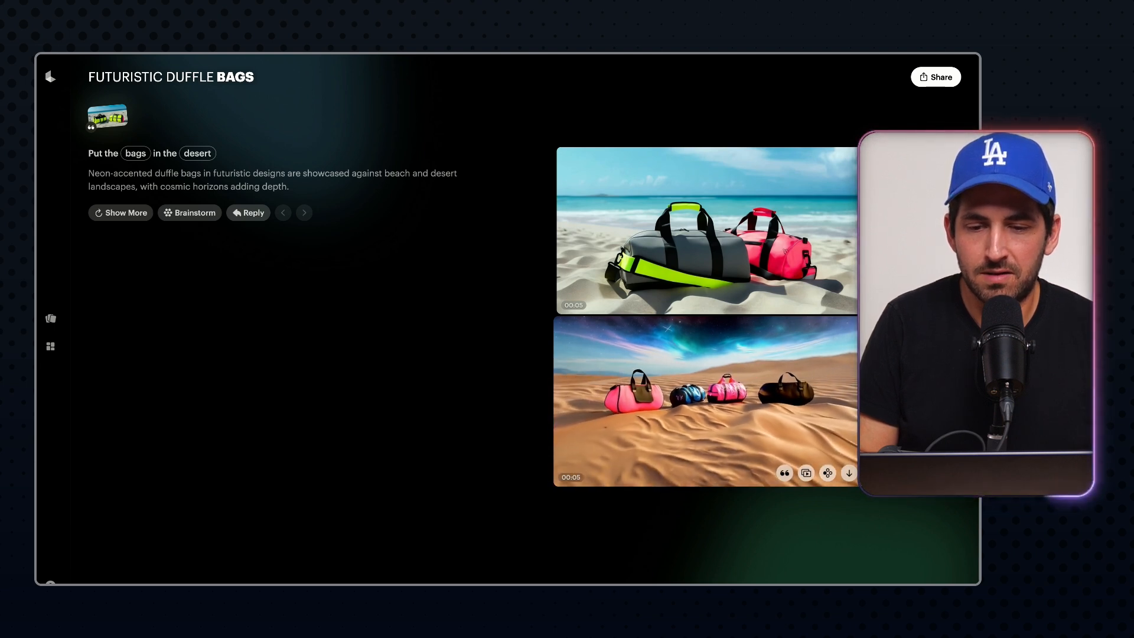
# - Generate a variation of the desert bags video by replacing the word "desert" with "canyon" in its prompt
pyautogui.scroll(3, 706, 319)
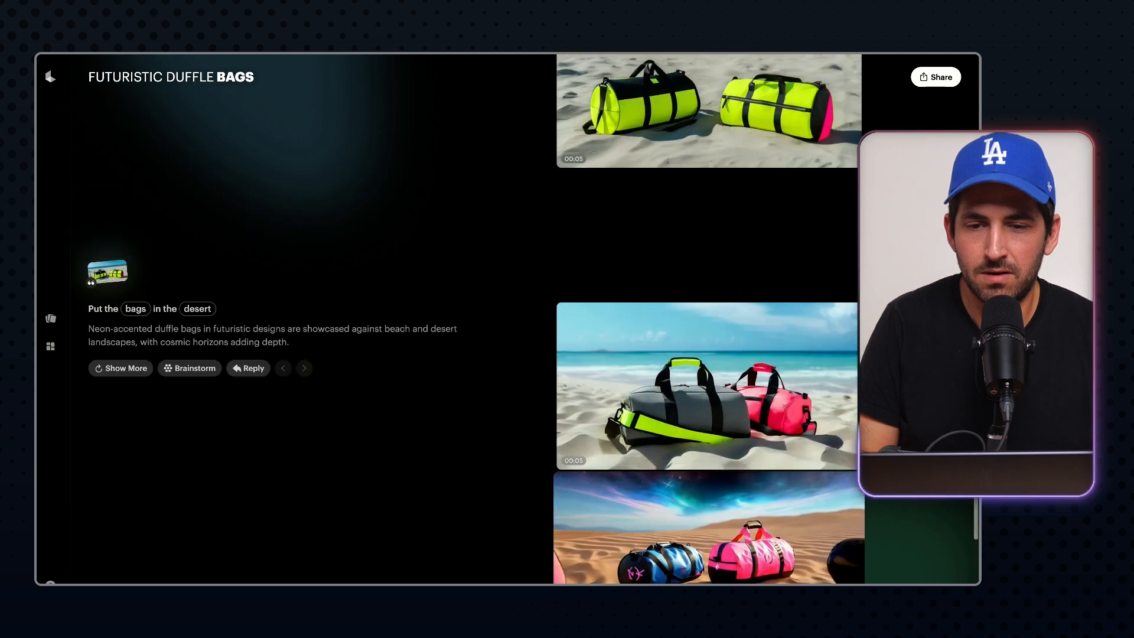
pyautogui.scroll(-1, 706, 319)
pyautogui.click(197, 240)
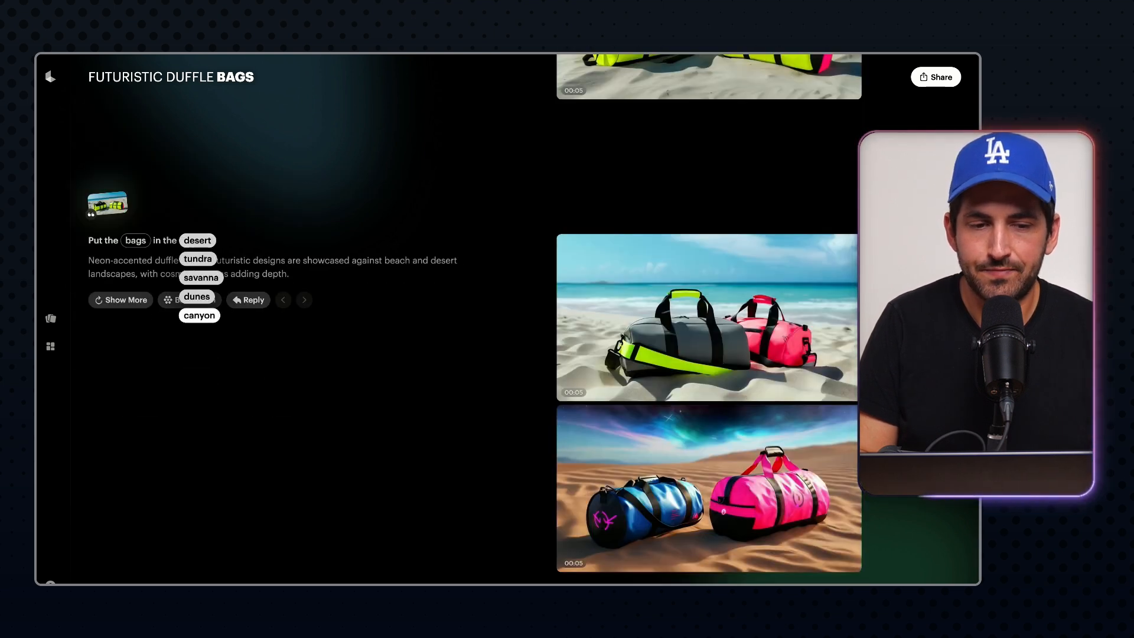
pyautogui.click(199, 315)
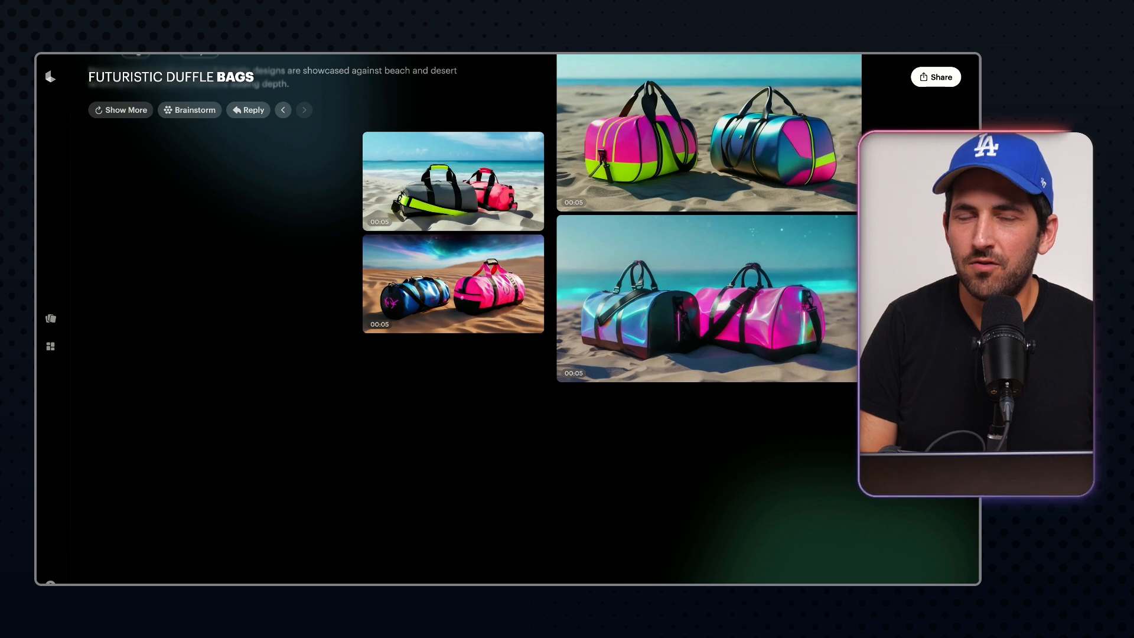
# - Publish the futuristic duffle bags board for sharing and copy its link
pyautogui.scroll(1, 532, 248)
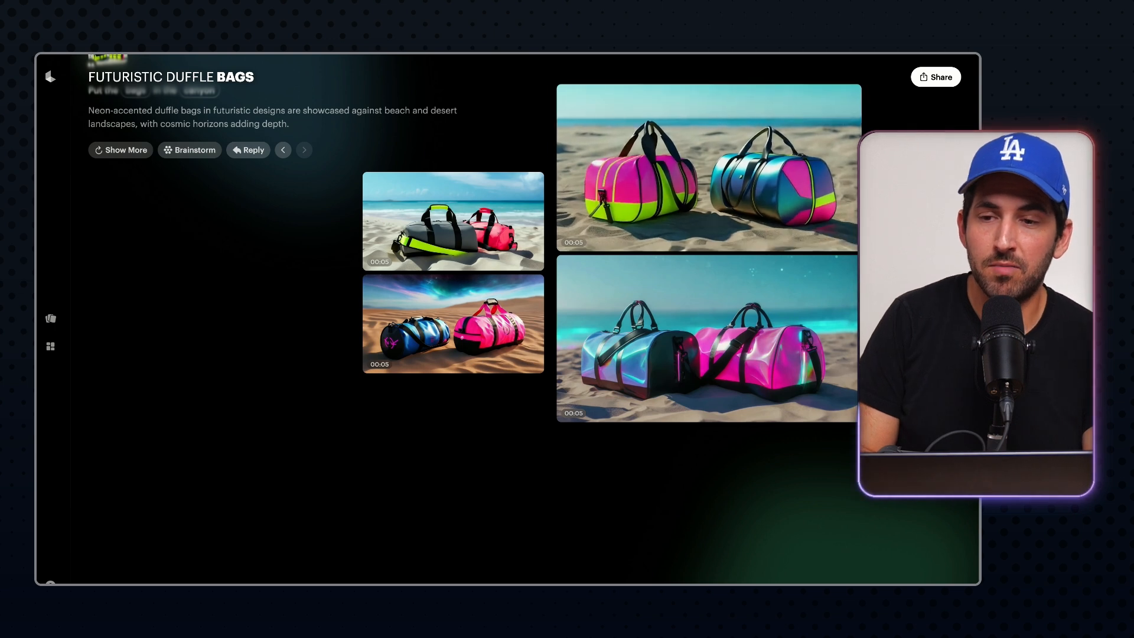
pyautogui.click(935, 77)
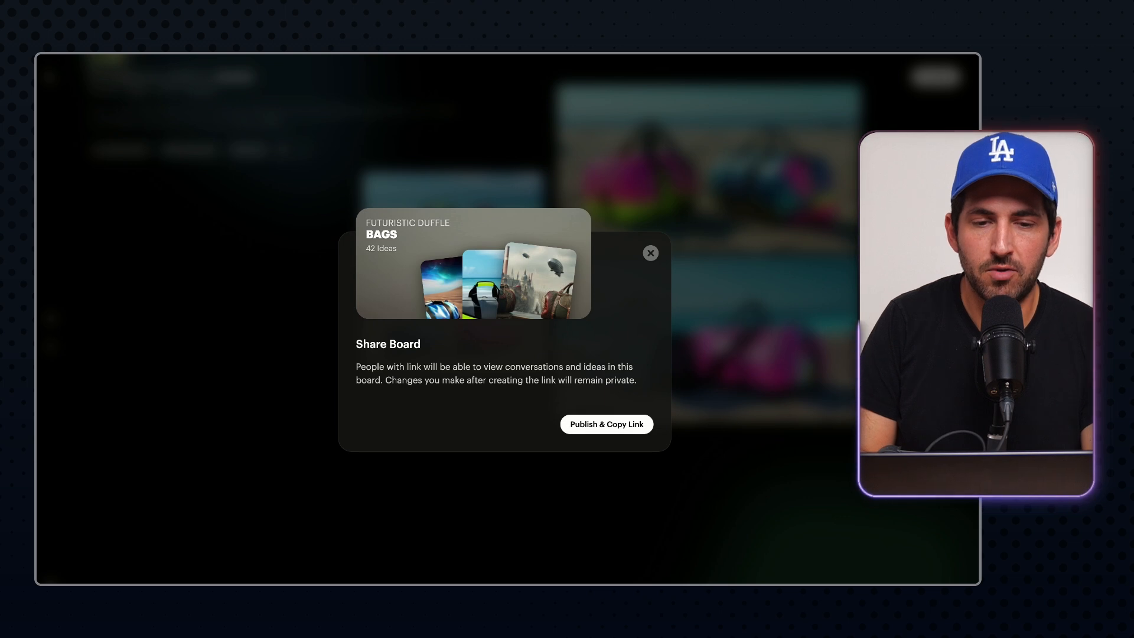
pyautogui.click(607, 424)
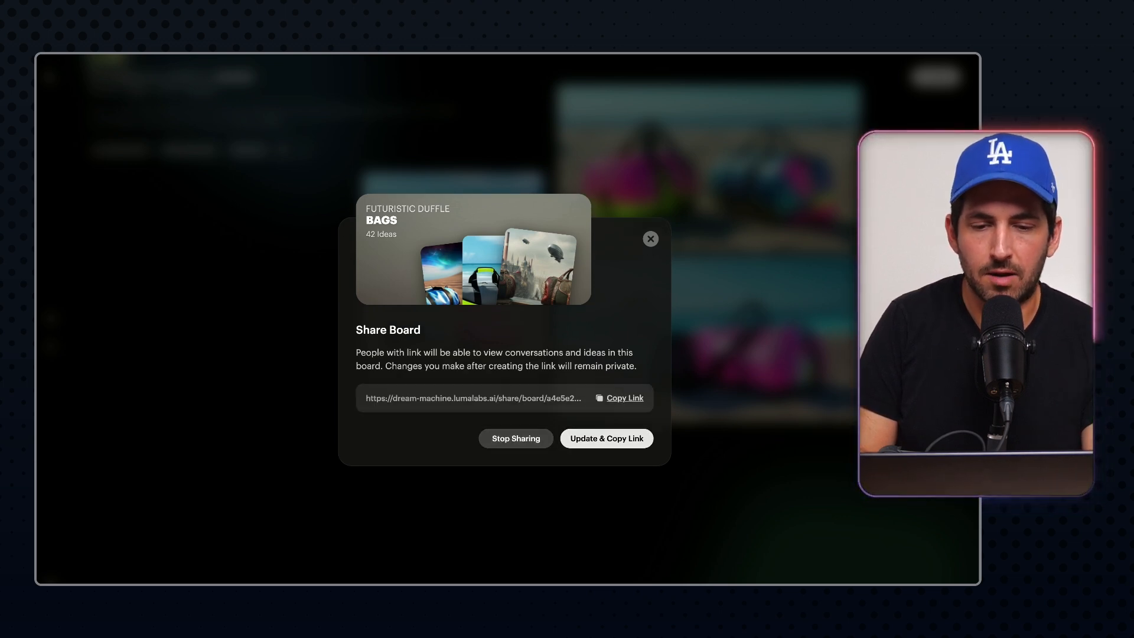
# - Open the copied share link of the futuristic duffle bags board in a new browser tab
pyautogui.press('super+t')
pyautogui.press('super+v')
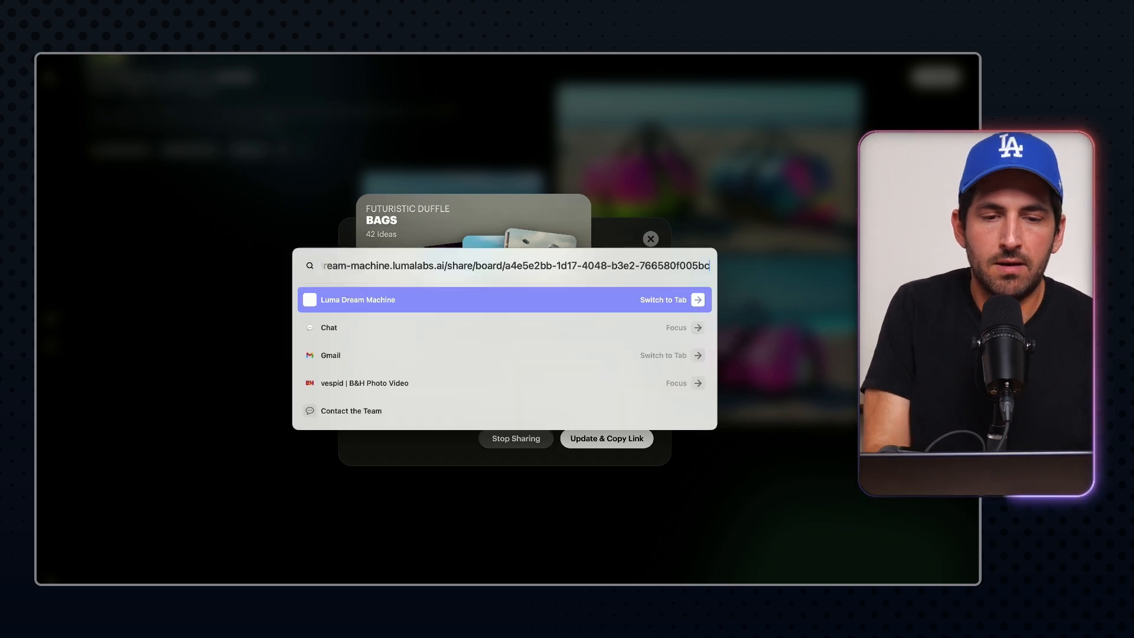
pyautogui.press('Return')
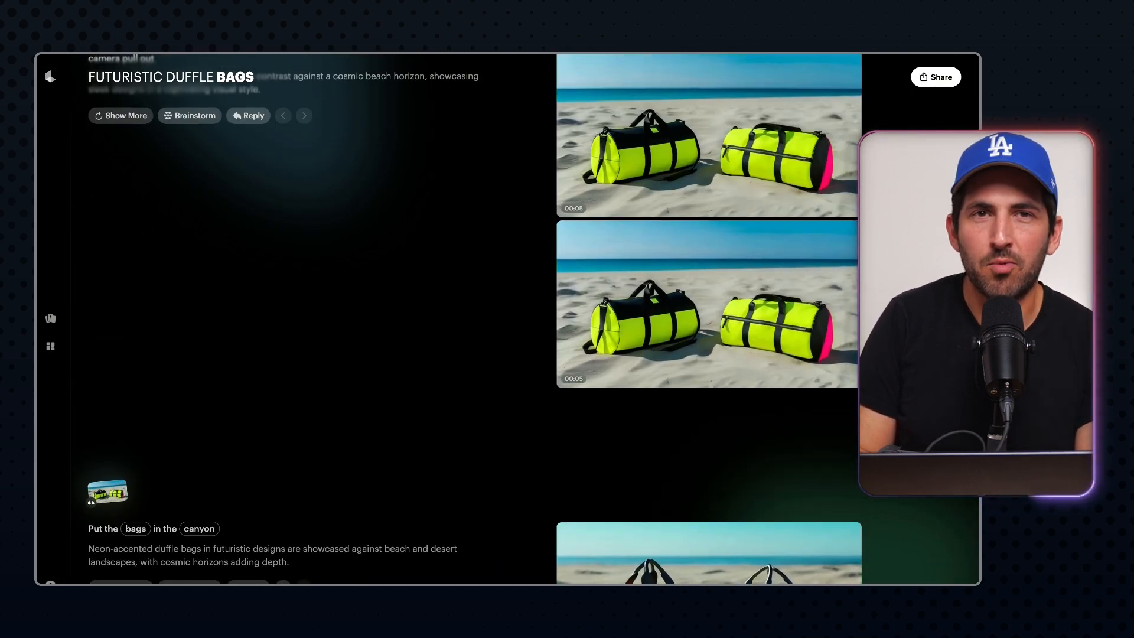
# - View the golden steampunk city bags image at full size, check its download and delete options, and return to the board
pyautogui.scroll(1, 473, 319)
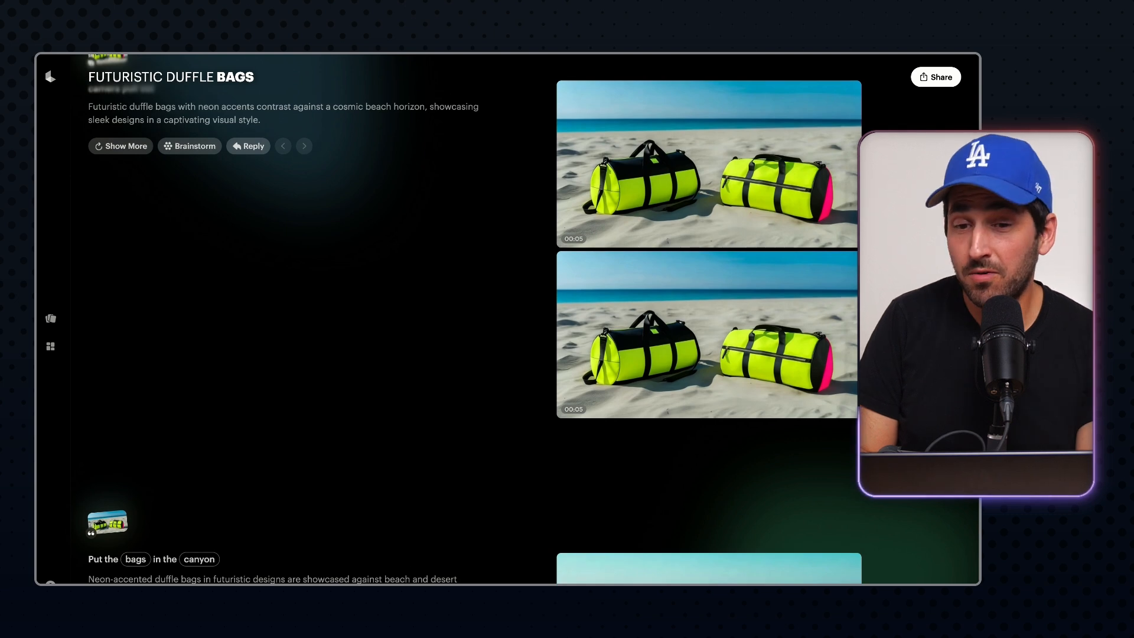
pyautogui.scroll(8, 508, 319)
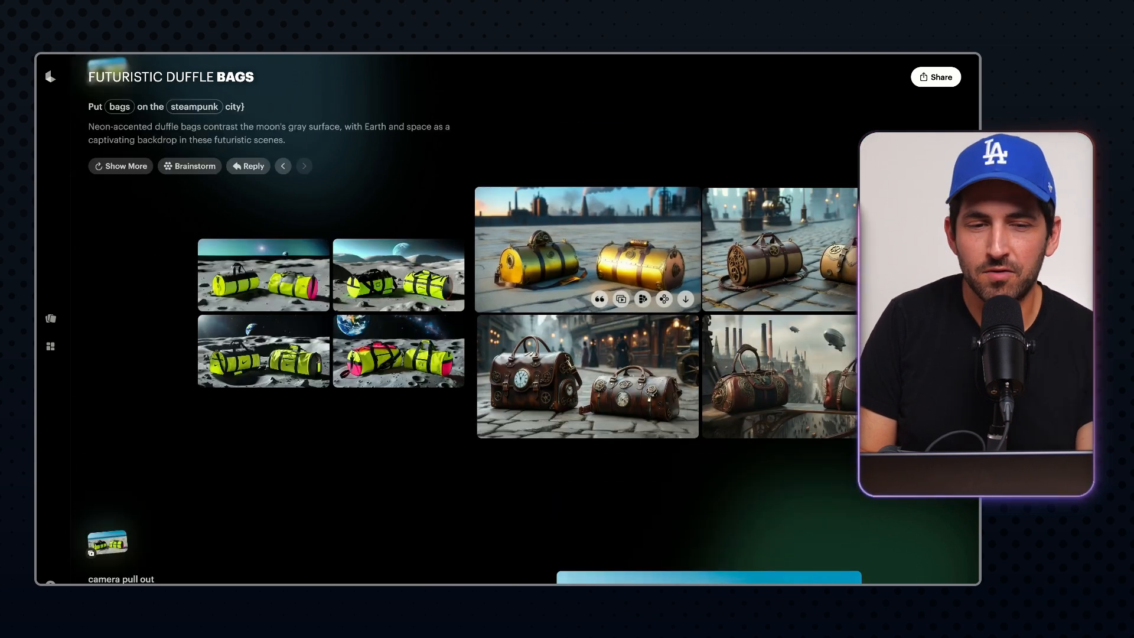
pyautogui.scroll(1, 587, 254)
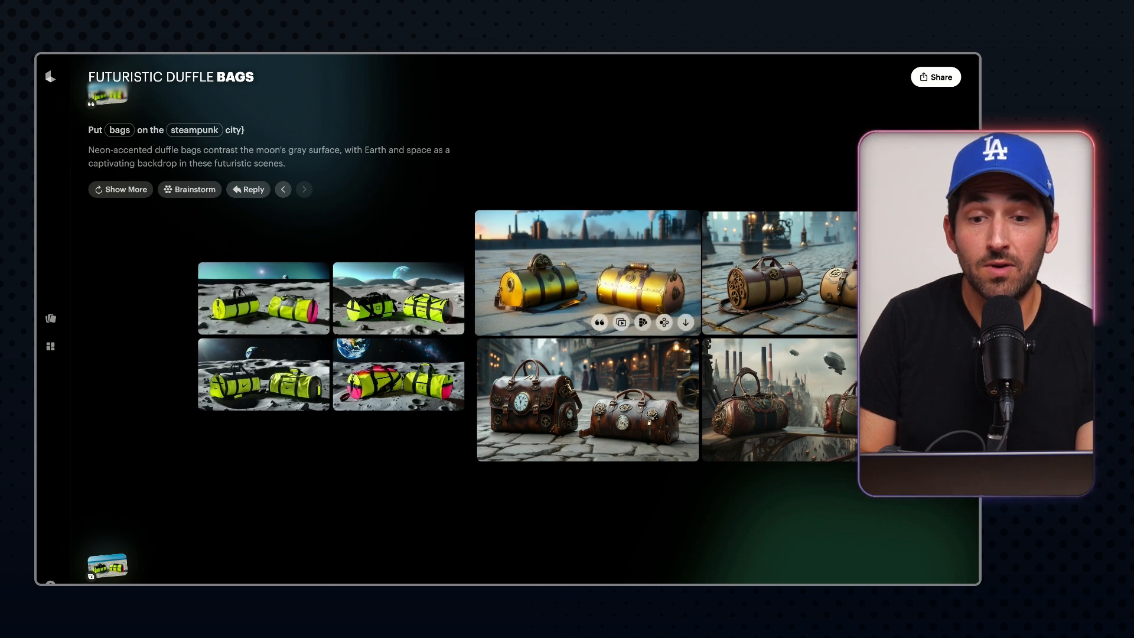
pyautogui.click(588, 266)
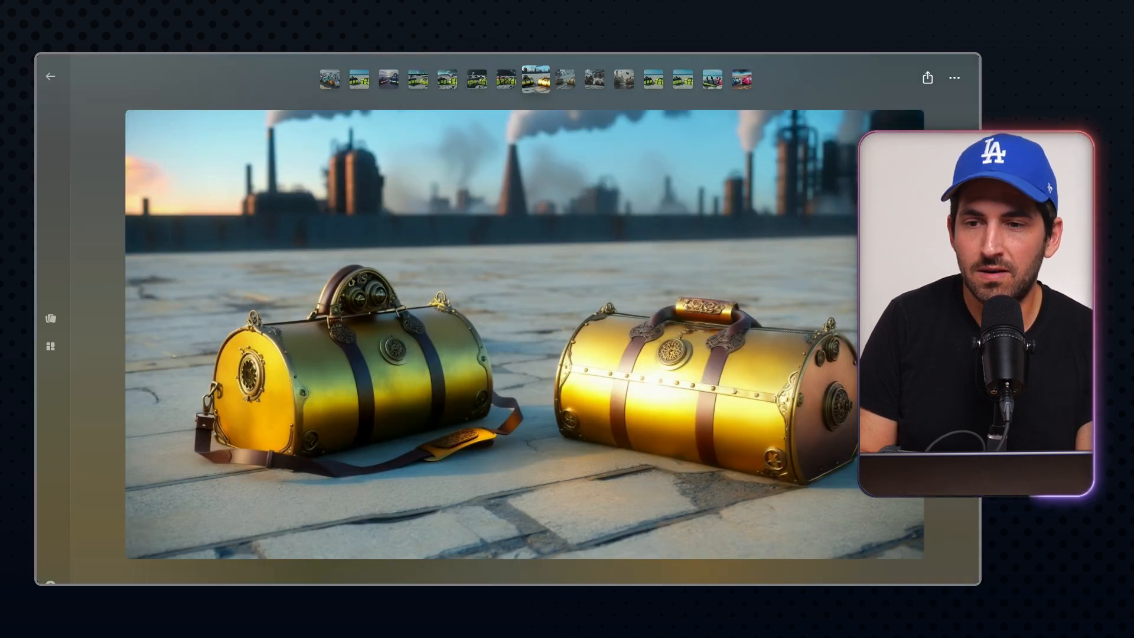
pyautogui.click(954, 77)
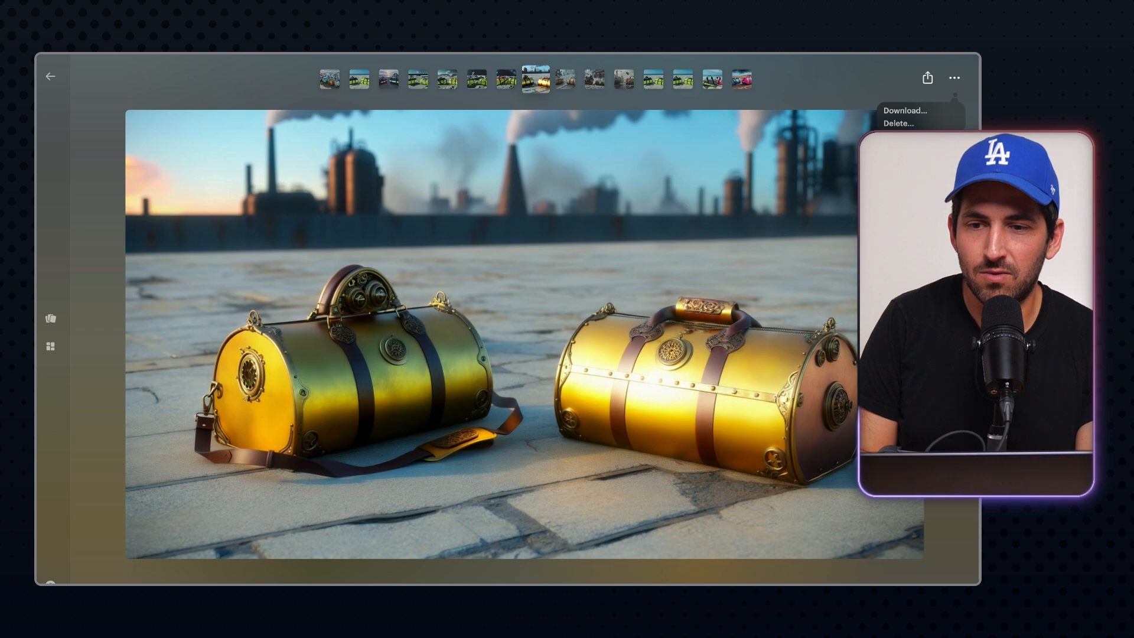
pyautogui.click(904, 121)
pyautogui.click(615, 367)
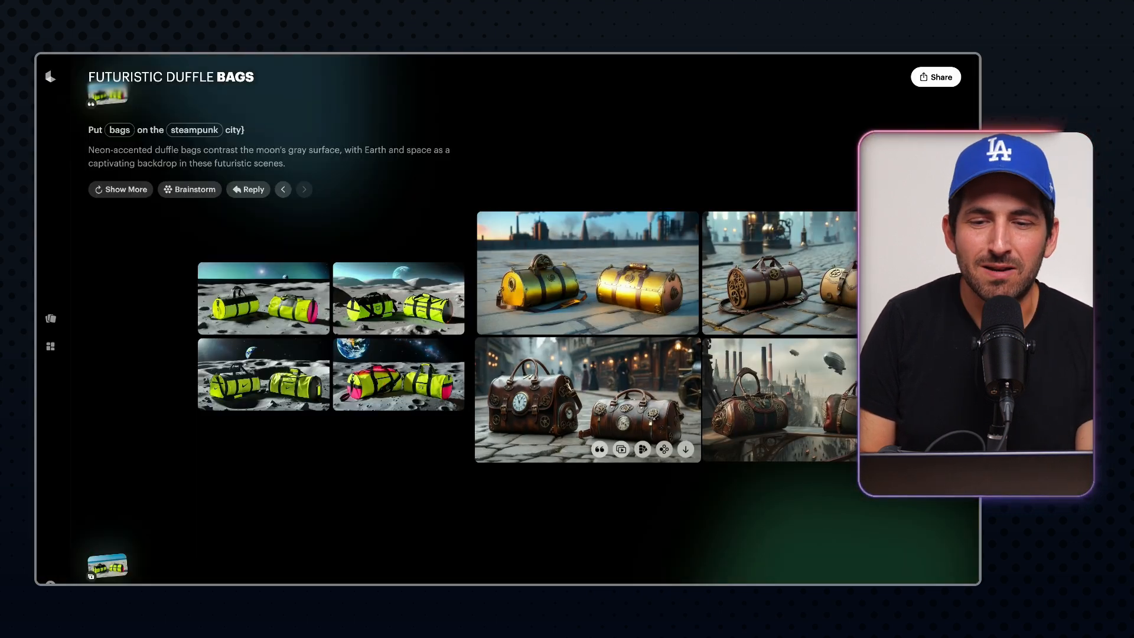
# - View the steampunk bags image with the lamplit cobblestone street at full size, and return to the board
pyautogui.click(780, 273)
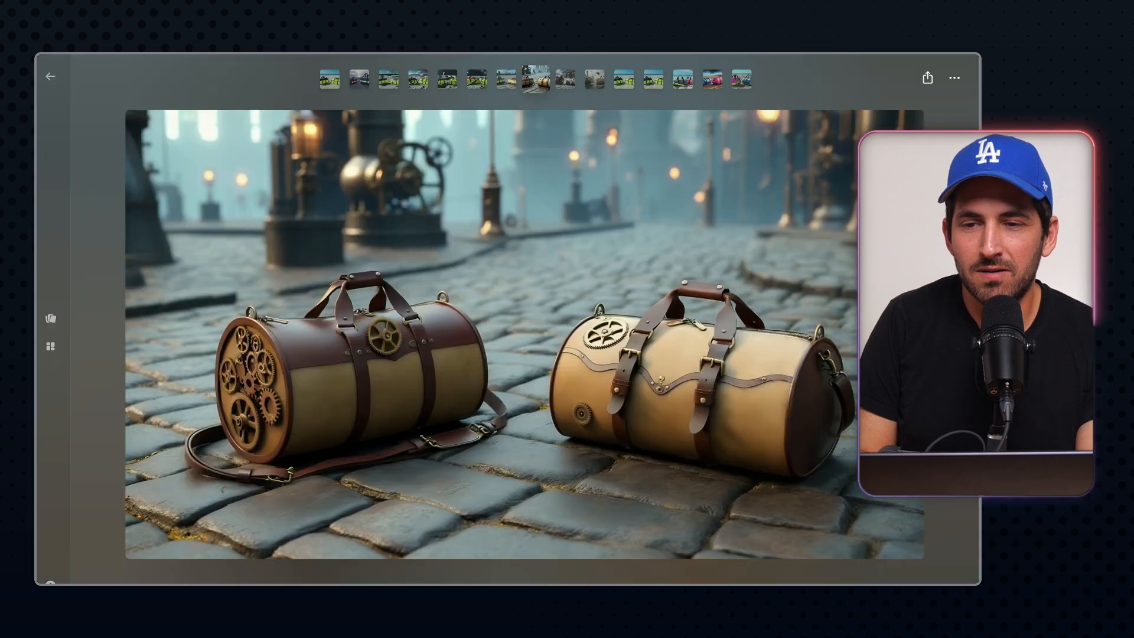
pyautogui.press('Escape')
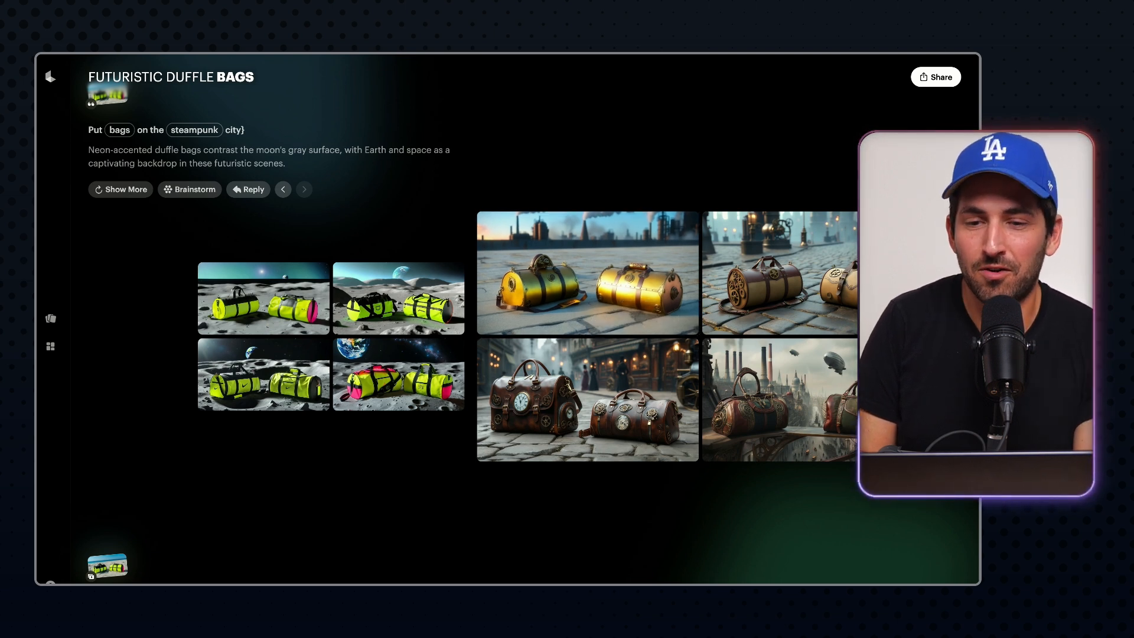
pyautogui.scroll(-10, 649, 295)
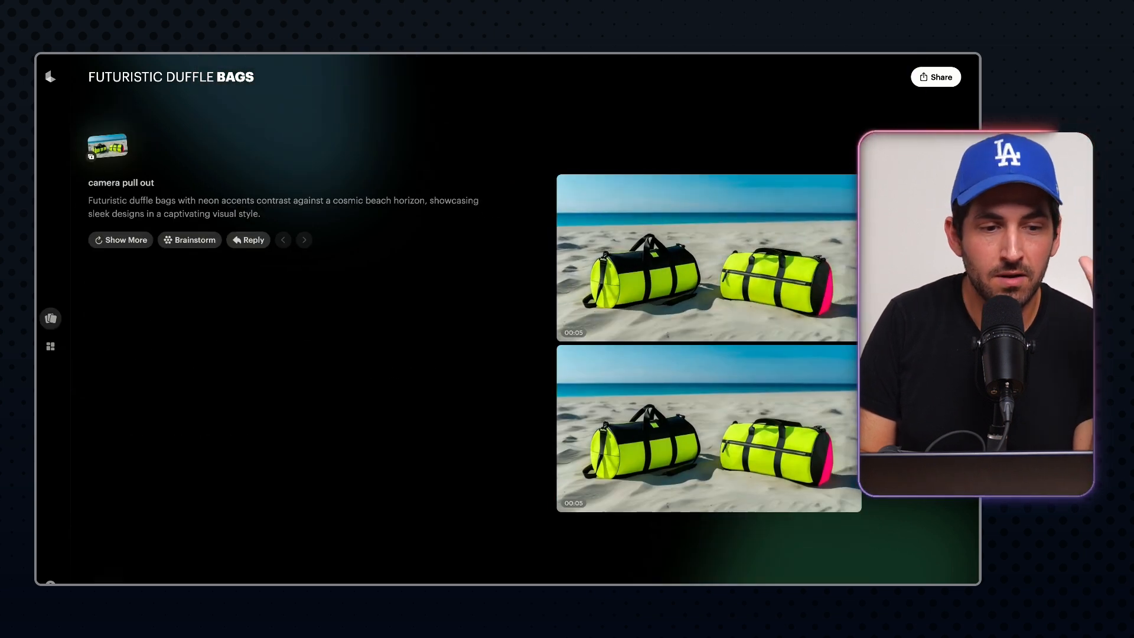
# - Start a new board and add the giant steampunk clock photo from the _AI Gens folder to the prompt
pyautogui.click(51, 318)
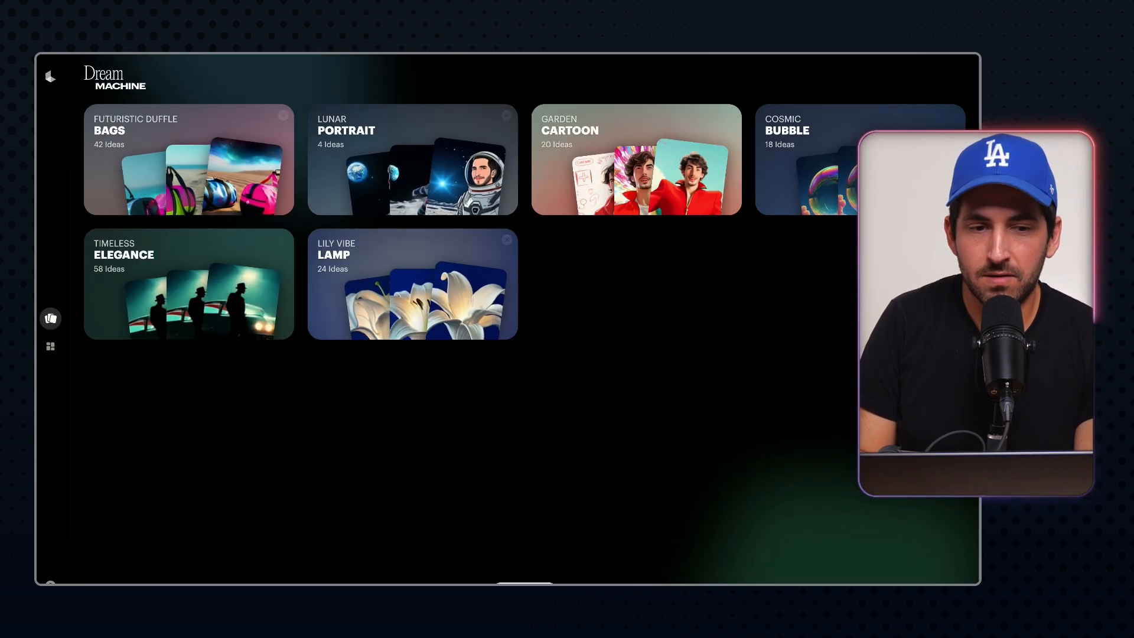
pyautogui.click(524, 583)
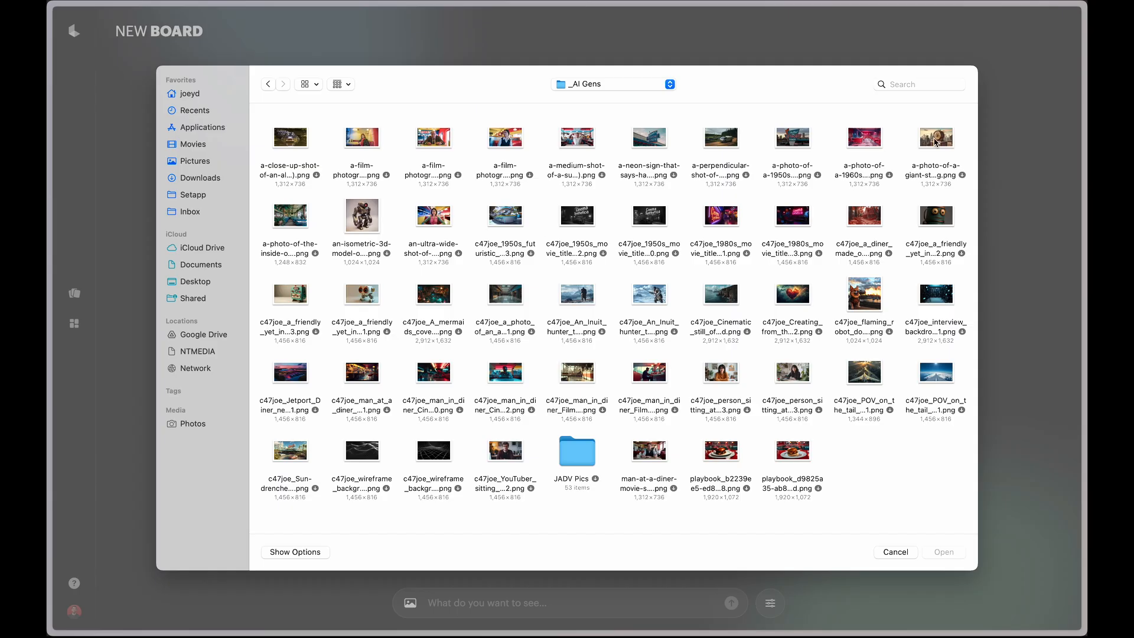
pyautogui.doubleClick(935, 140)
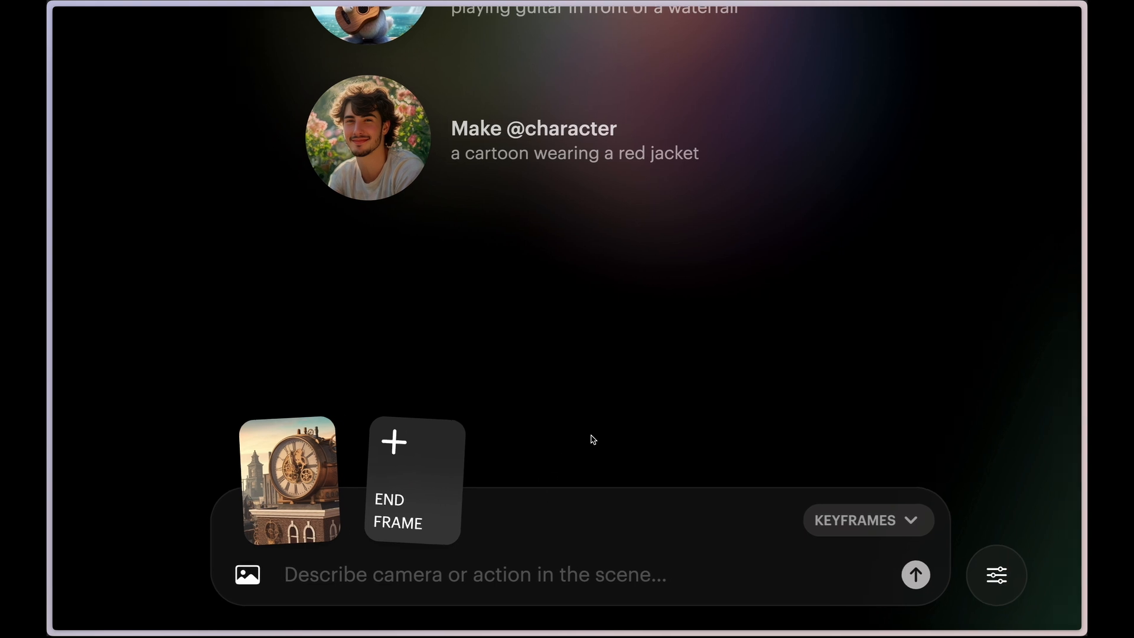
# - Switch the clock image from Keyframes to Modify and generate images with the prompt "Make it cyberpunk"
pyautogui.moveTo(329, 475)
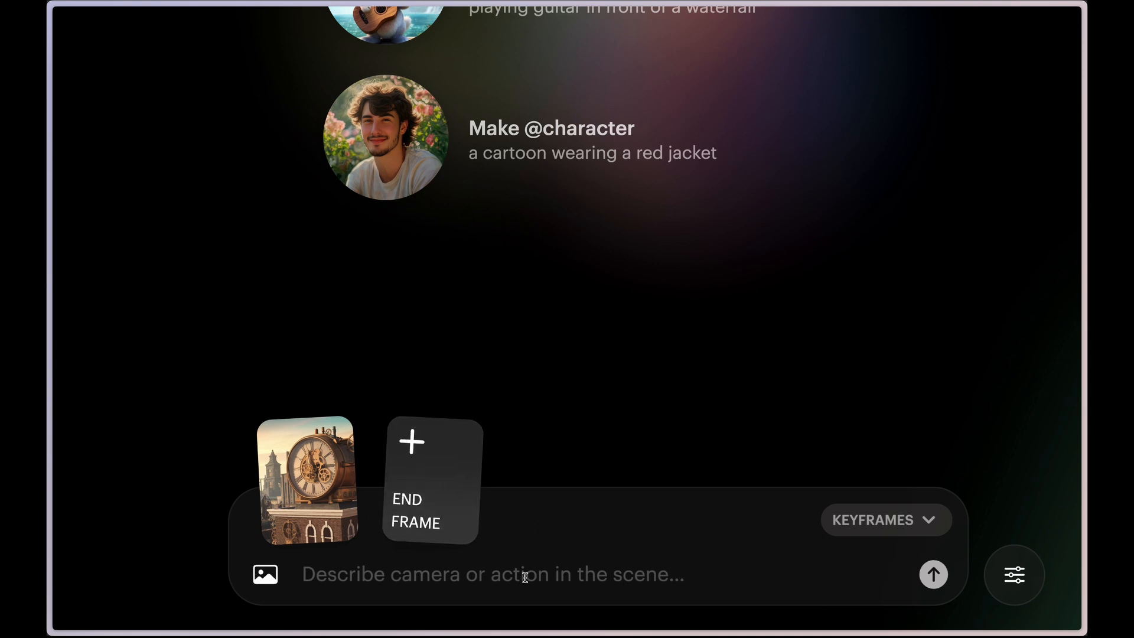
pyautogui.click(679, 582)
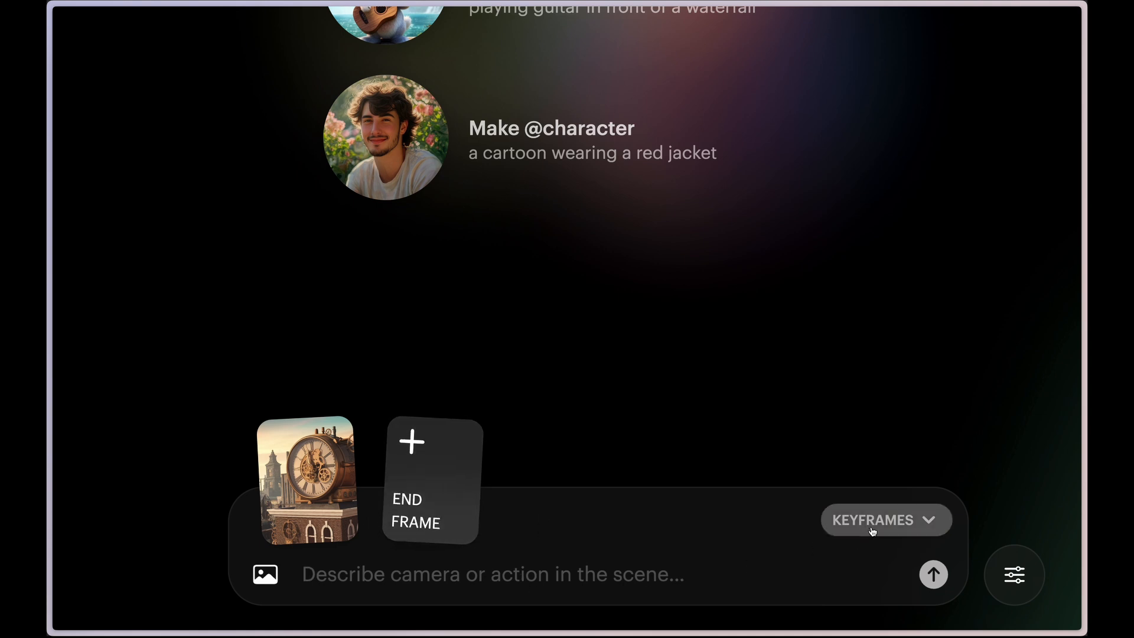
pyautogui.click(872, 530)
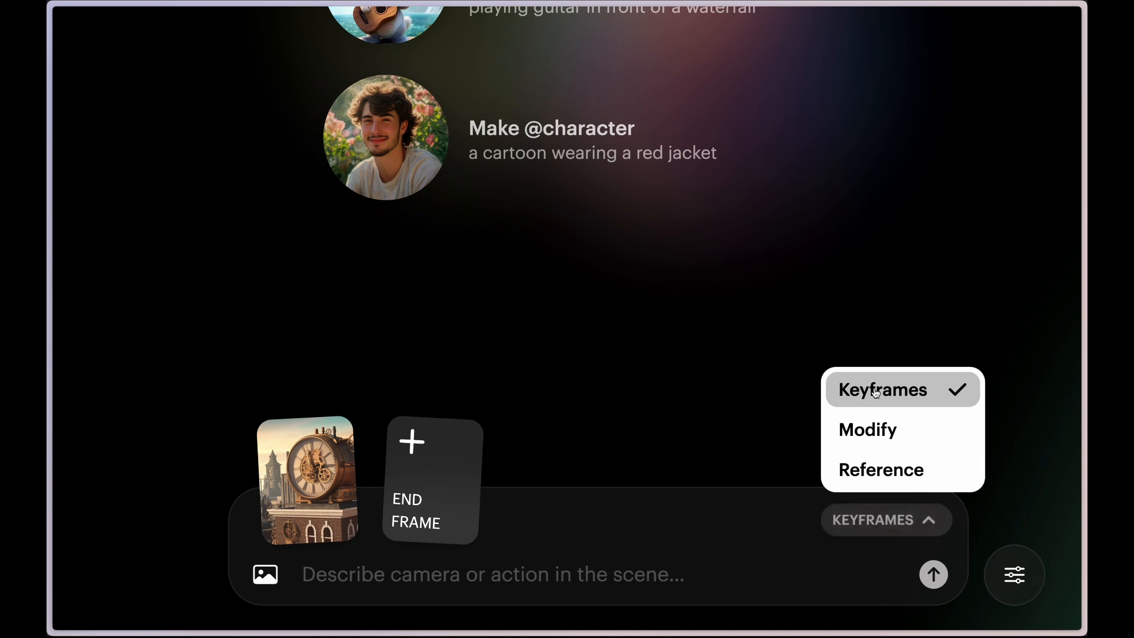
pyautogui.click(907, 435)
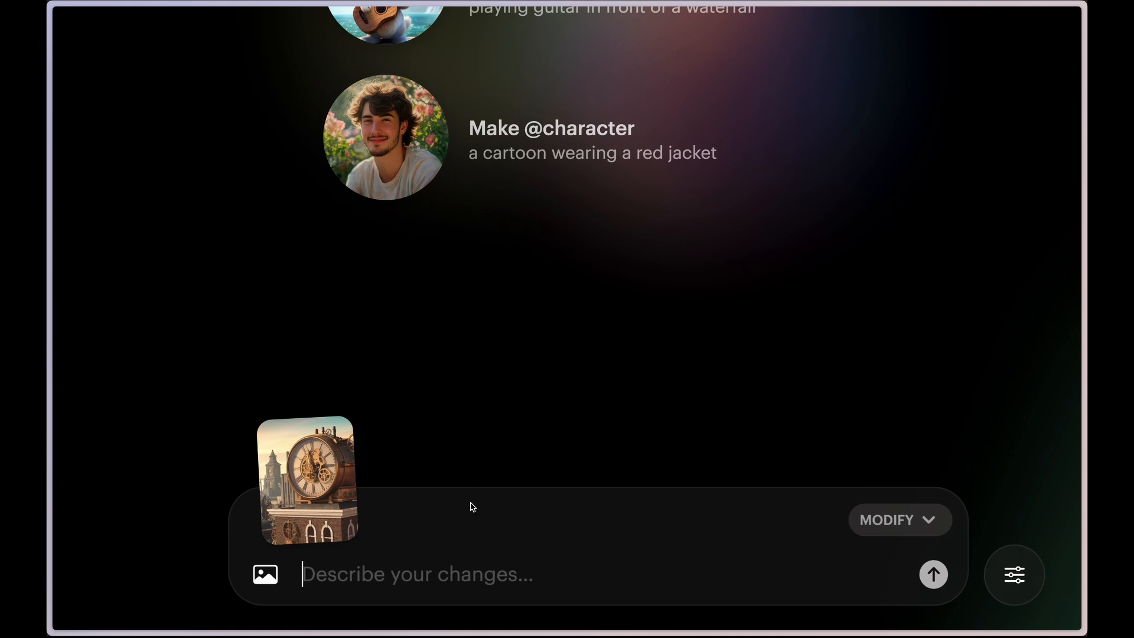
pyautogui.write('Make it cyberpunk')
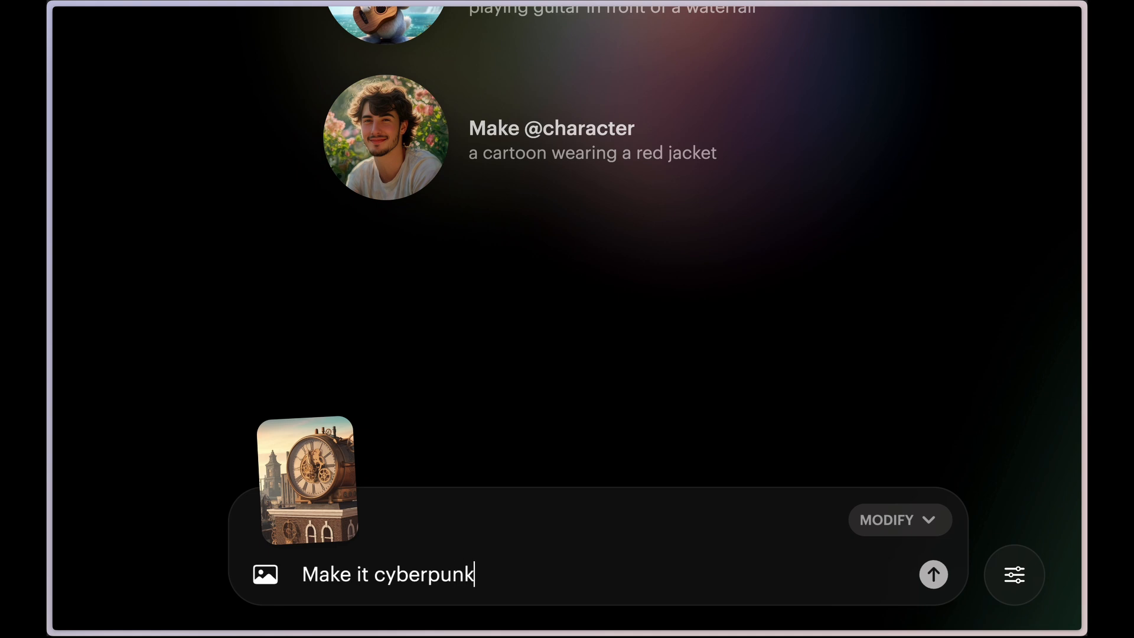
pyautogui.press('Return')
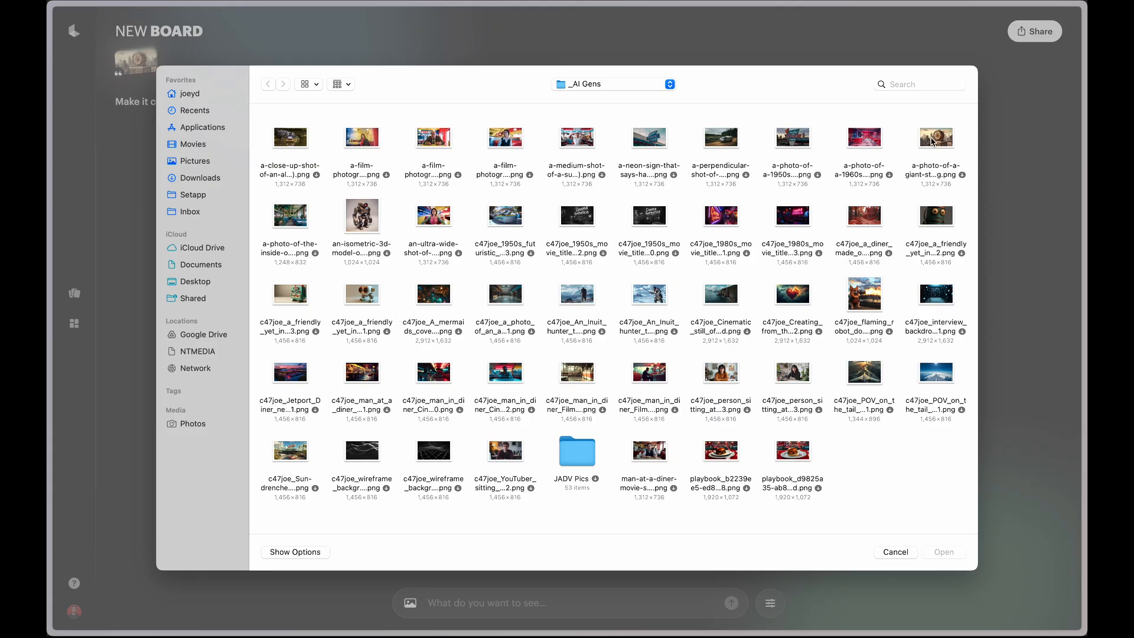
pyautogui.doubleClick(931, 141)
pyautogui.click(708, 584)
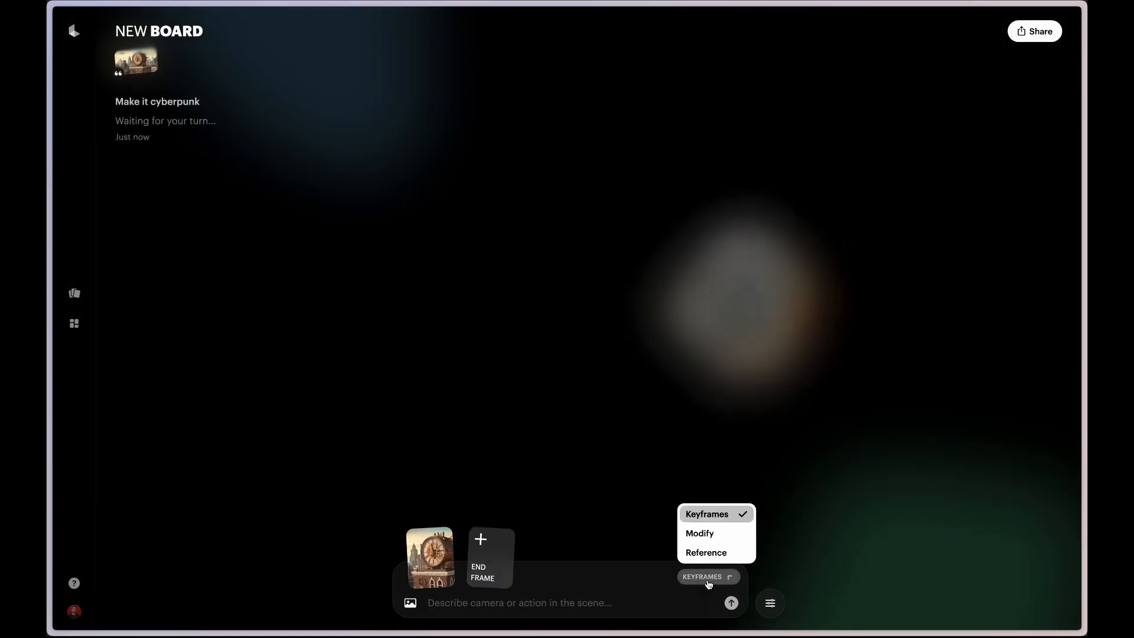
pyautogui.click(708, 552)
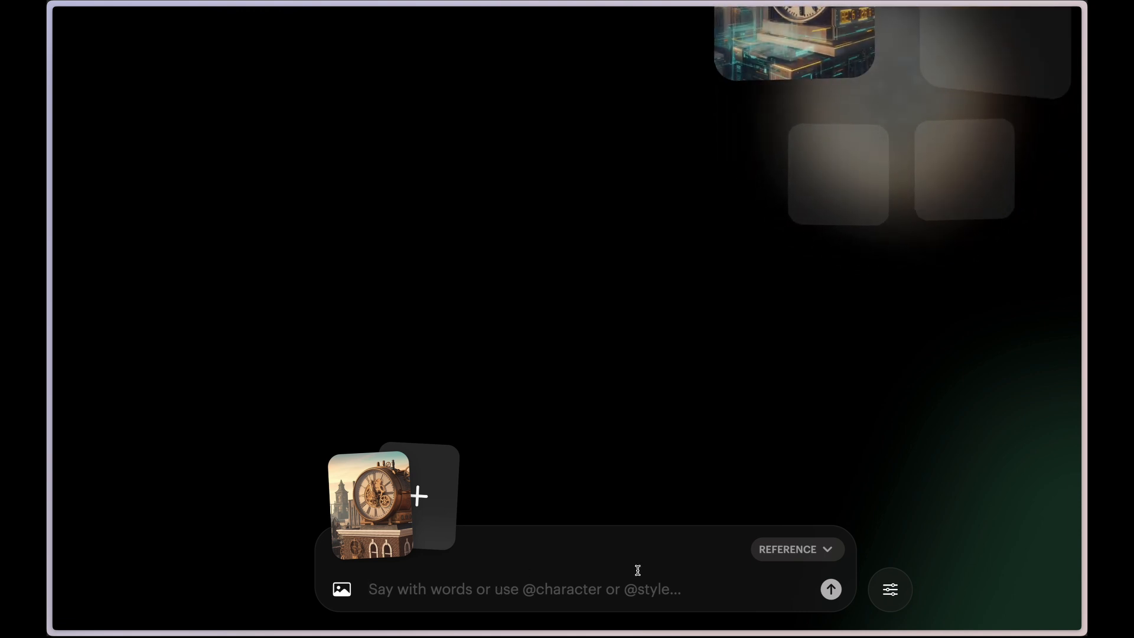
pyautogui.write('@style')
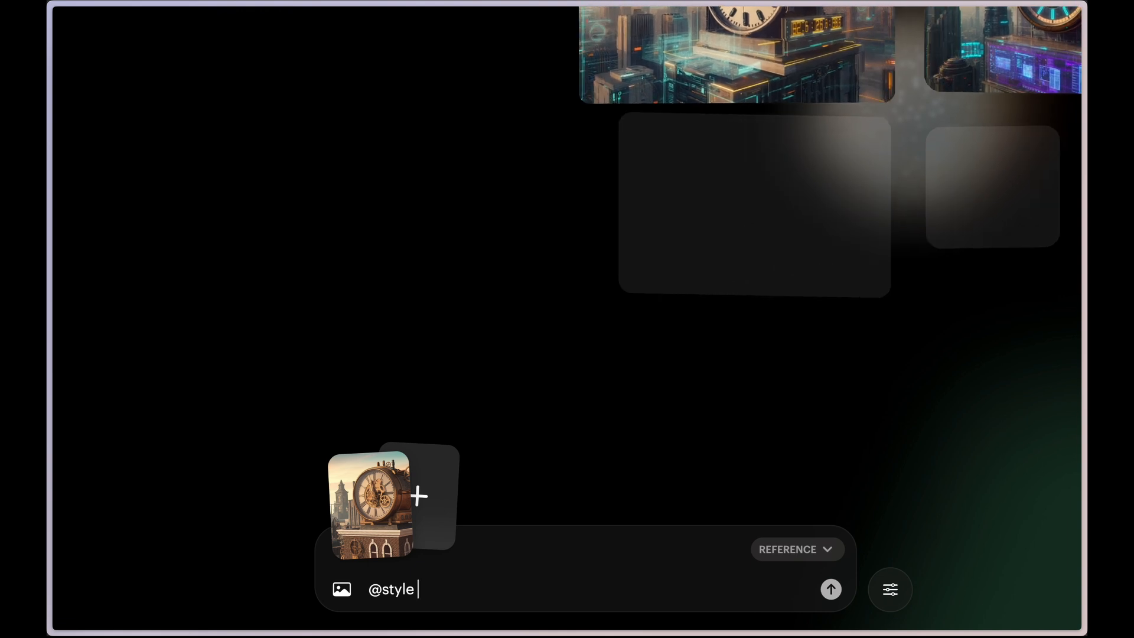
pyautogui.write(' cyberpunk')
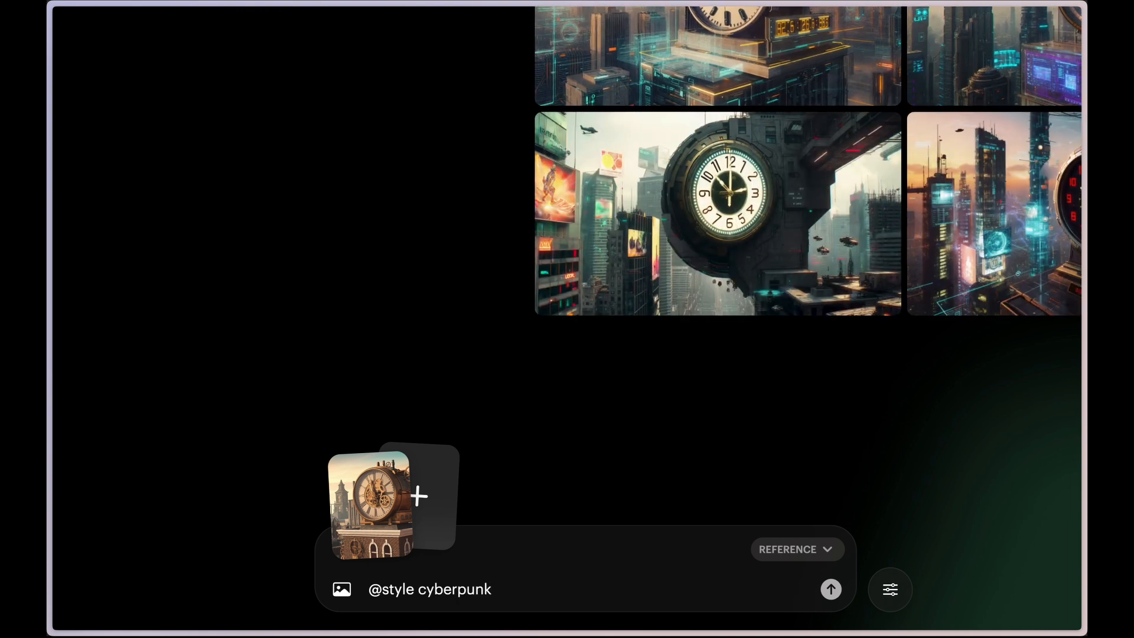
pyautogui.press('Return')
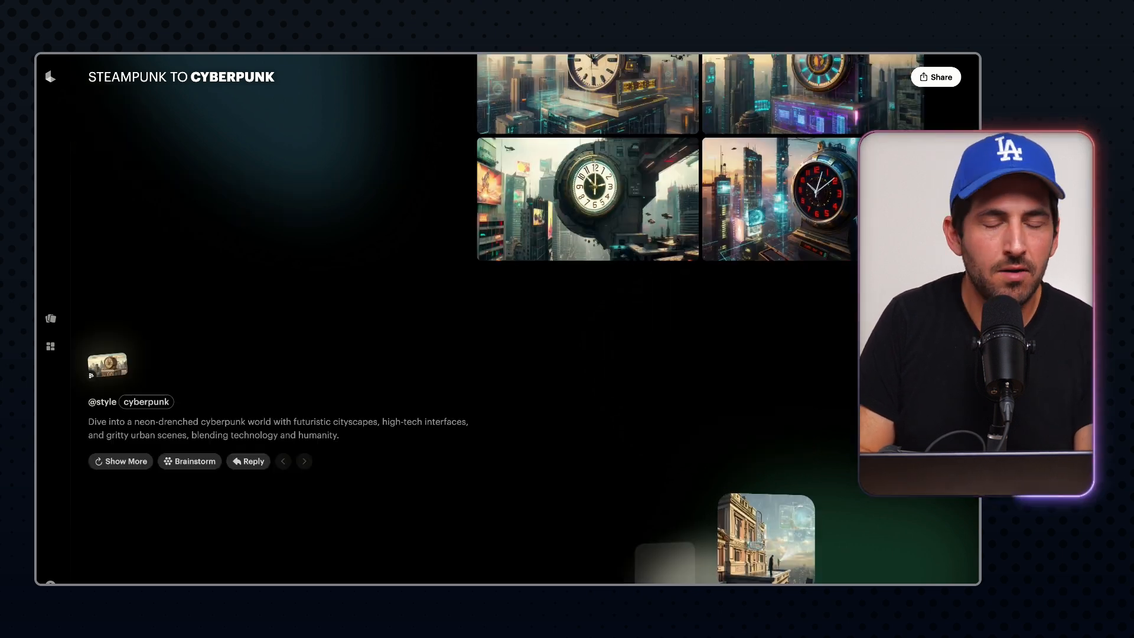
pyautogui.scroll(-3, 507, 319)
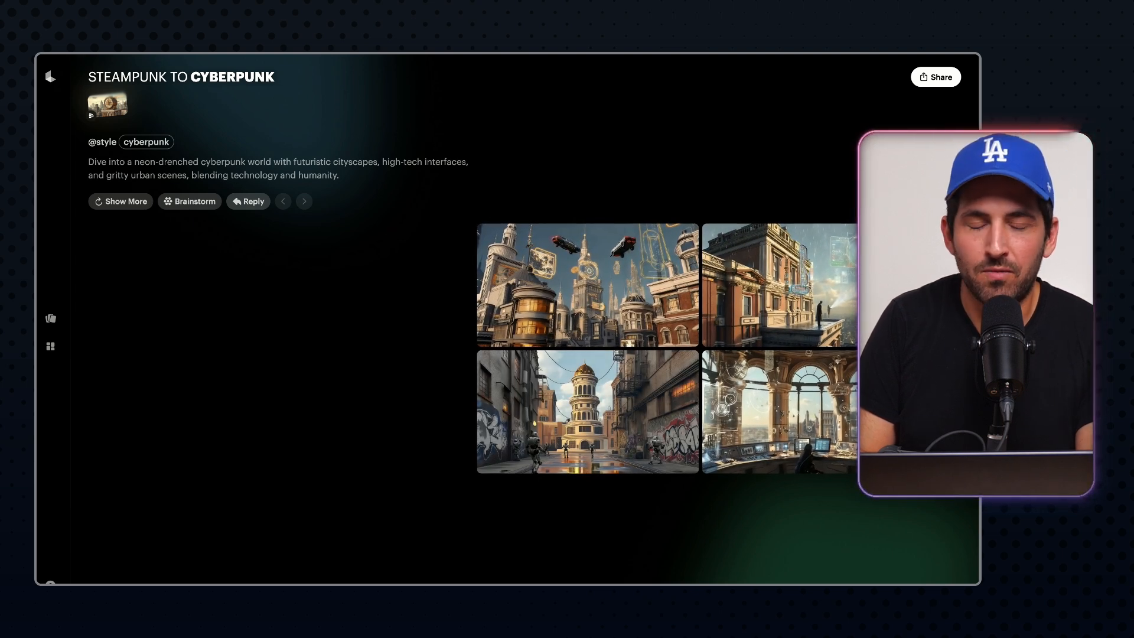
pyautogui.scroll(-1, 508, 319)
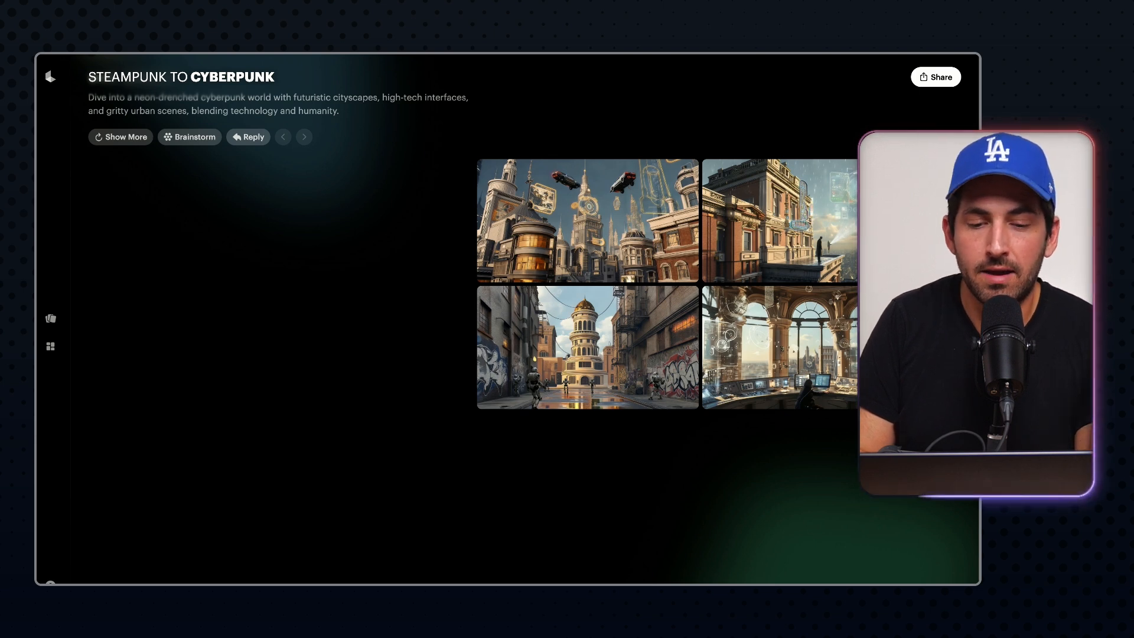
pyautogui.scroll(-1, 588, 283)
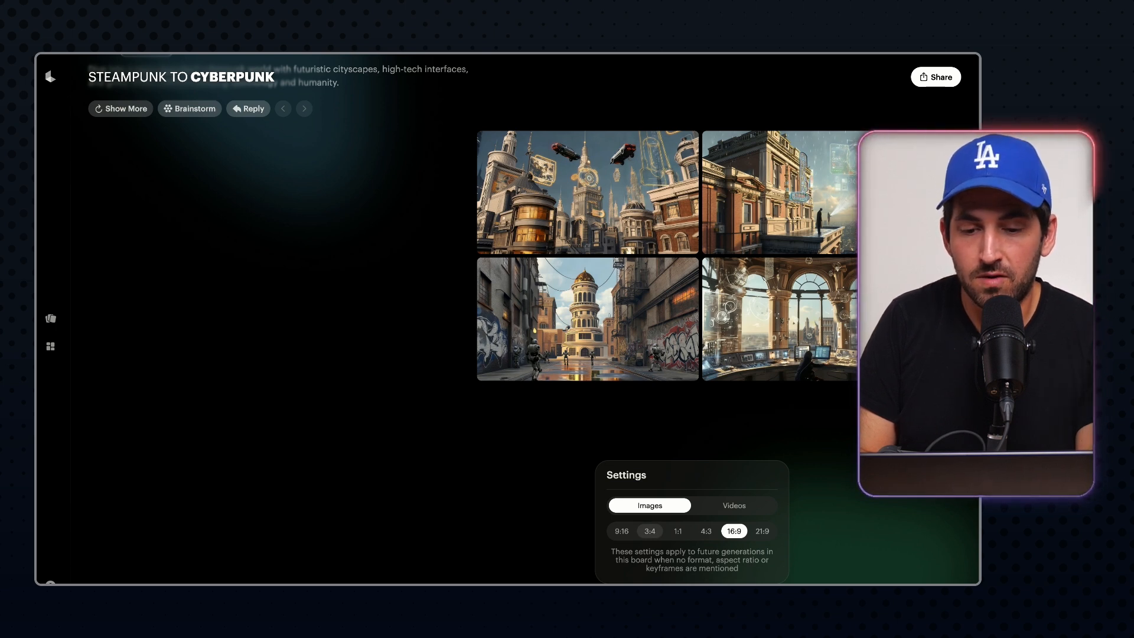
pyautogui.press('Escape')
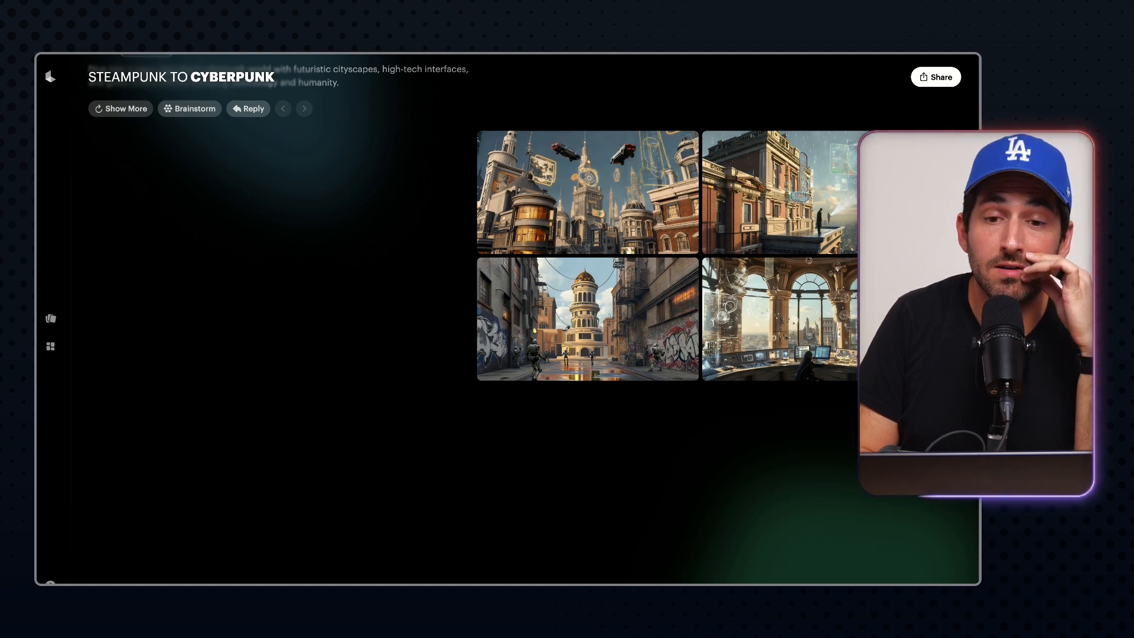
pyautogui.scroll(10, 508, 318)
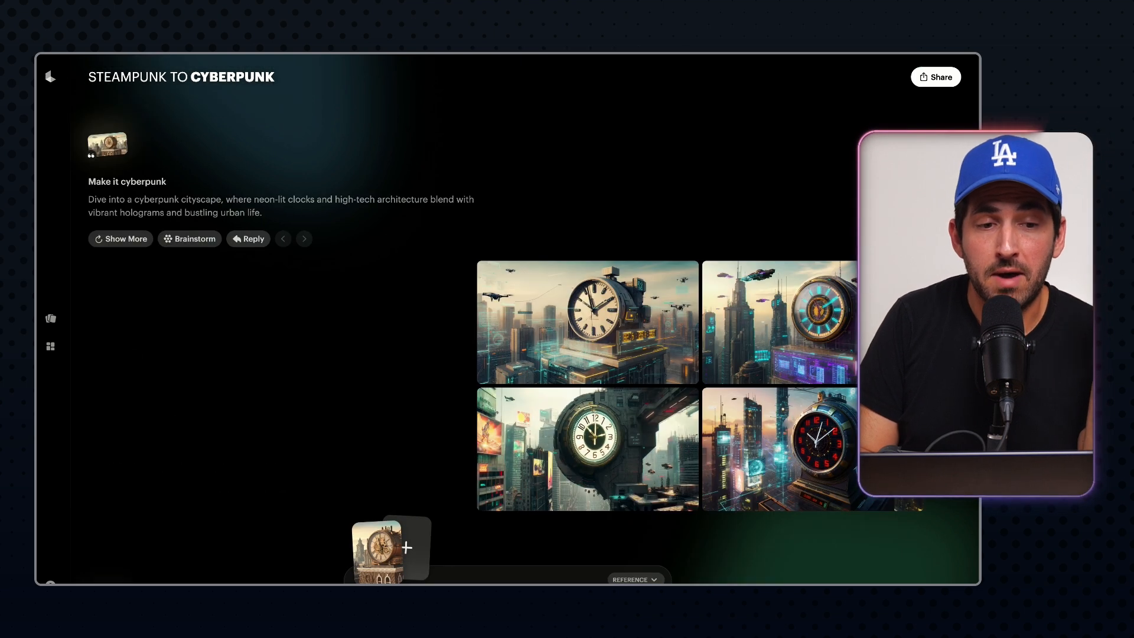
pyautogui.tripleClick(280, 206)
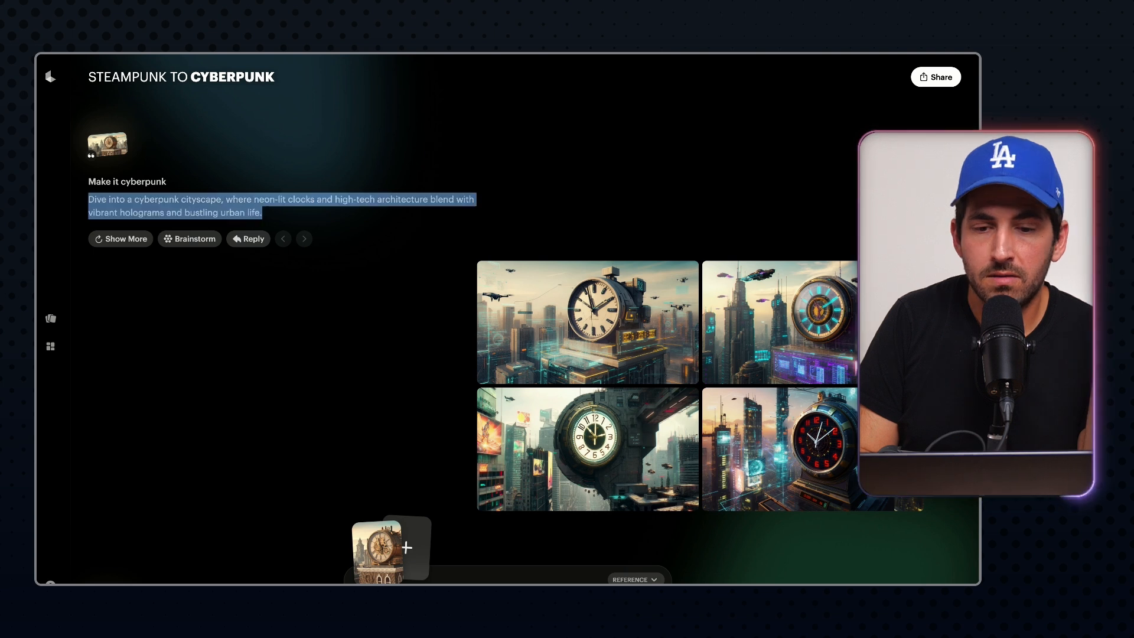
pyautogui.click(280, 205)
pyautogui.scroll(-1, 507, 319)
pyautogui.moveTo(587, 314)
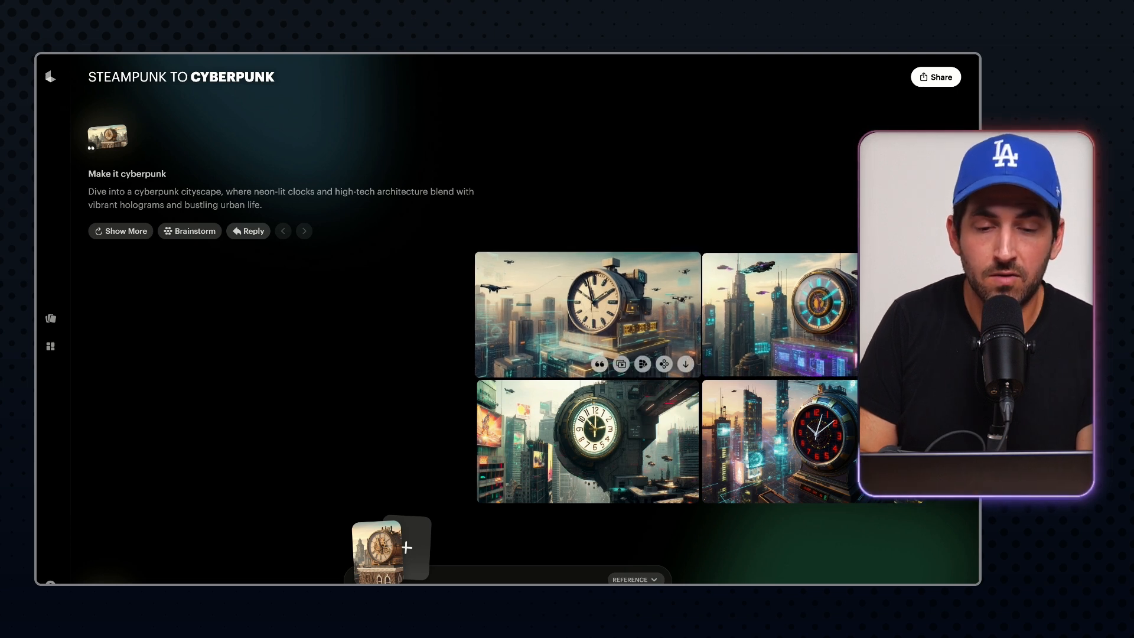
pyautogui.scroll(-8, 508, 319)
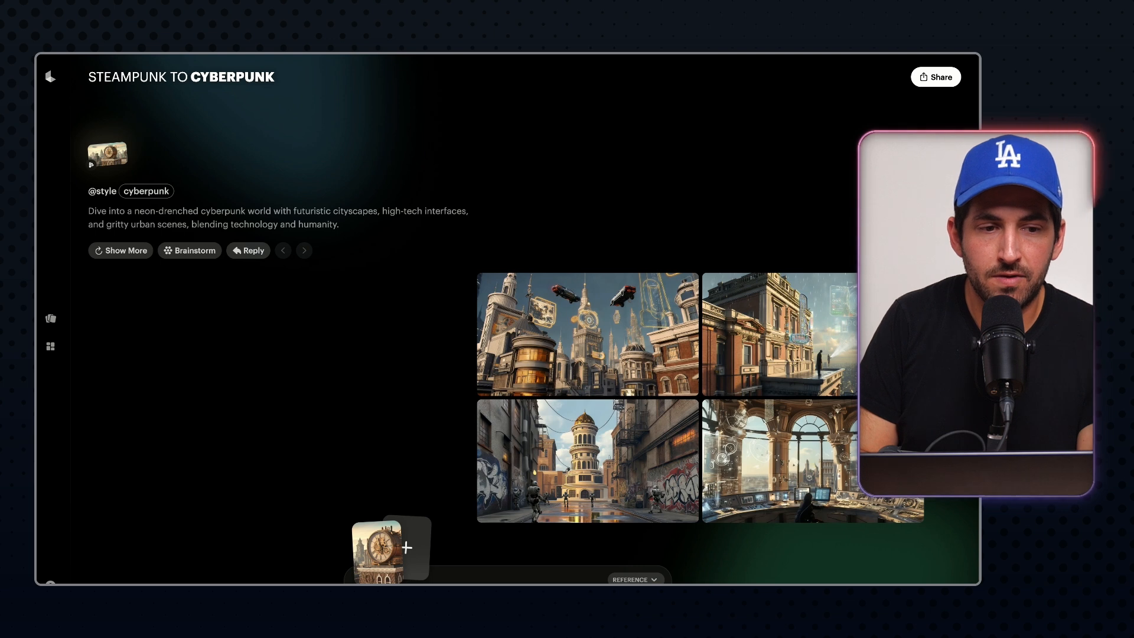
pyautogui.scroll(-1, 507, 319)
pyautogui.scroll(1, 507, 319)
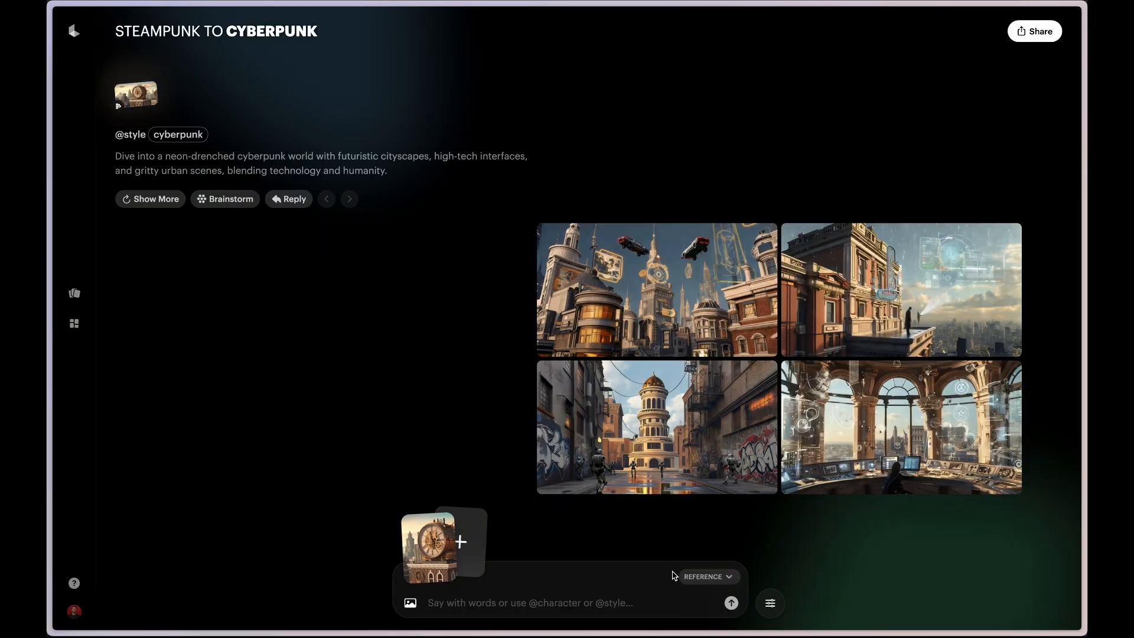
pyautogui.click(703, 576)
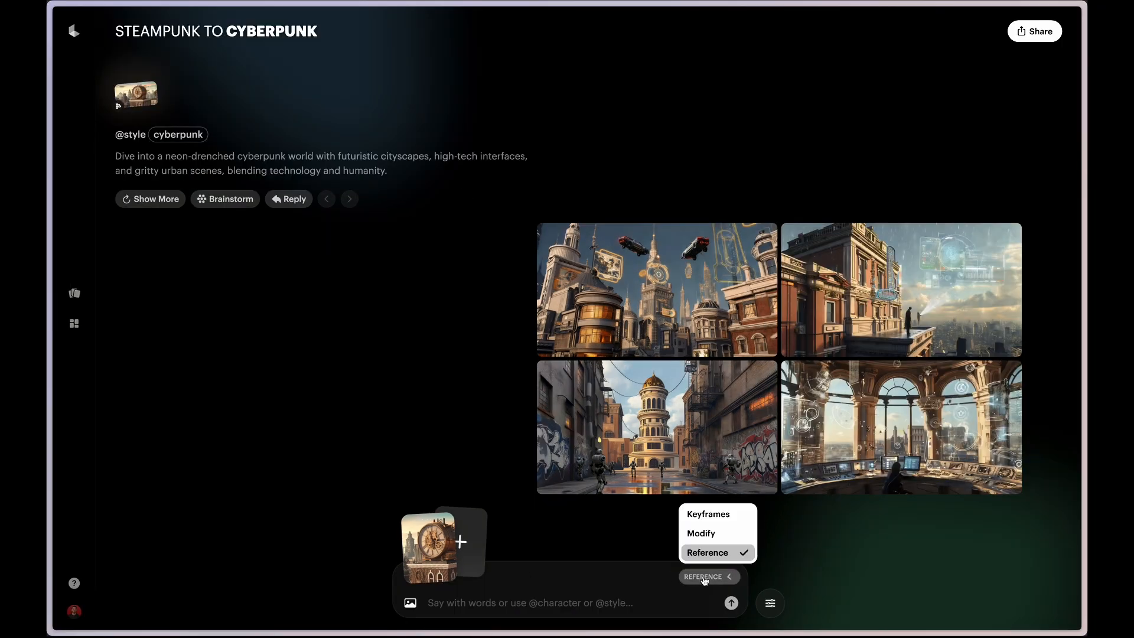
pyautogui.click(532, 609)
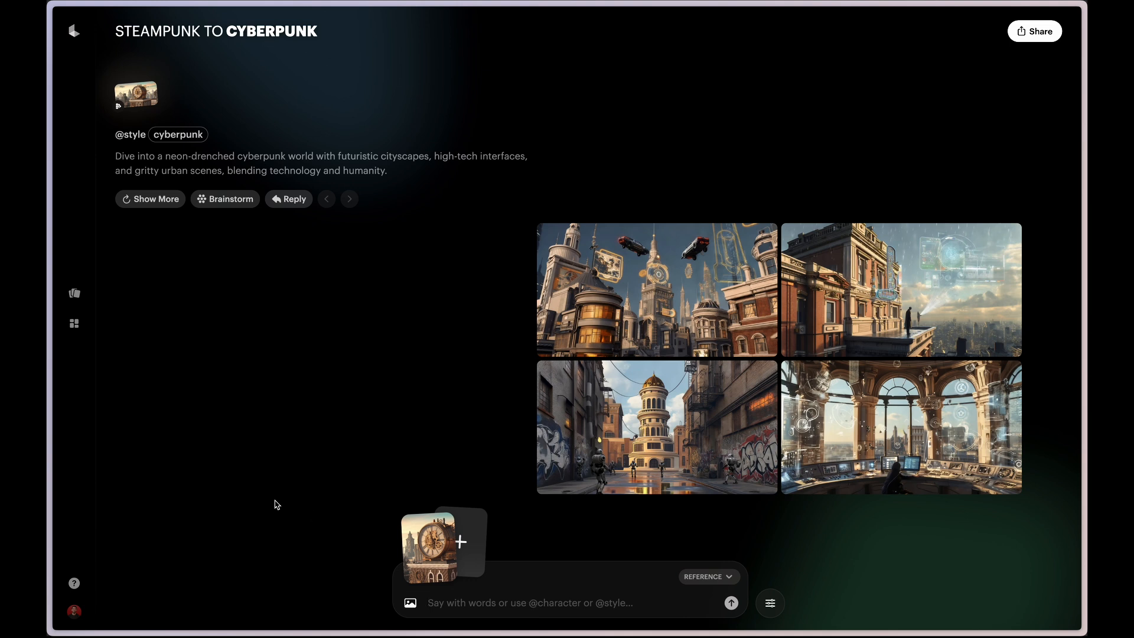
pyautogui.write('@sty')
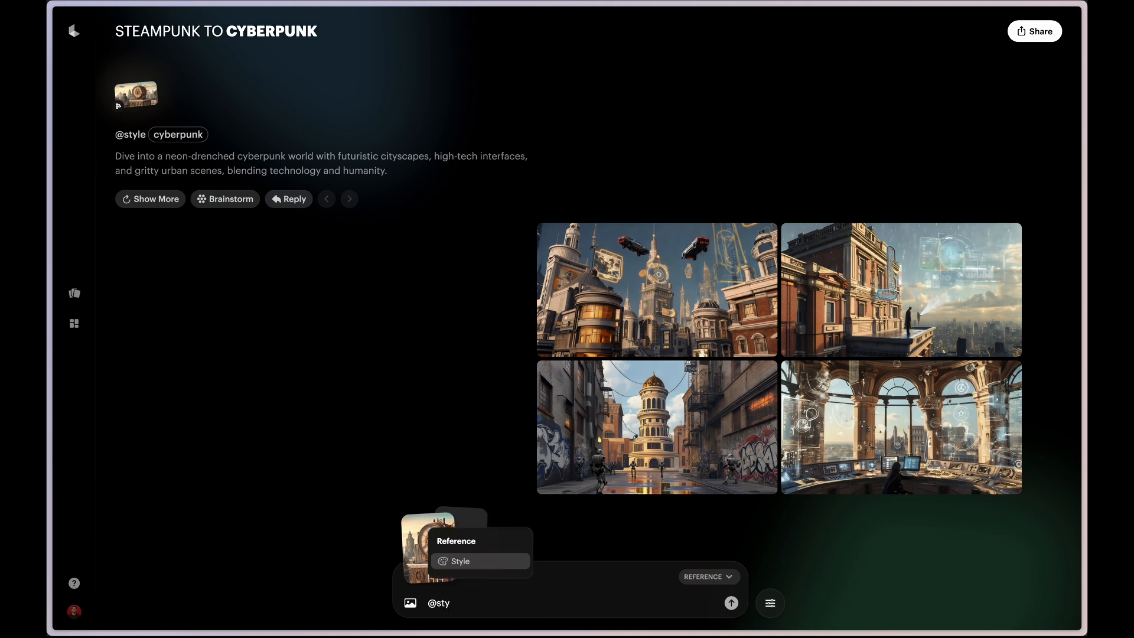
pyautogui.press('Return')
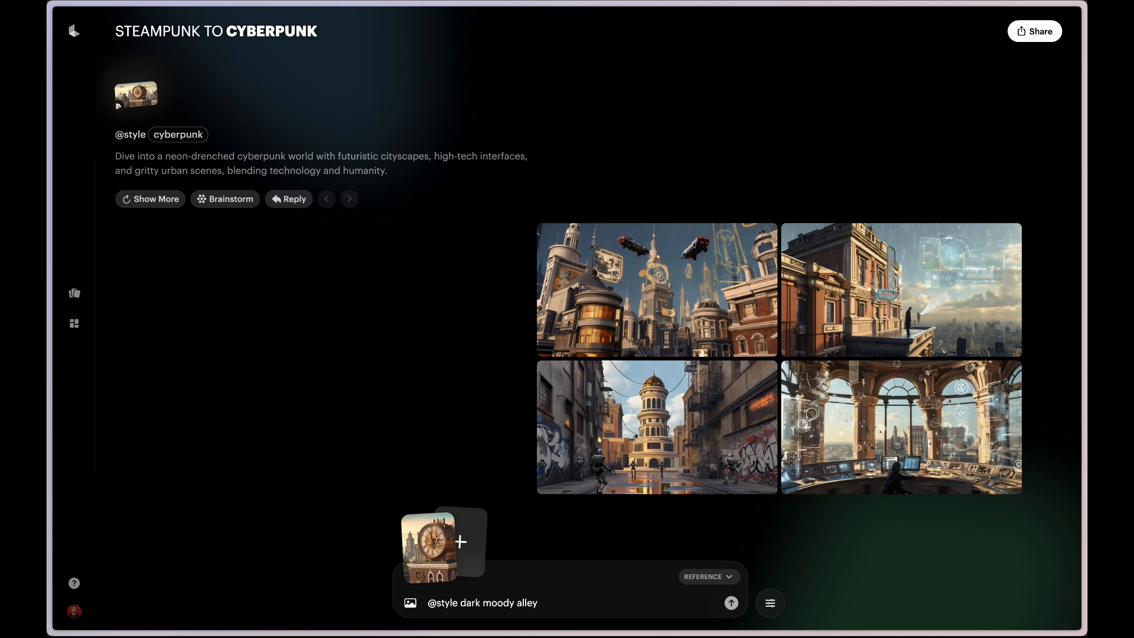
pyautogui.press('Return')
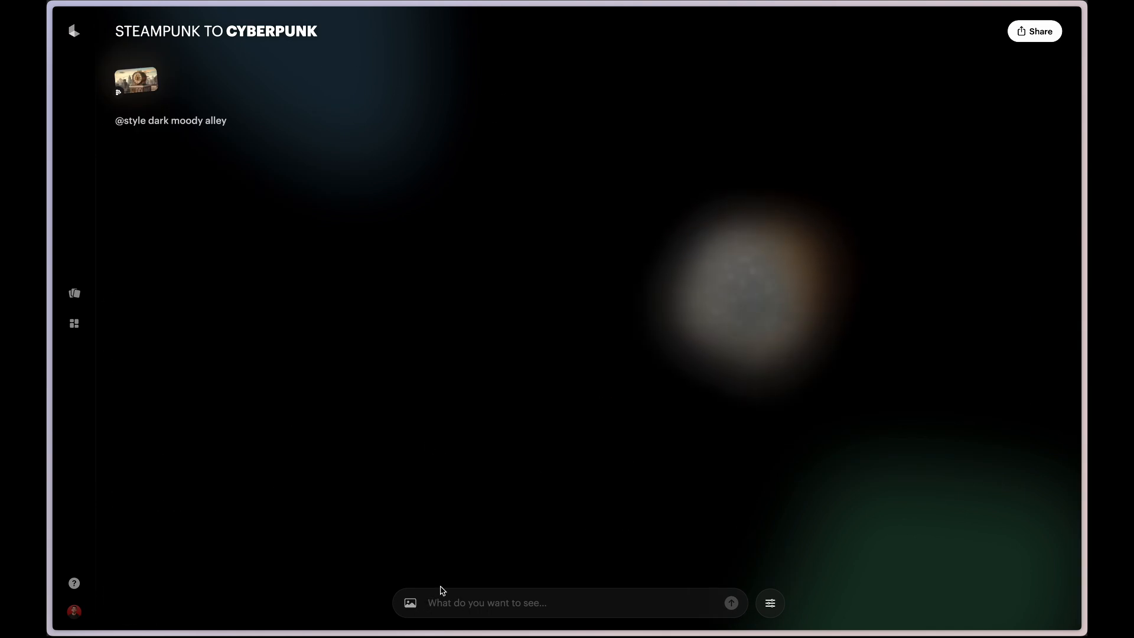
# - Add the giant clock photo again as a Reference and generate images with the plain prompt "dark moody alley"
pyautogui.click(410, 602)
pyautogui.doubleClick(935, 138)
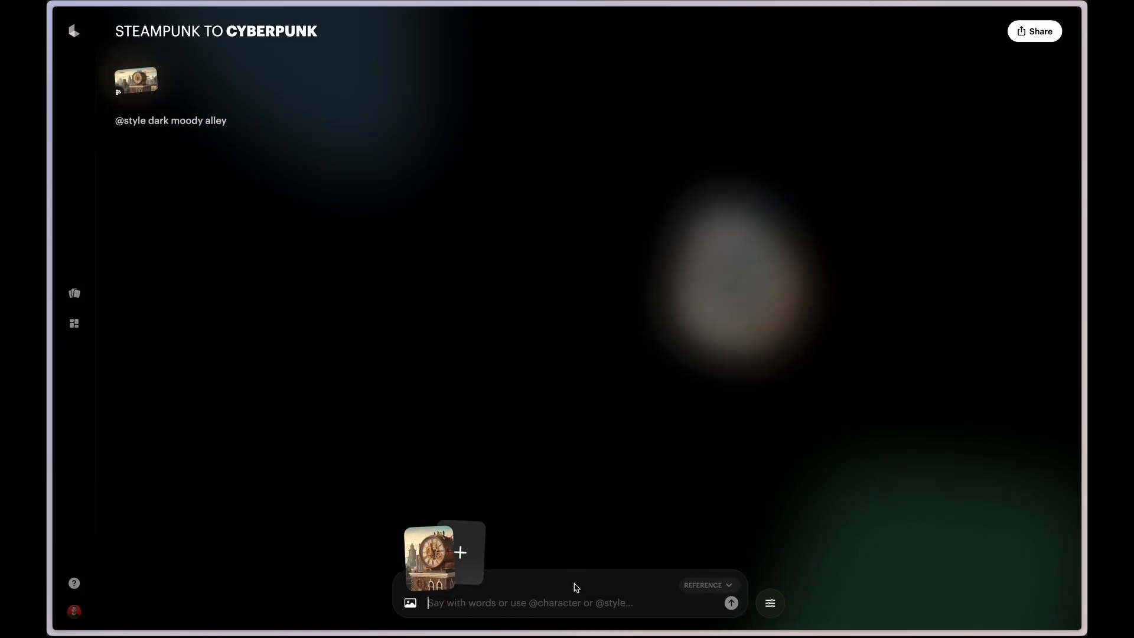
pyautogui.click(530, 608)
pyautogui.write('dark moody')
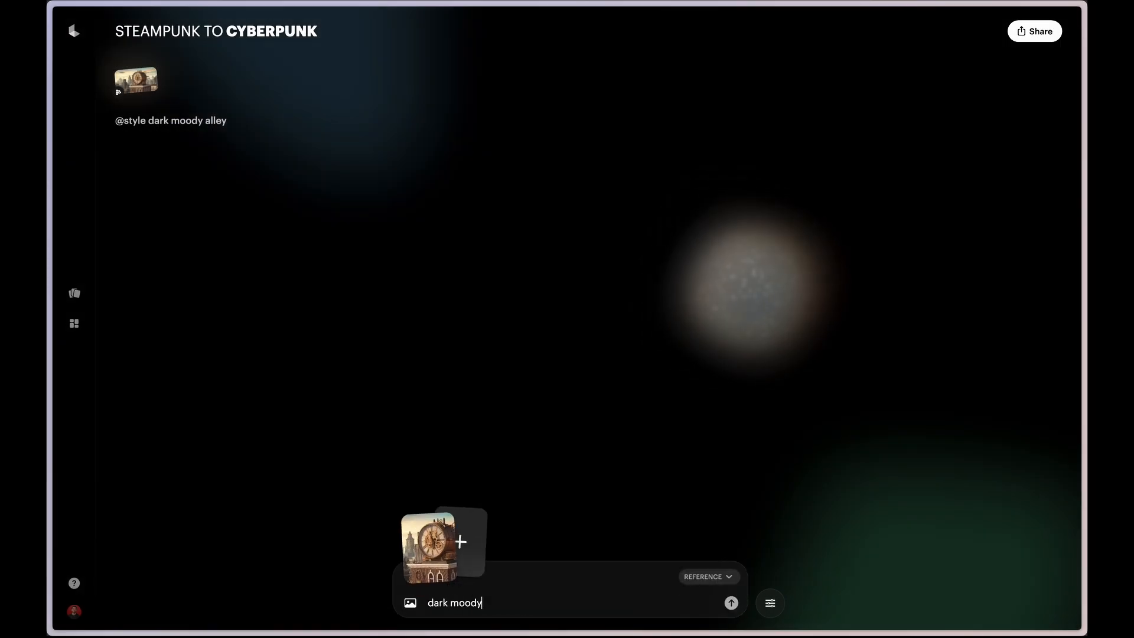
pyautogui.write(' alley')
pyautogui.press('Return')
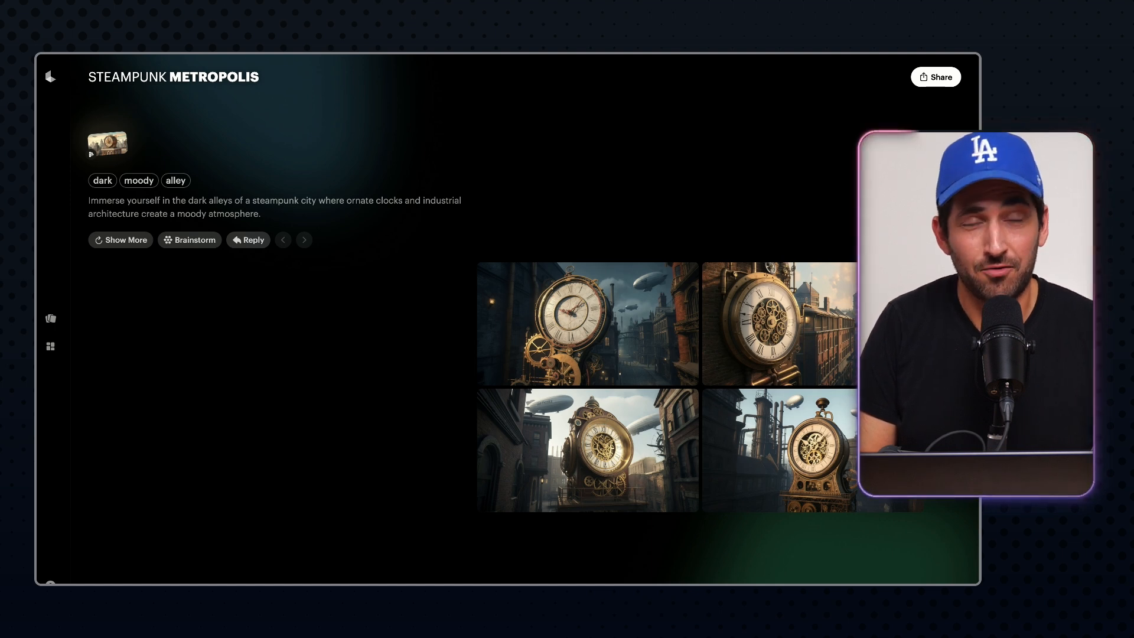
pyautogui.scroll(1, 508, 319)
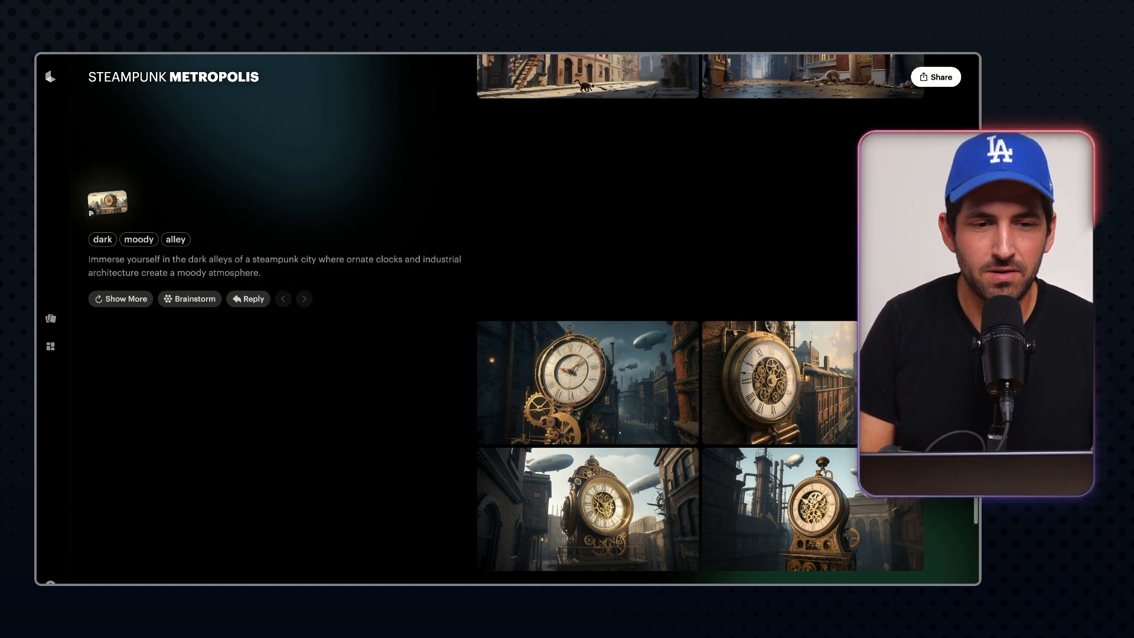
pyautogui.scroll(10, 587, 425)
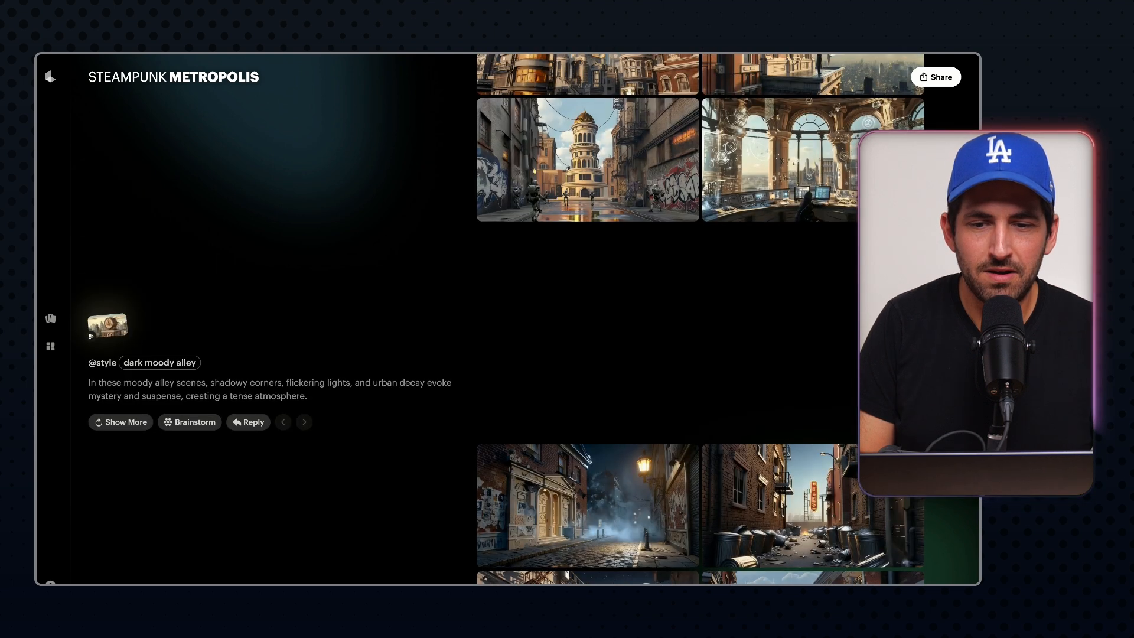
pyautogui.scroll(-10, 587, 425)
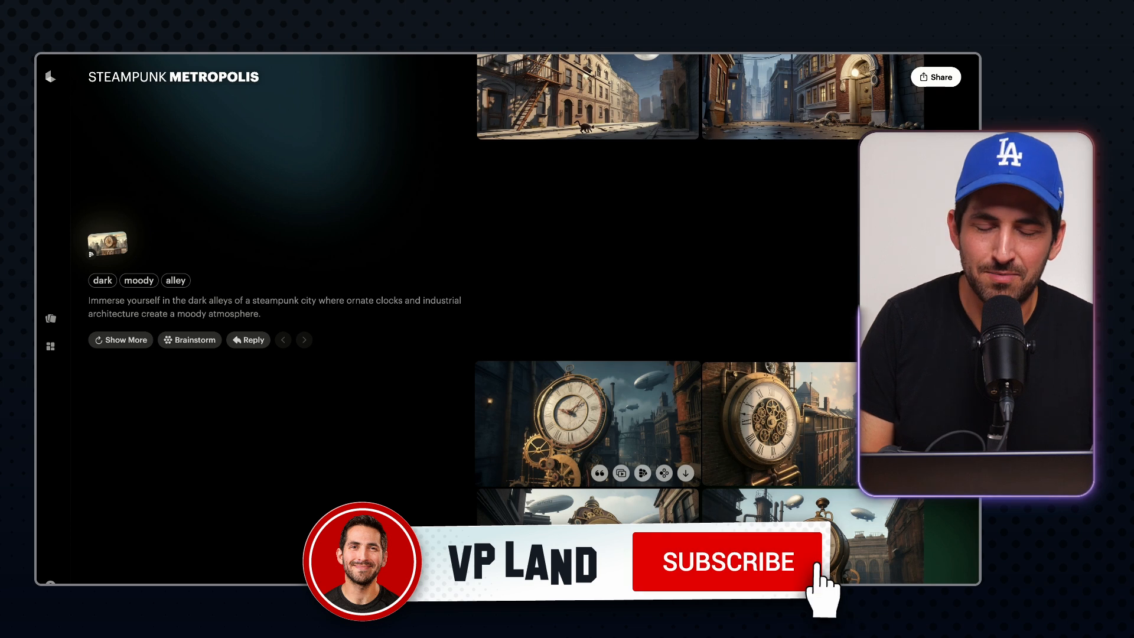
pyautogui.scroll(5, 588, 425)
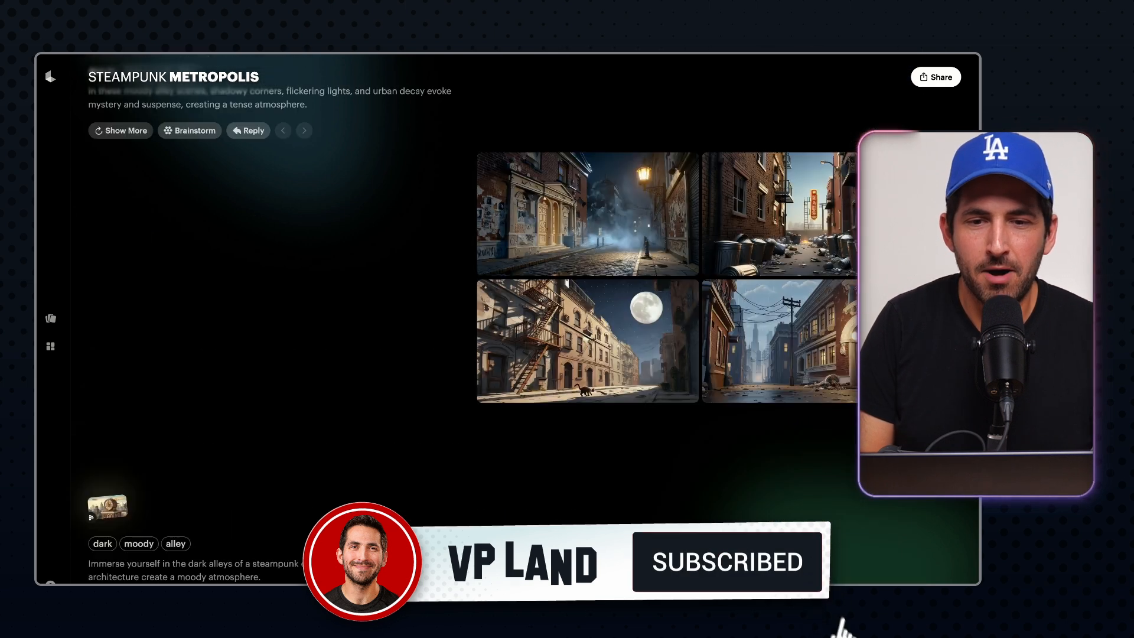
pyautogui.scroll(1, 587, 354)
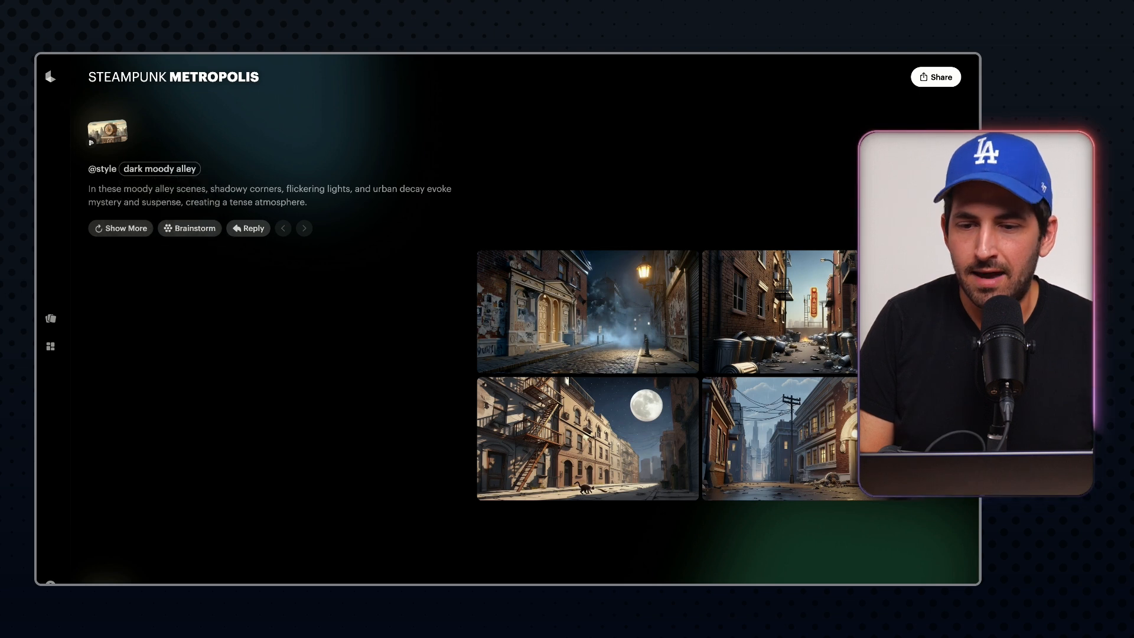
pyautogui.scroll(-1, 587, 354)
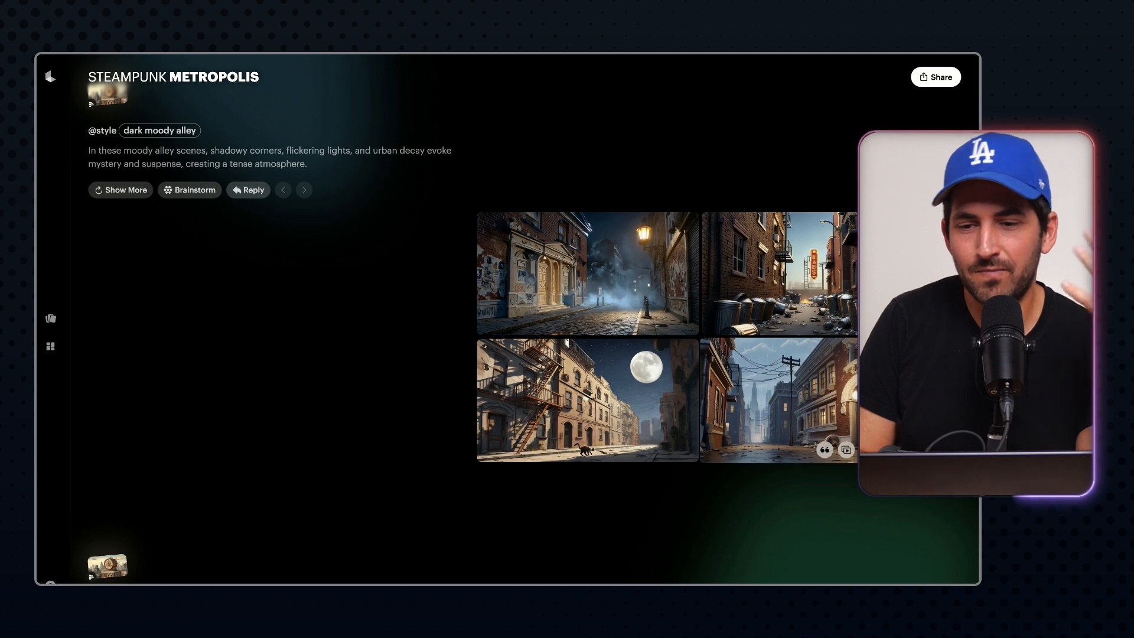
pyautogui.click(587, 400)
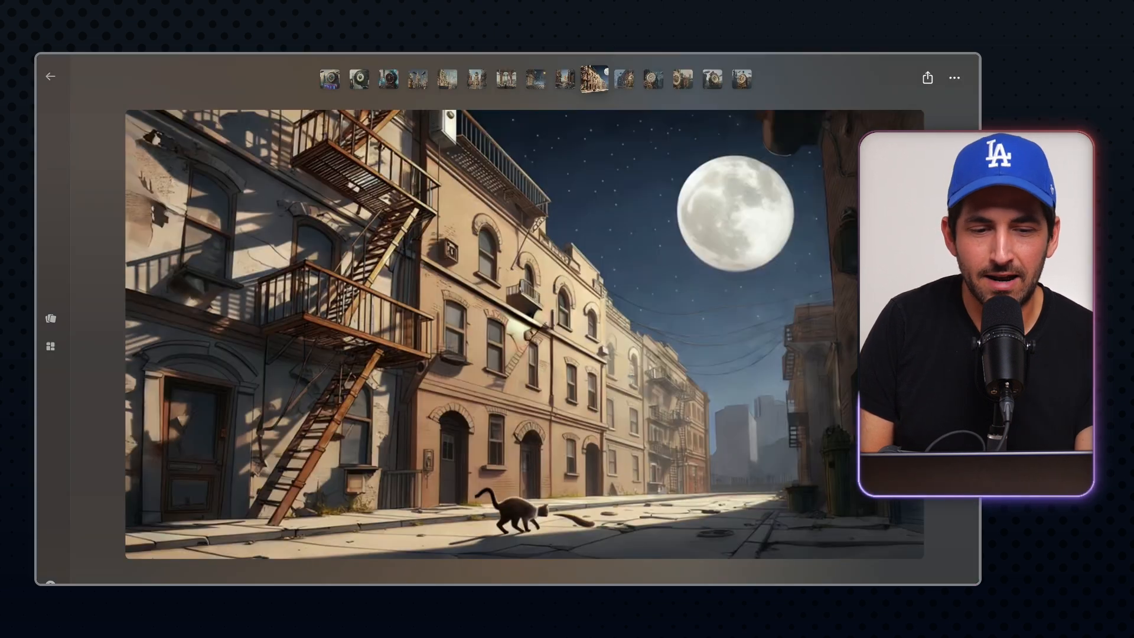
pyautogui.press('Escape')
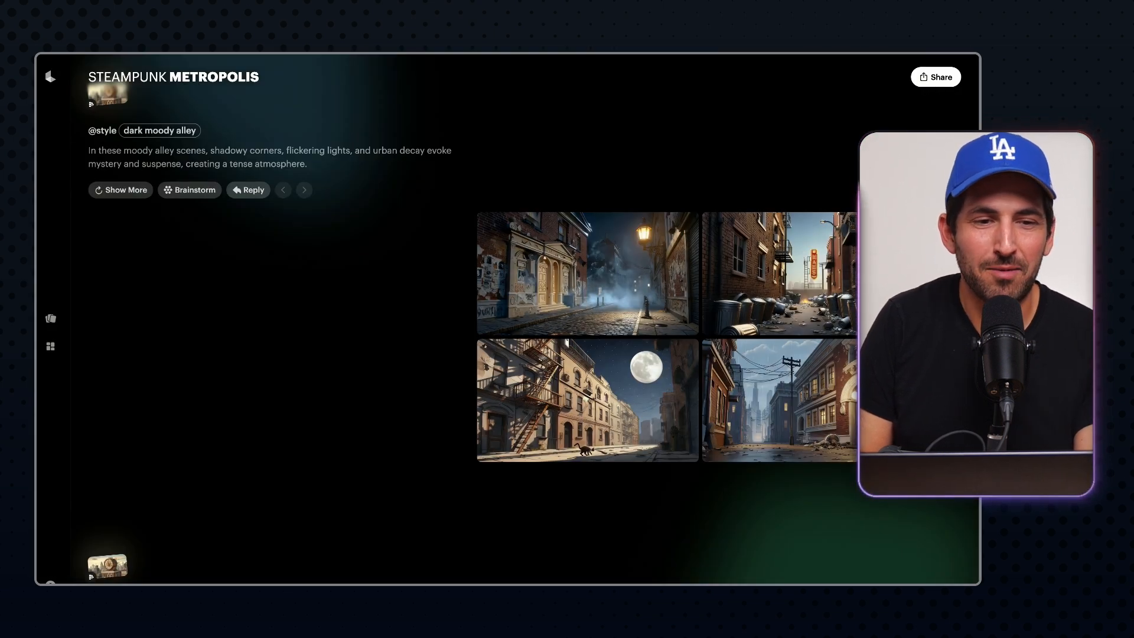
pyautogui.click(159, 130)
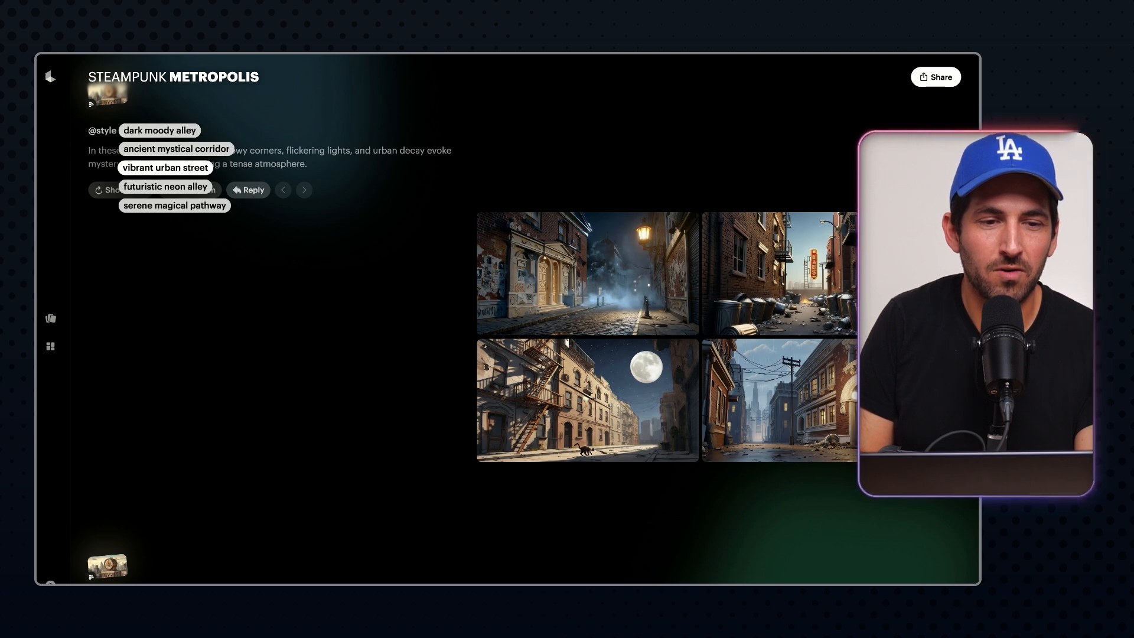
pyautogui.click(176, 148)
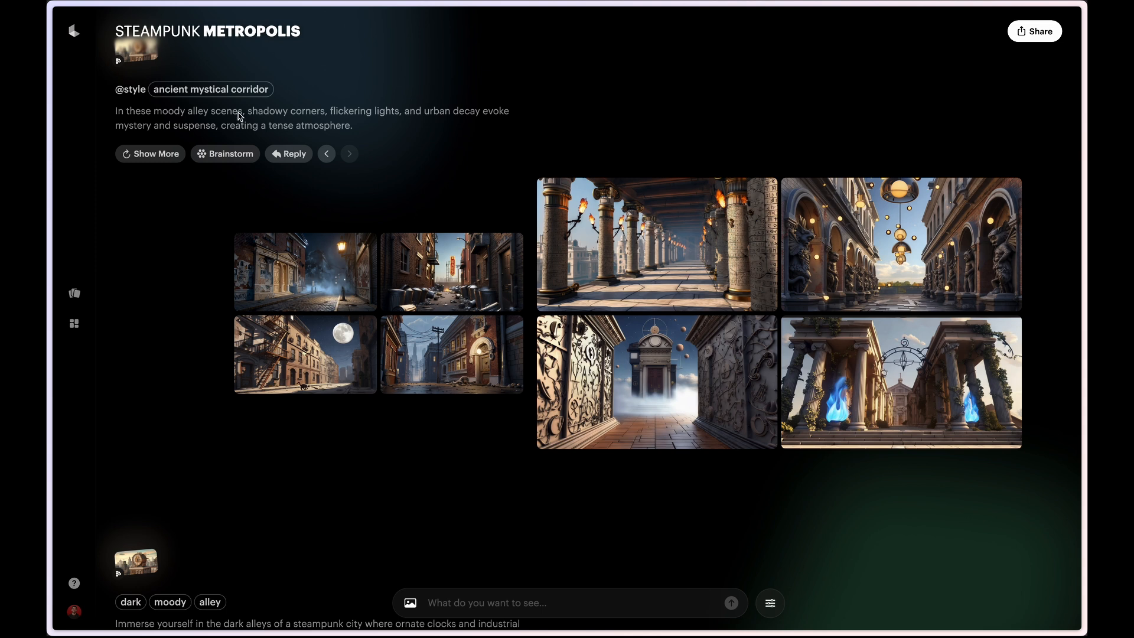
pyautogui.scroll(1, 239, 116)
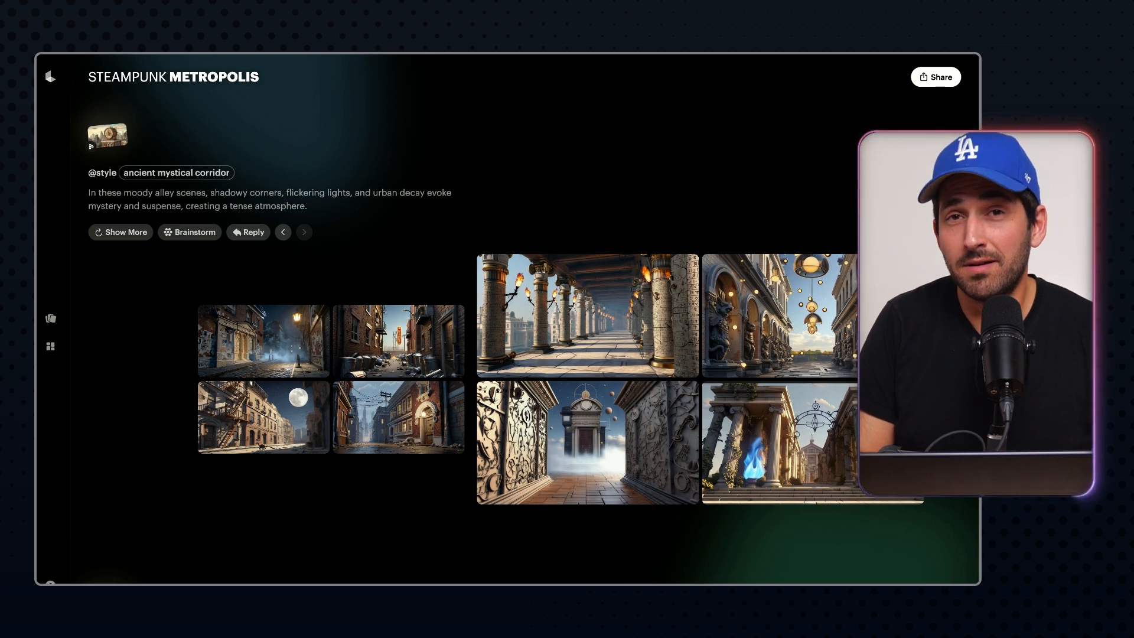
pyautogui.scroll(-1, 507, 354)
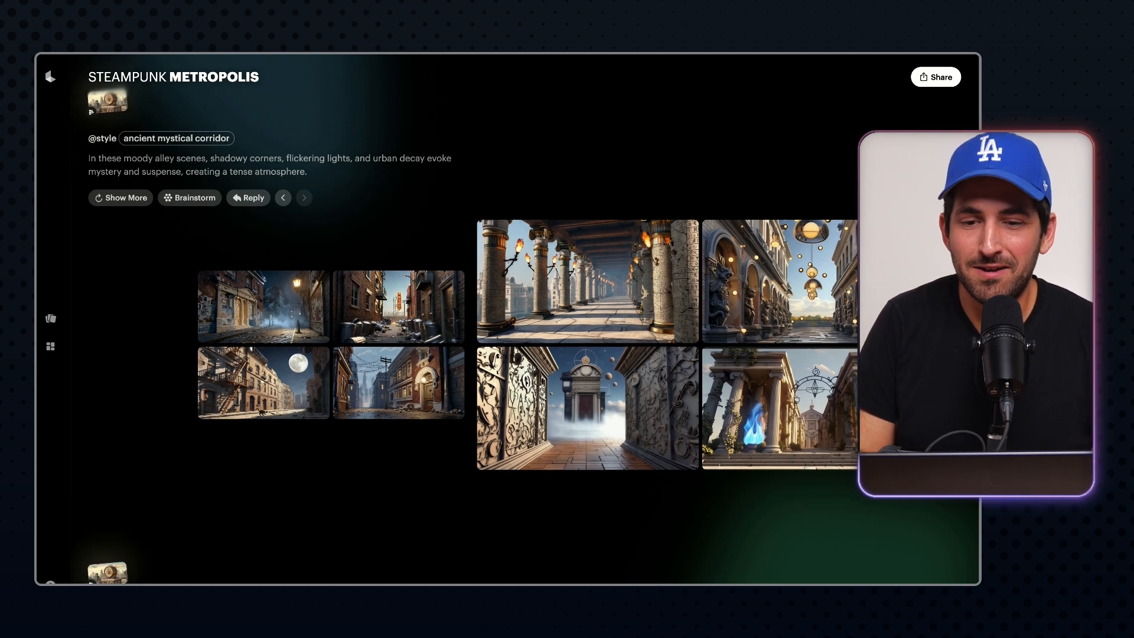
# - Generate a video with the torch-lit column corridor as start frame and the statue-lined archway with glowing orbs as end frame
pyautogui.scroll(-2, 508, 354)
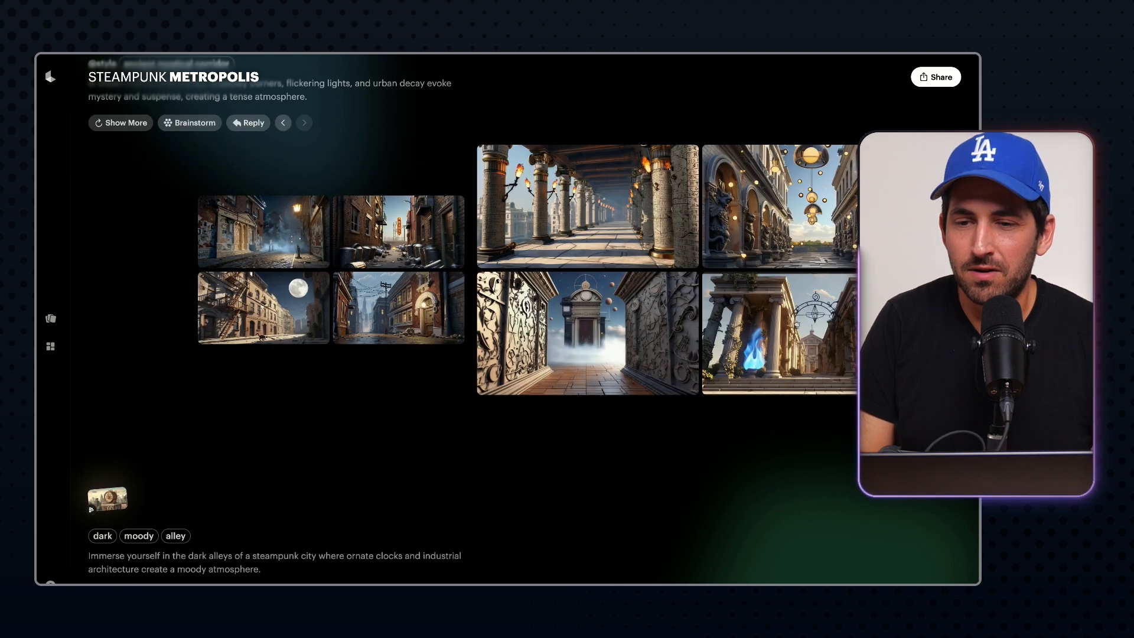
pyautogui.scroll(-1, 507, 354)
pyautogui.scroll(1, 507, 354)
pyautogui.moveTo(588, 219)
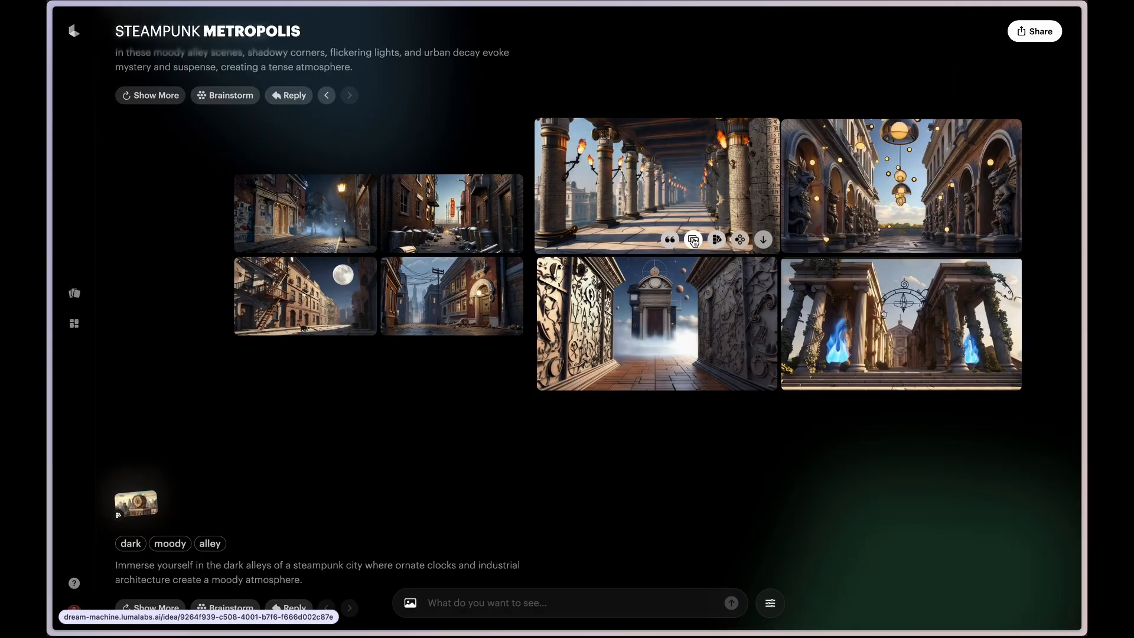
pyautogui.click(620, 268)
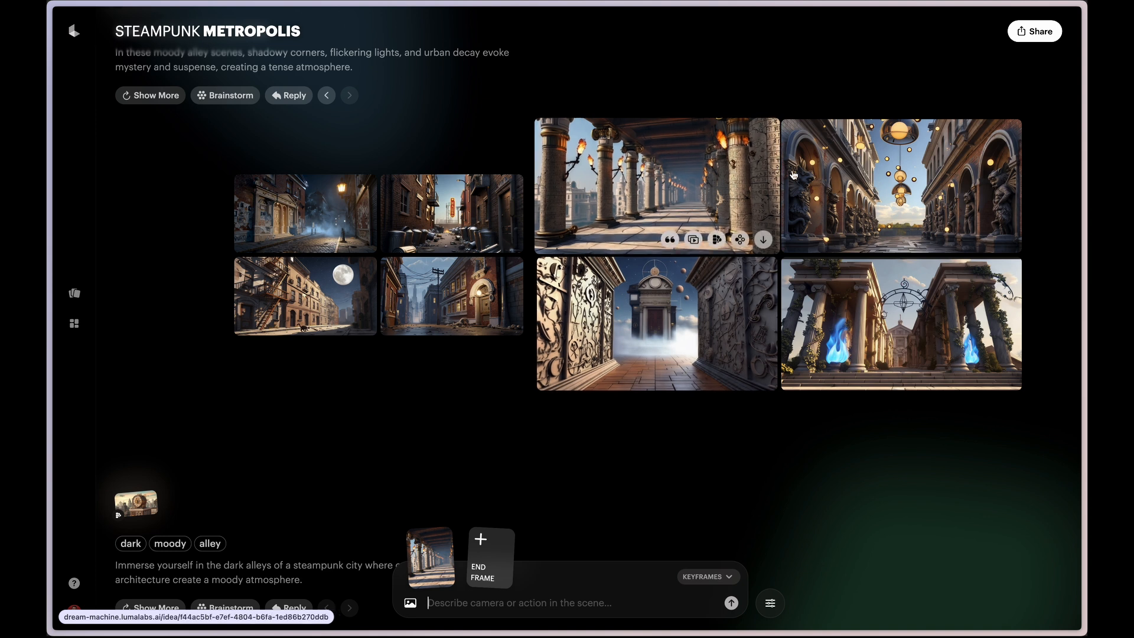
pyautogui.moveTo(842, 193); pyautogui.dragTo(488, 564)
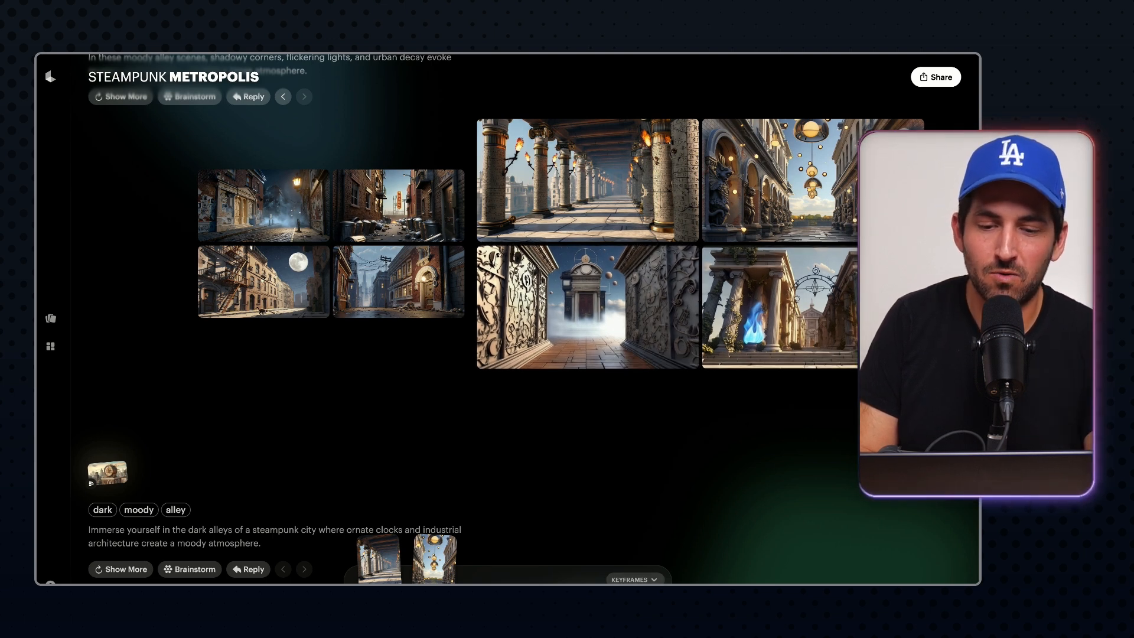
pyautogui.press('Return')
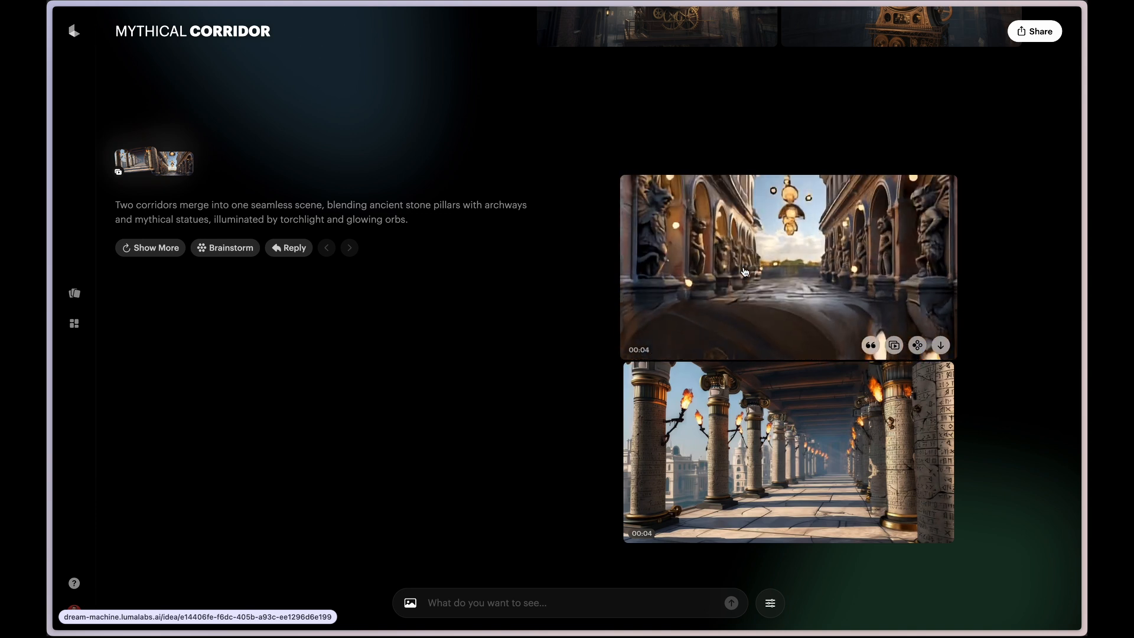
# - Extend the second corridor video using the dark alley clock-and-airship image as end frame, and preview the generated videos
pyautogui.moveTo(745, 407)
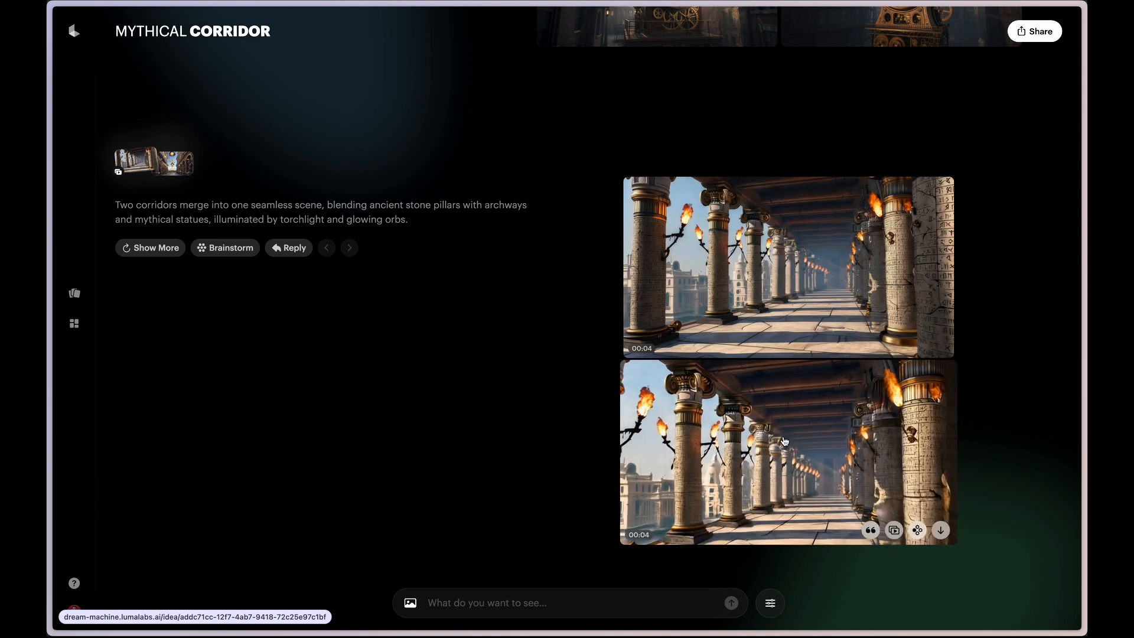
pyautogui.scroll(-1, 771, 378)
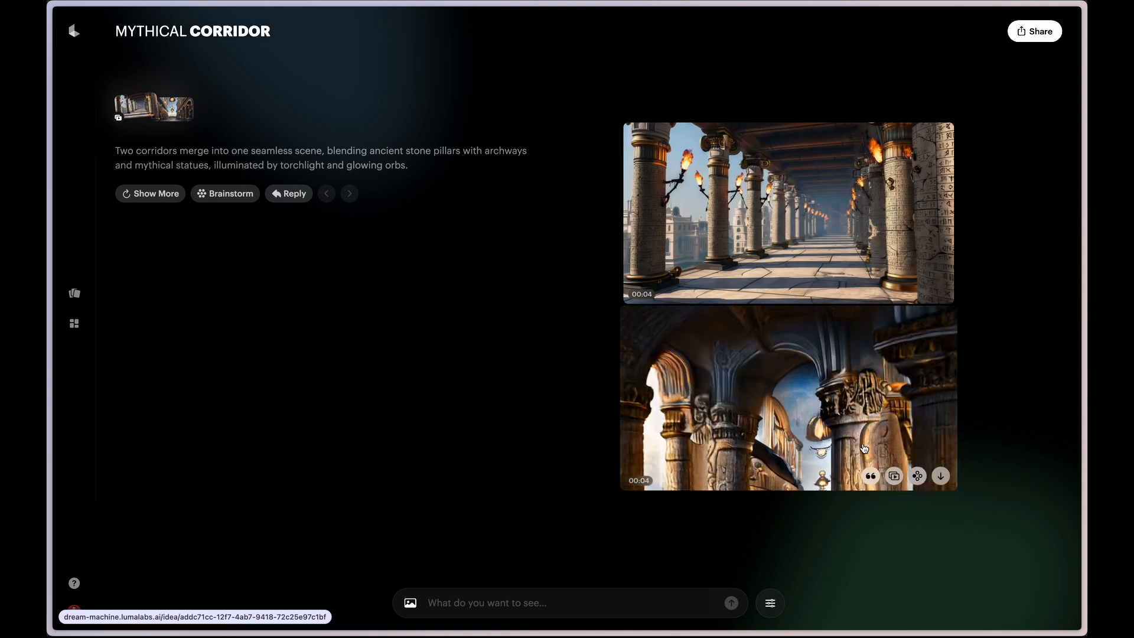
pyautogui.click(893, 477)
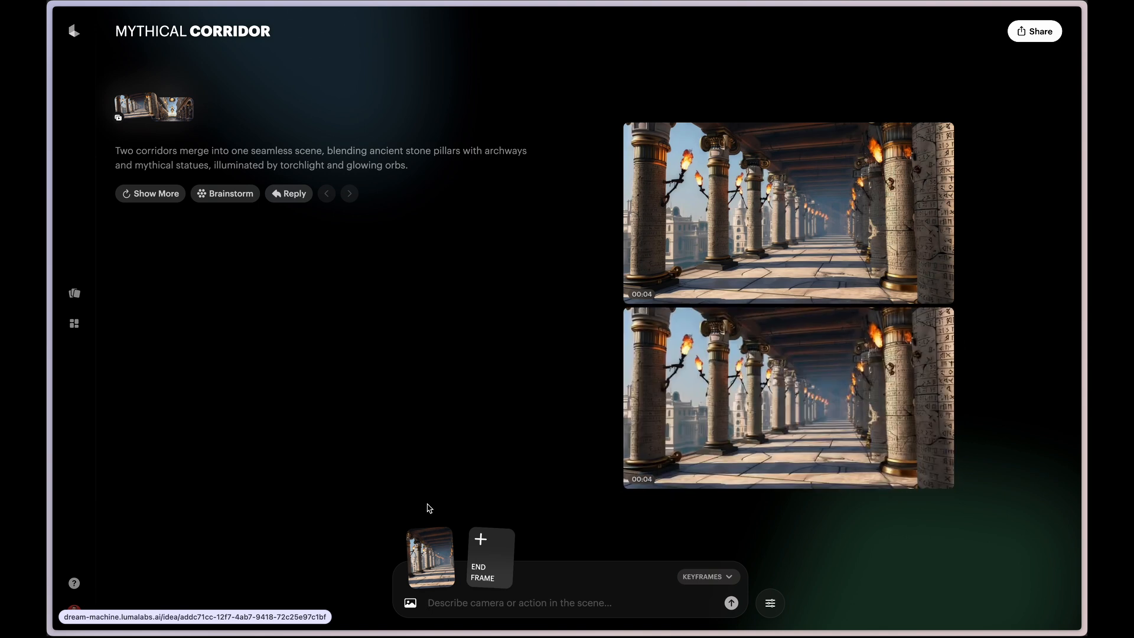
pyautogui.moveTo(450, 578)
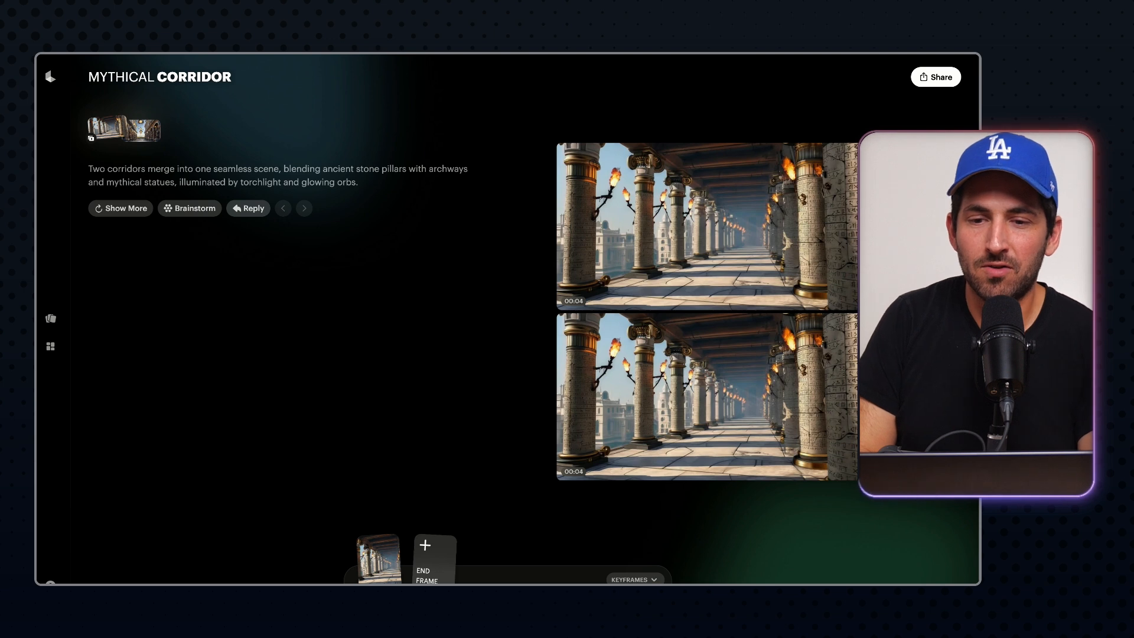
pyautogui.scroll(10, 508, 319)
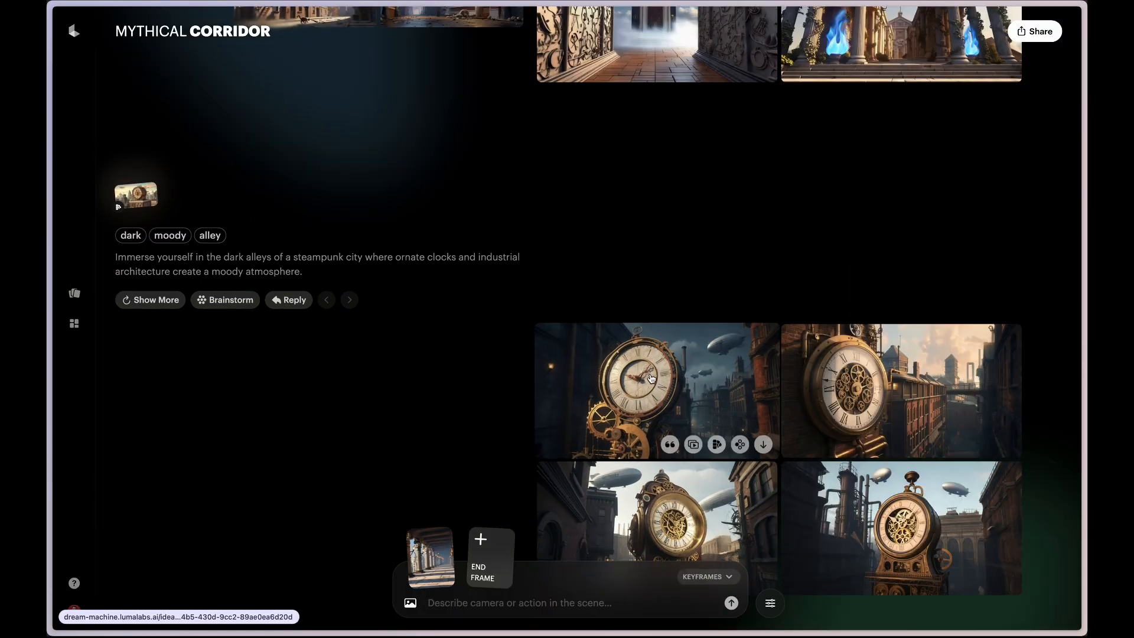
pyautogui.moveTo(565, 397); pyautogui.dragTo(486, 564)
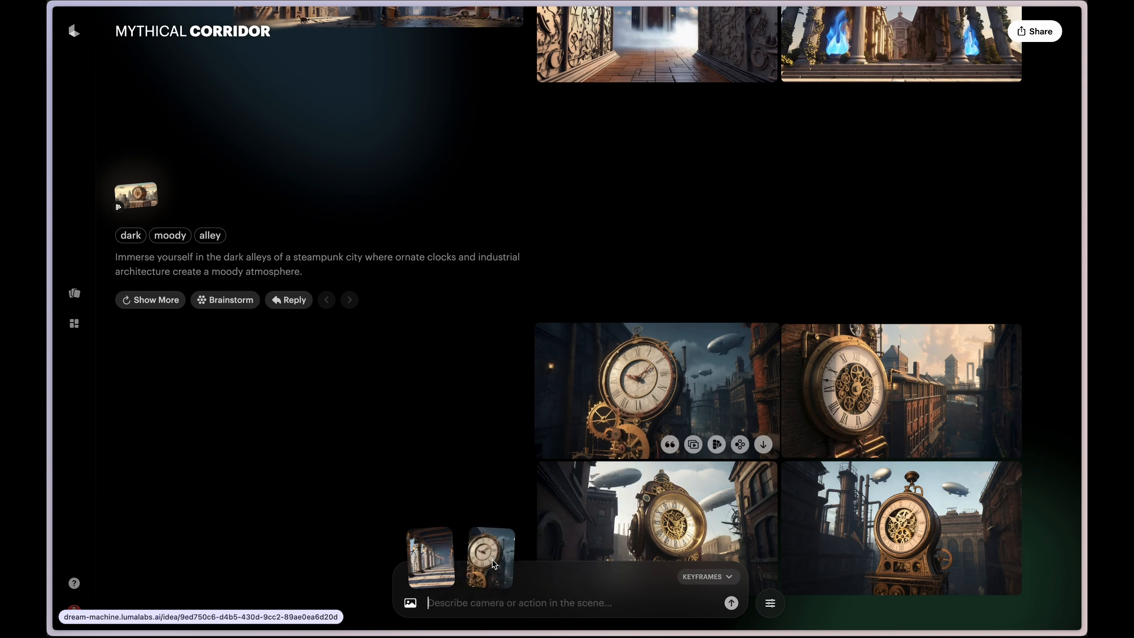
pyautogui.click(731, 603)
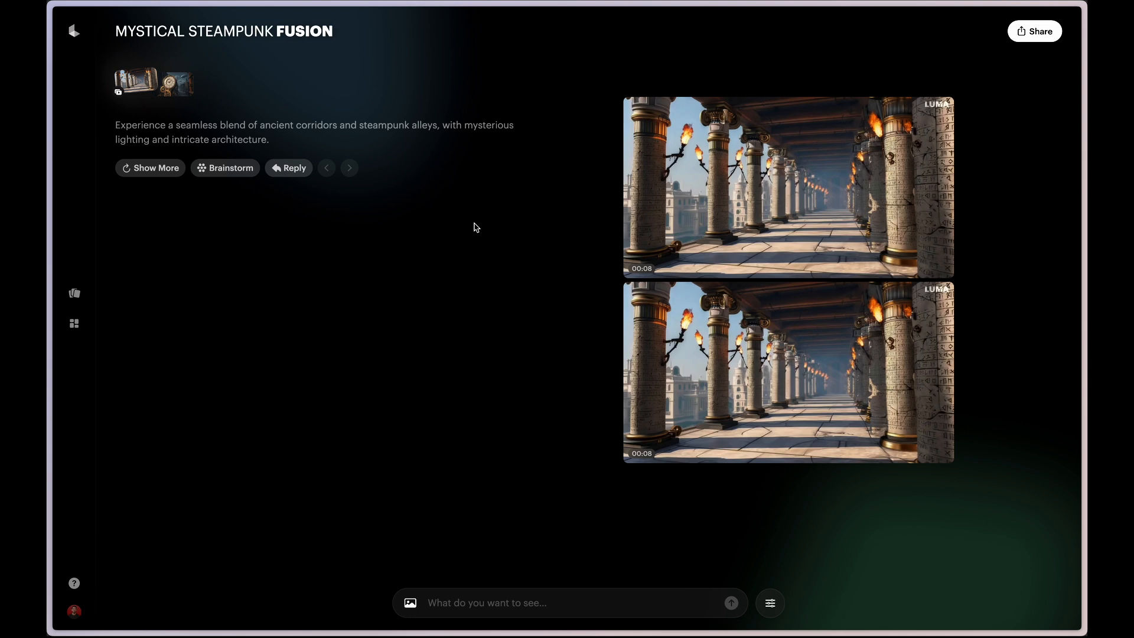
pyautogui.moveTo(686, 204)
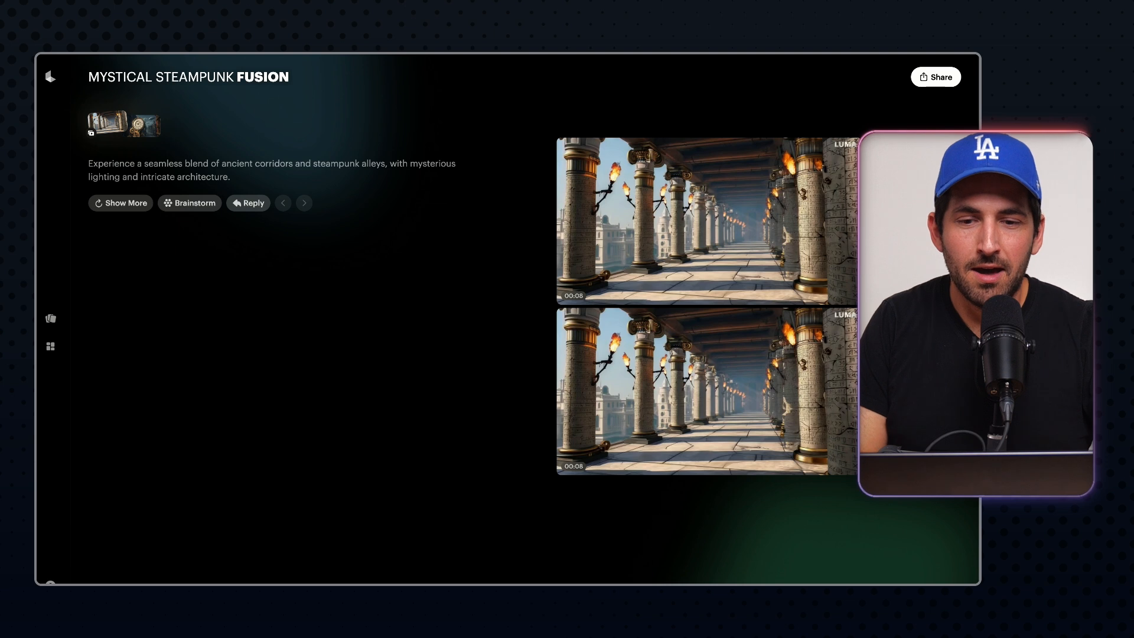
pyautogui.moveTo(706, 390)
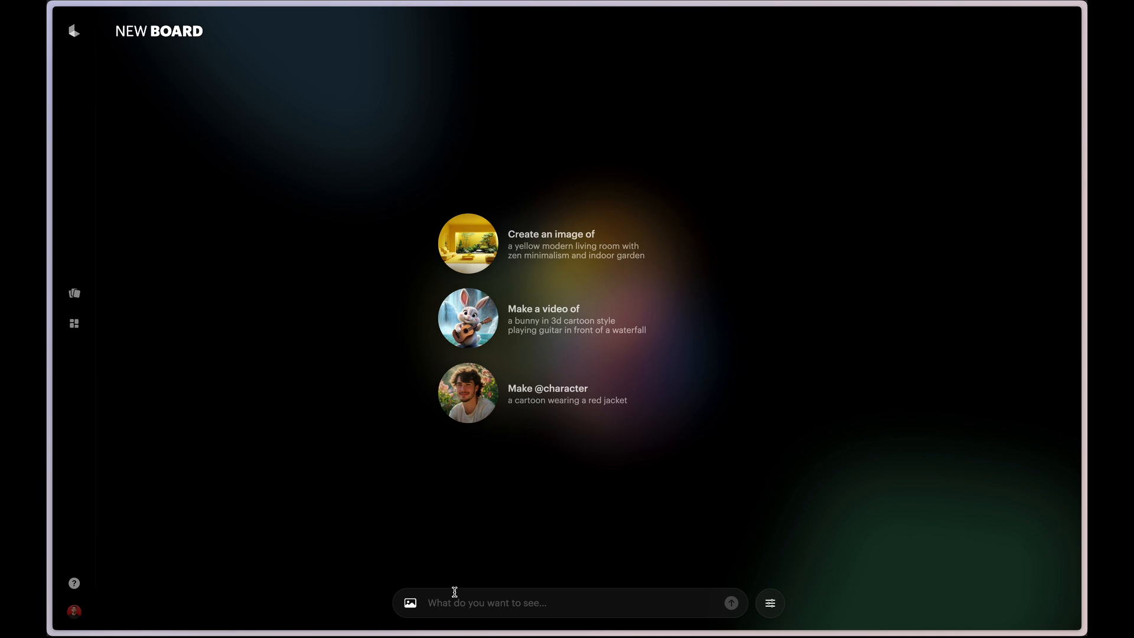
# - Add the portrait photo "JADV 15.jpg" from the JADV Pics folder as a reference image for the new board
pyautogui.click(411, 603)
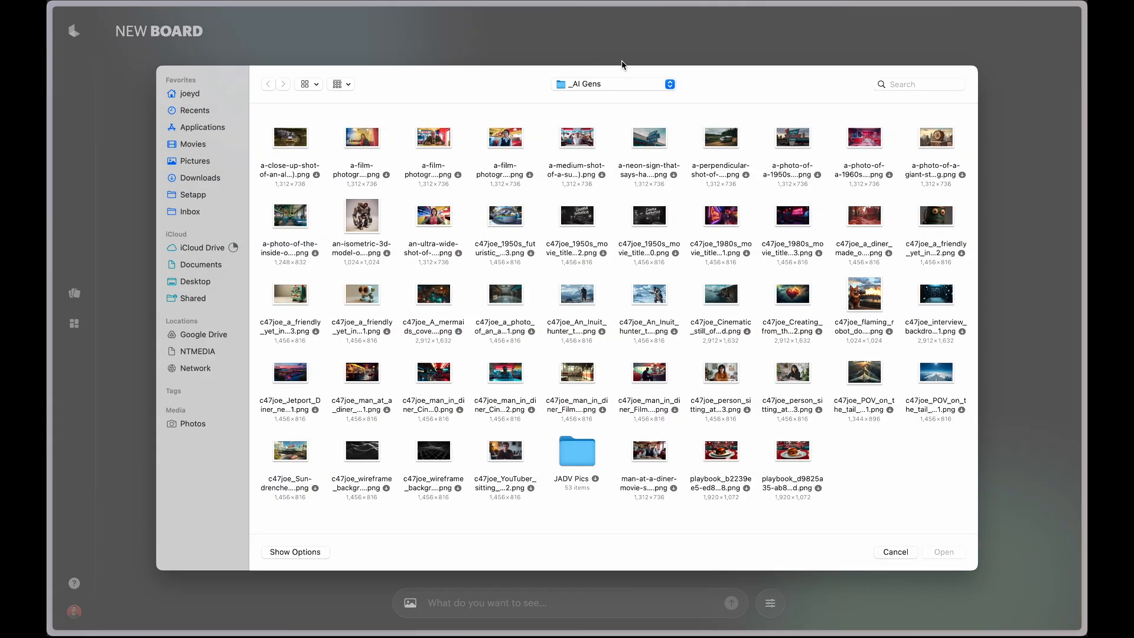
pyautogui.doubleClick(572, 444)
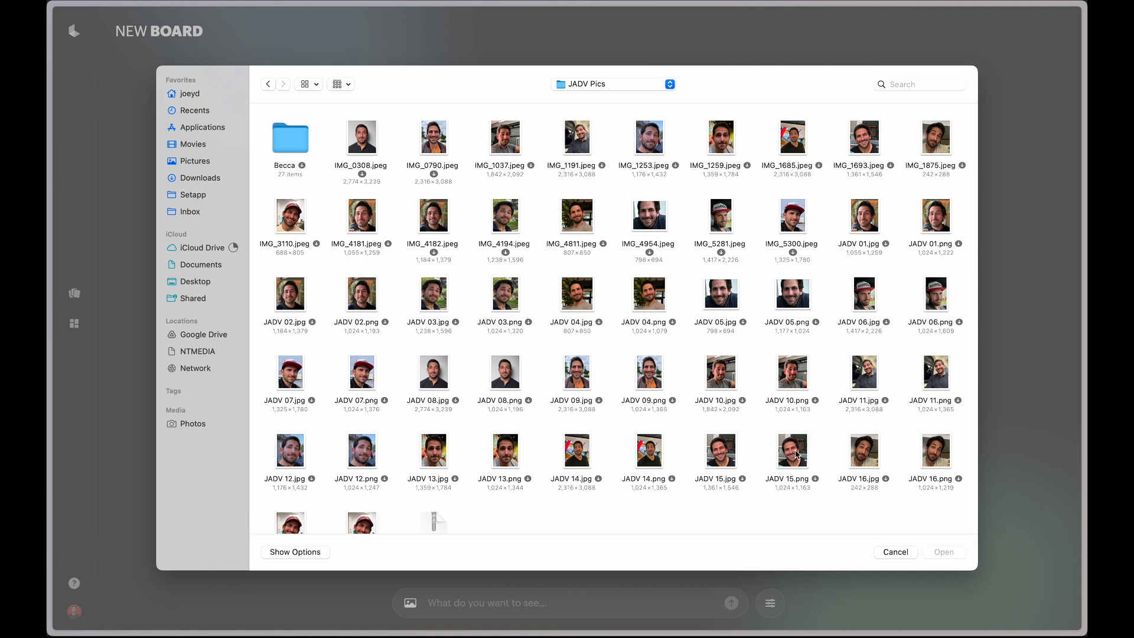
pyautogui.doubleClick(720, 449)
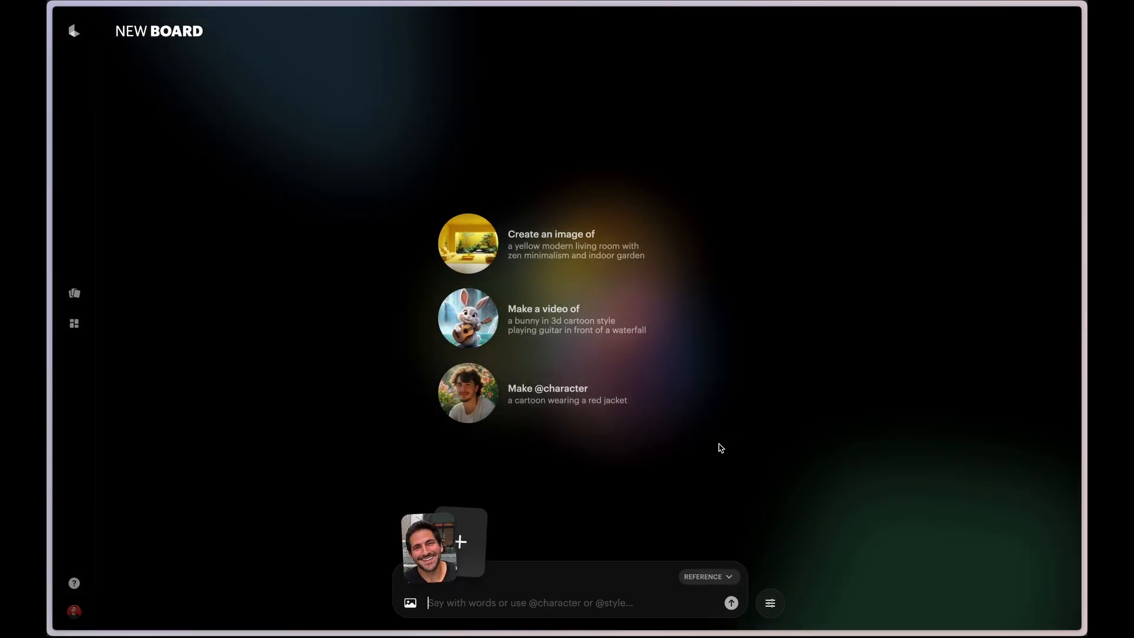
pyautogui.write('@')
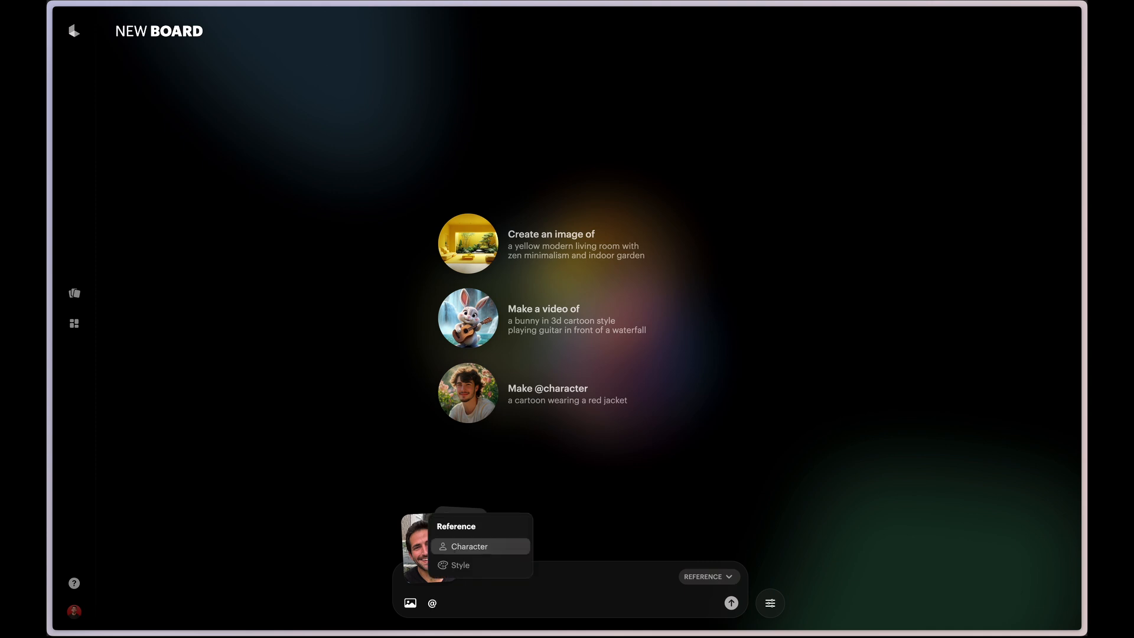
pyautogui.press('BackSpace')
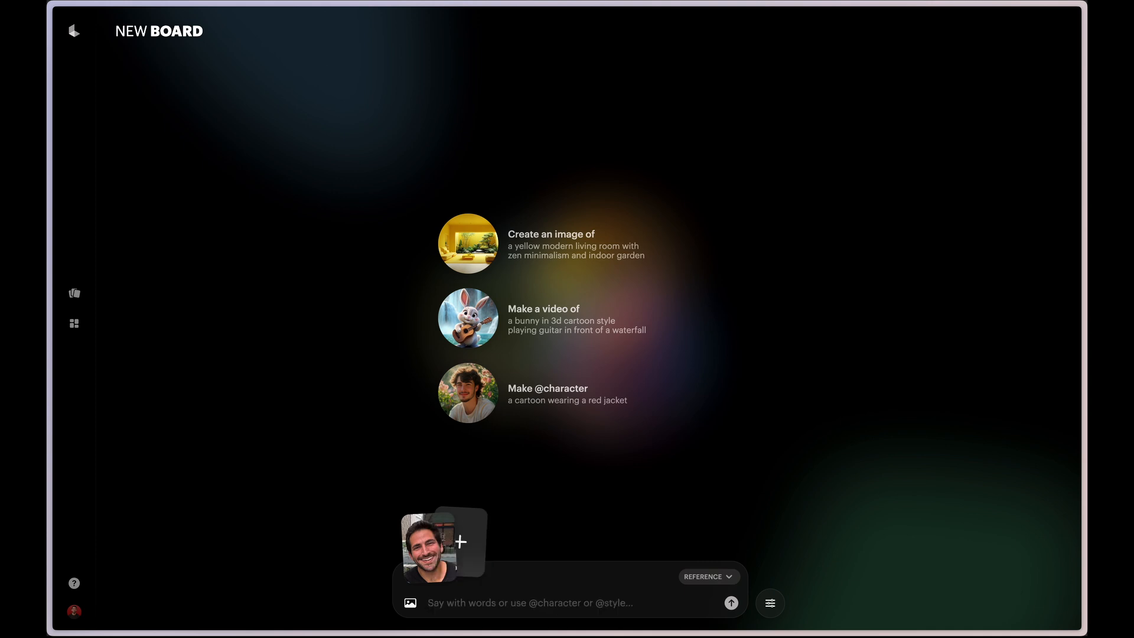
pyautogui.write('@cha')
pyautogui.press('Return')
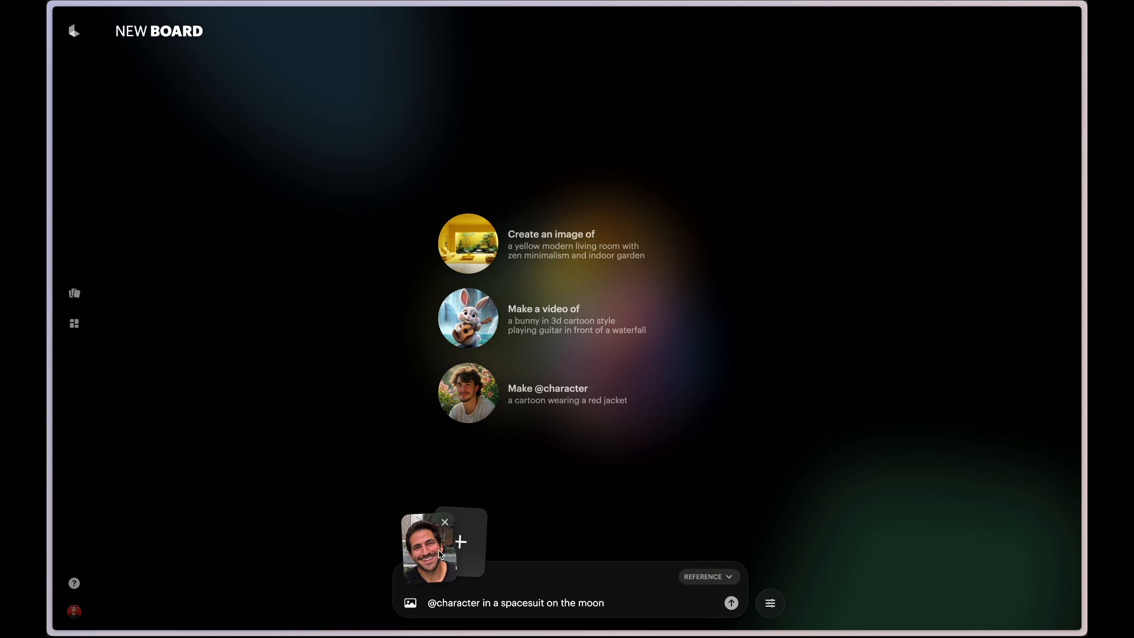
pyautogui.click(723, 577)
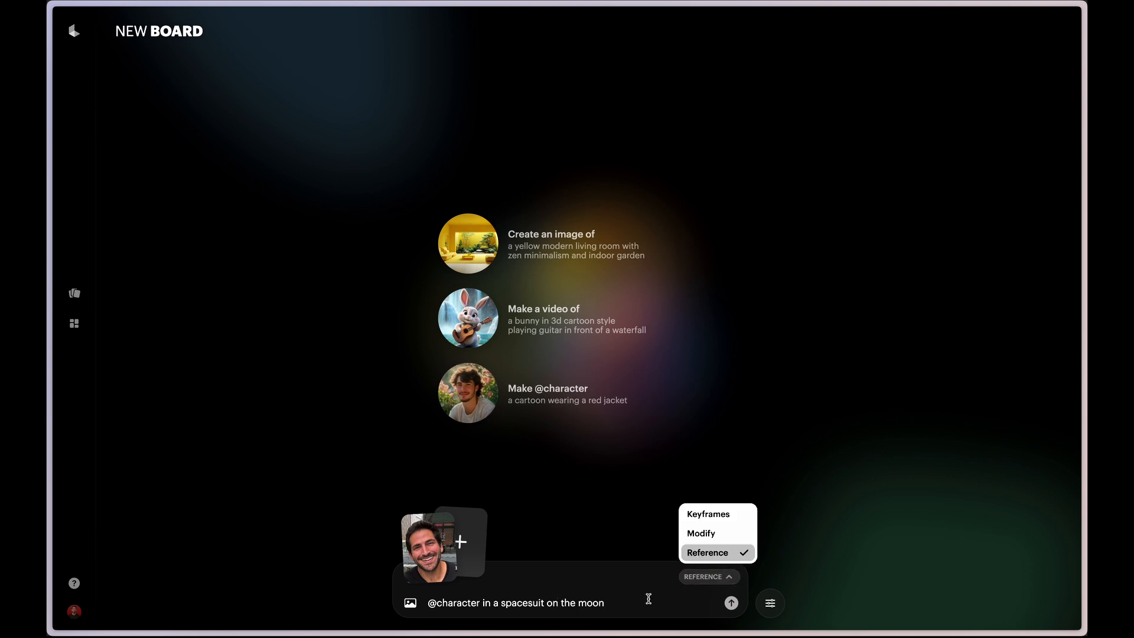
pyautogui.click(703, 577)
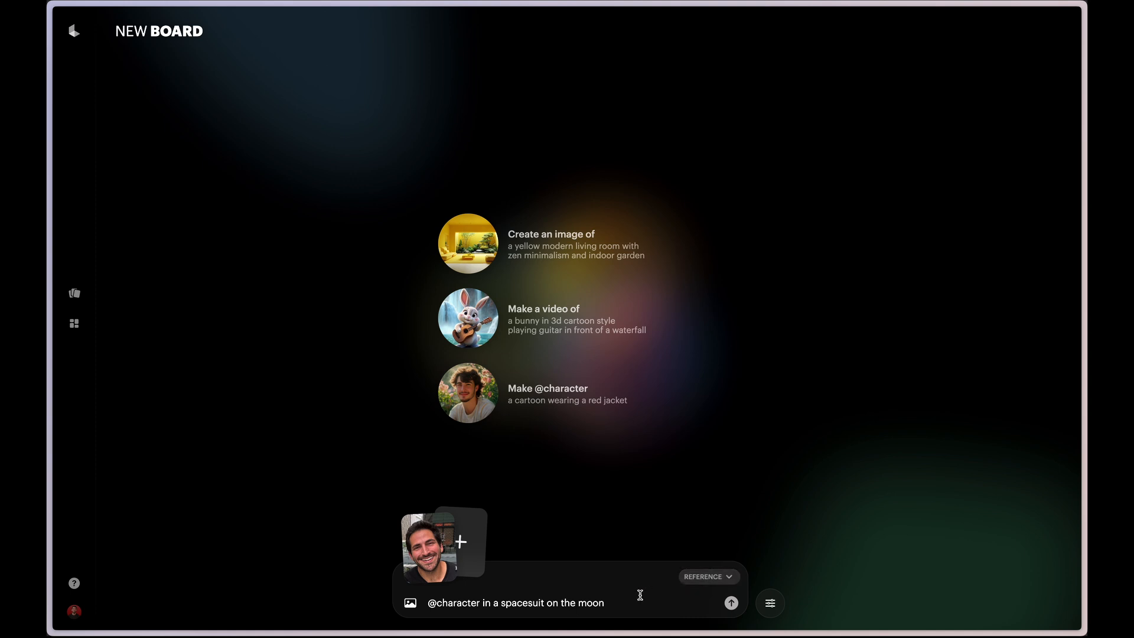
pyautogui.press('Return')
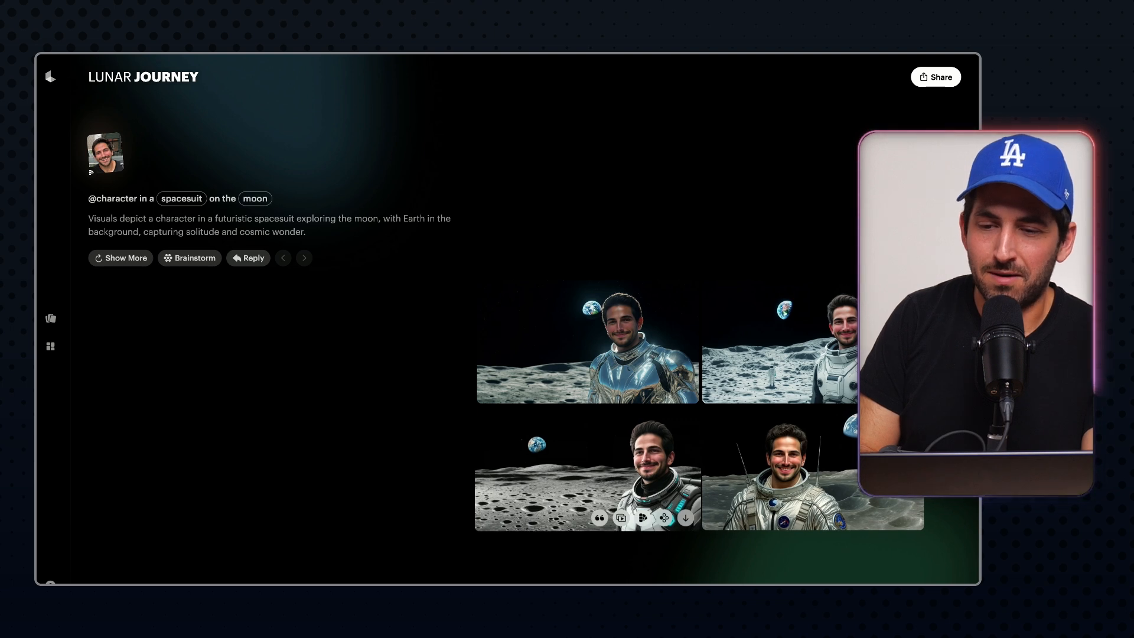
# - View the generated moon astronaut images enlarged to judge the character's likeness
pyautogui.click(584, 473)
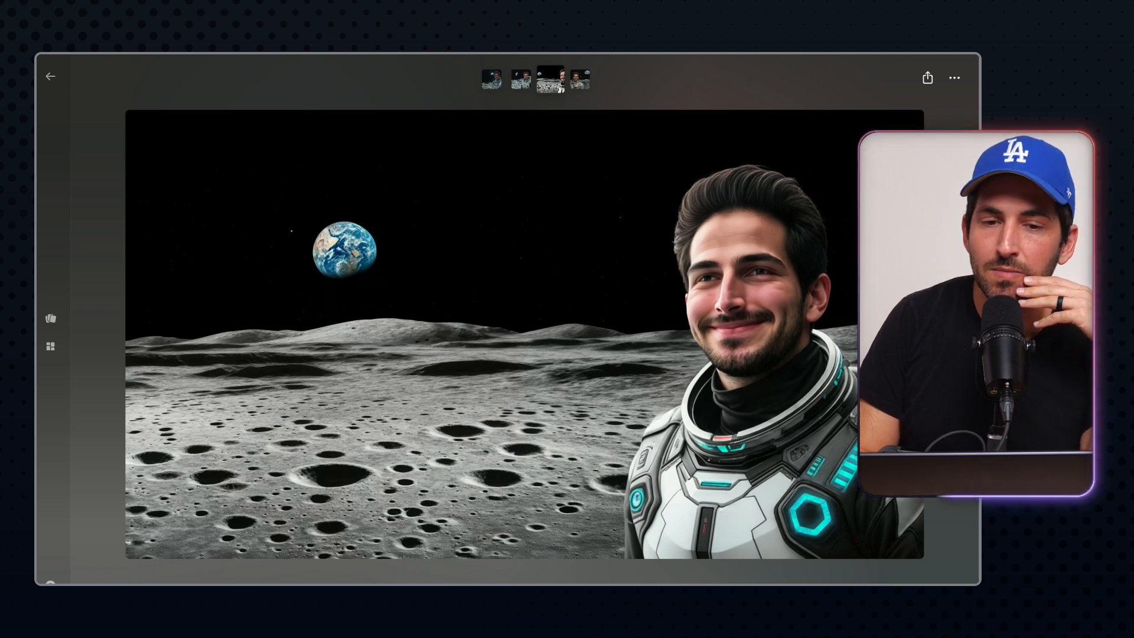
pyautogui.press('Right')
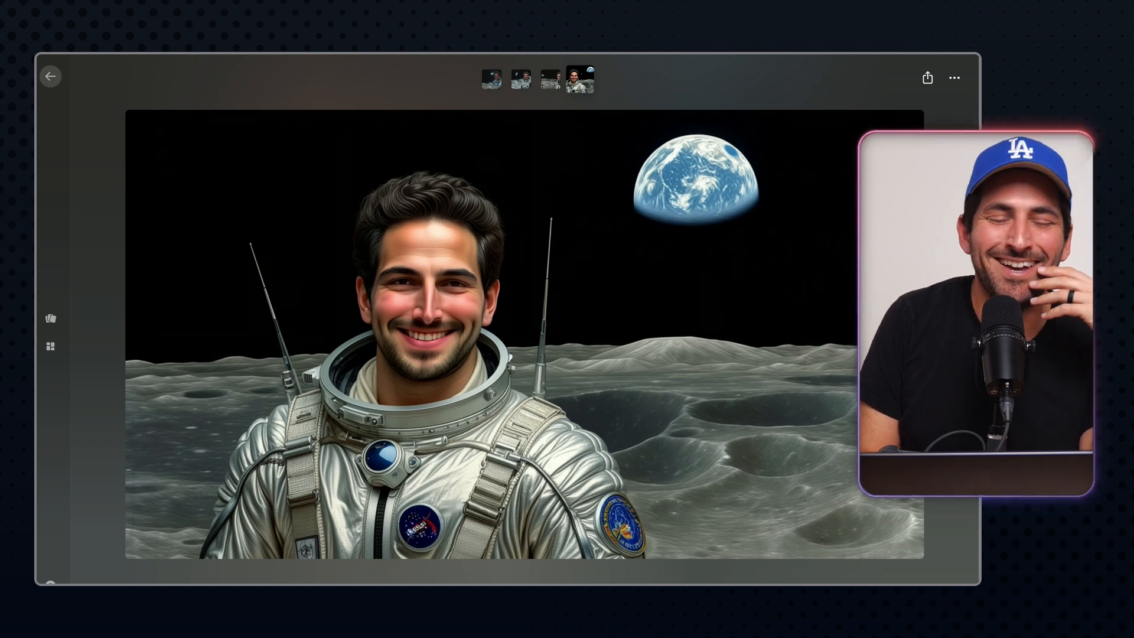
pyautogui.press('Left')
pyautogui.press('Left')
pyautogui.press('Left')
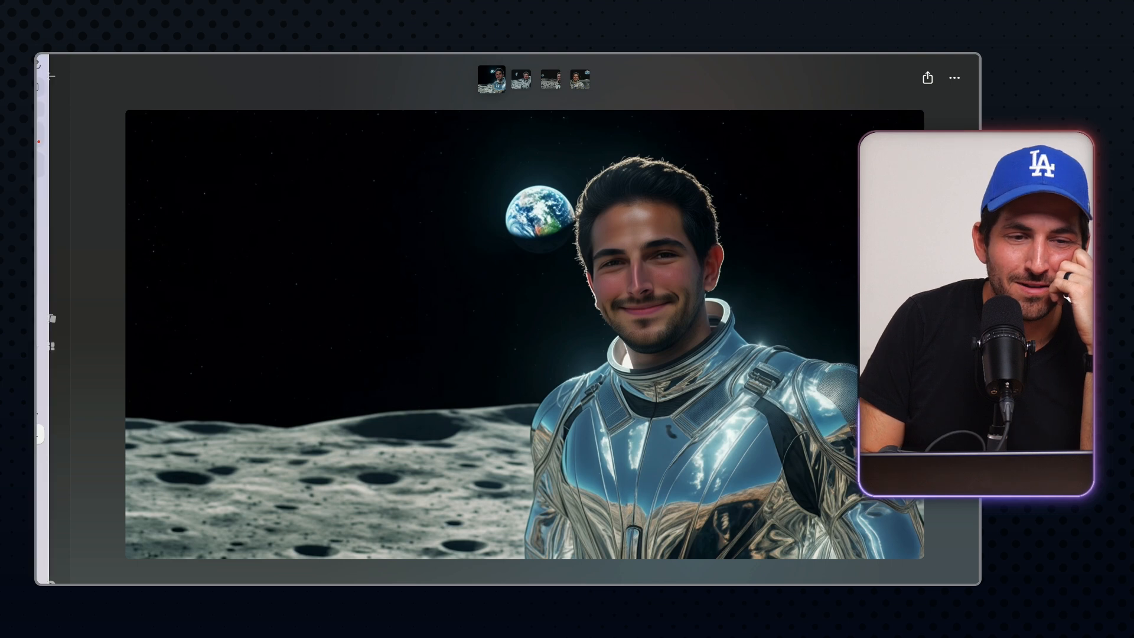
pyautogui.press('Escape')
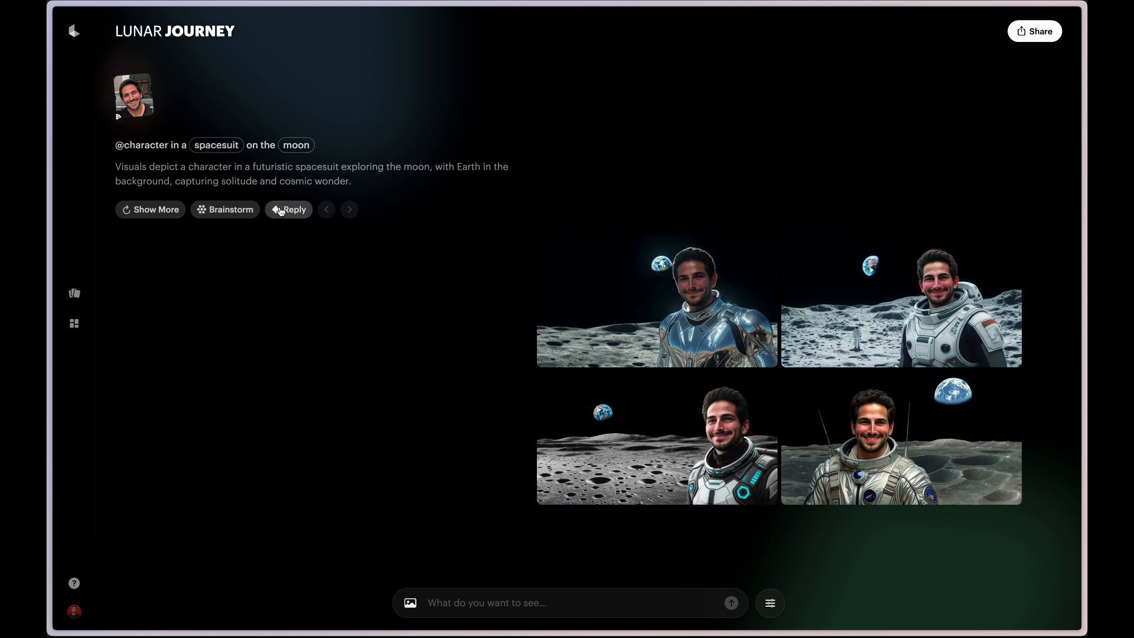
# - Generate prompt variations by swapping "moon" for "the rings of Saturn" and "spacesuit" for "ceremonial cosmic robe"
pyautogui.moveTo(289, 144)
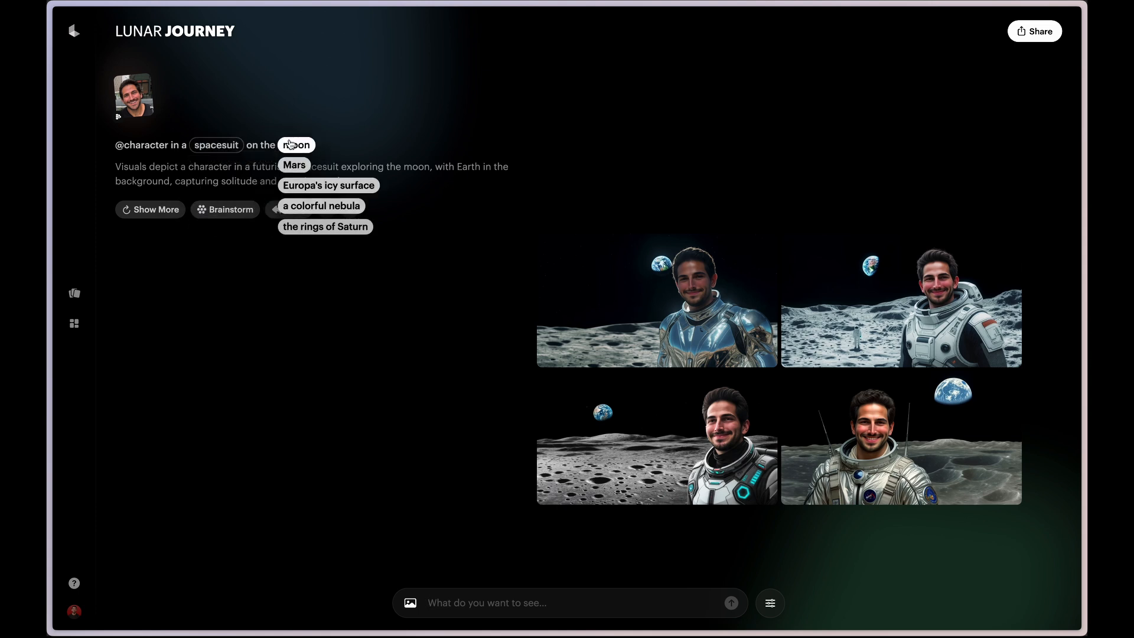
pyautogui.click(324, 226)
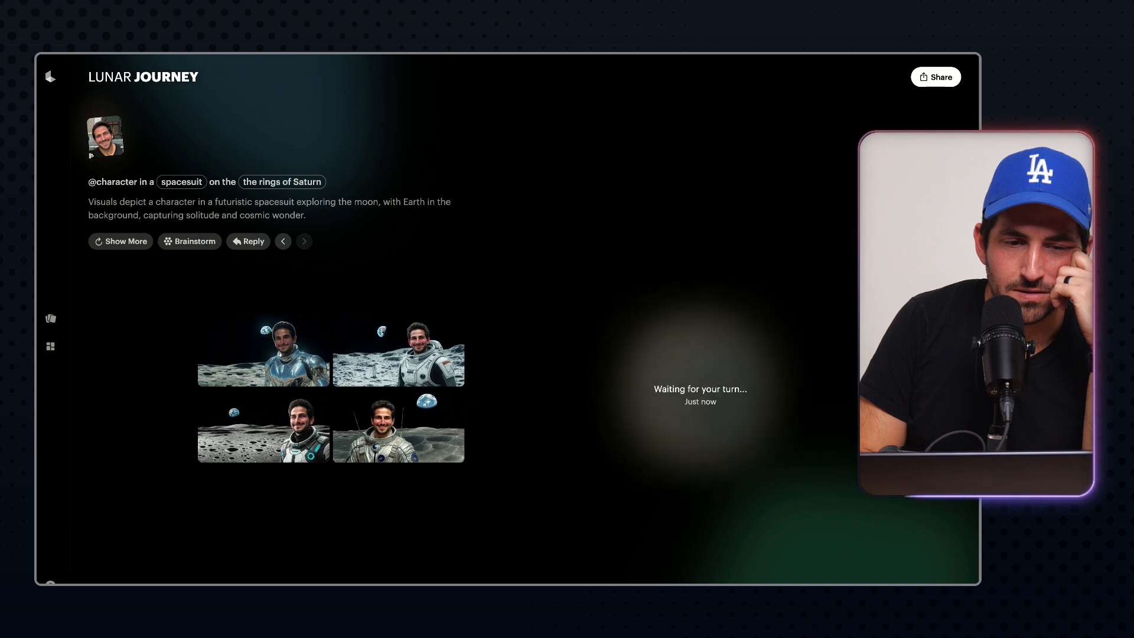
pyautogui.moveTo(181, 182)
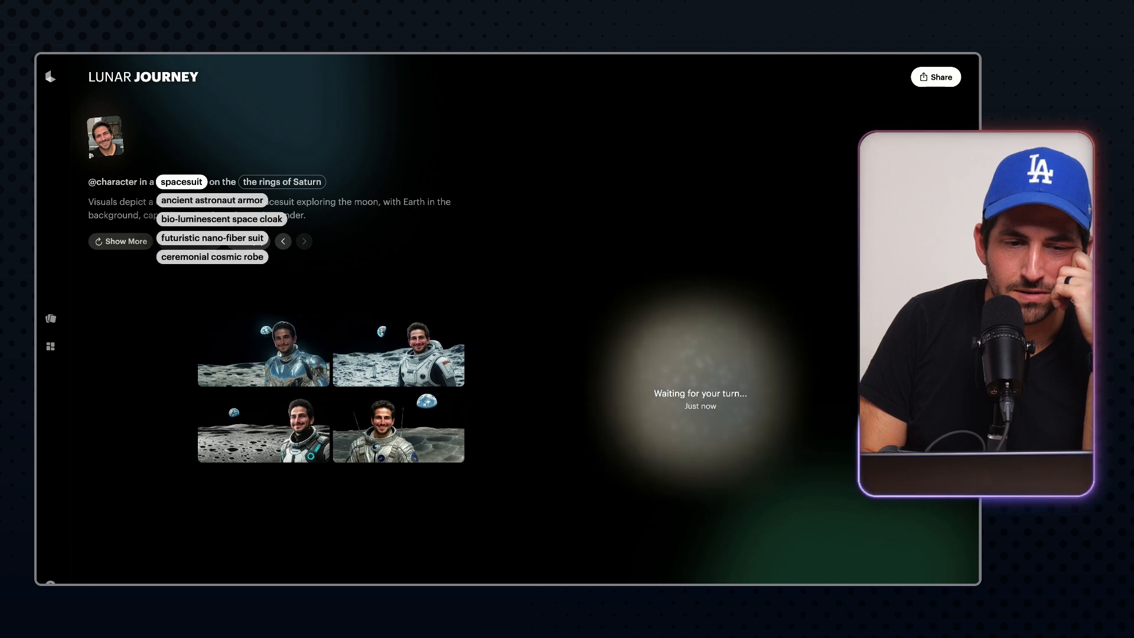
pyautogui.click(212, 256)
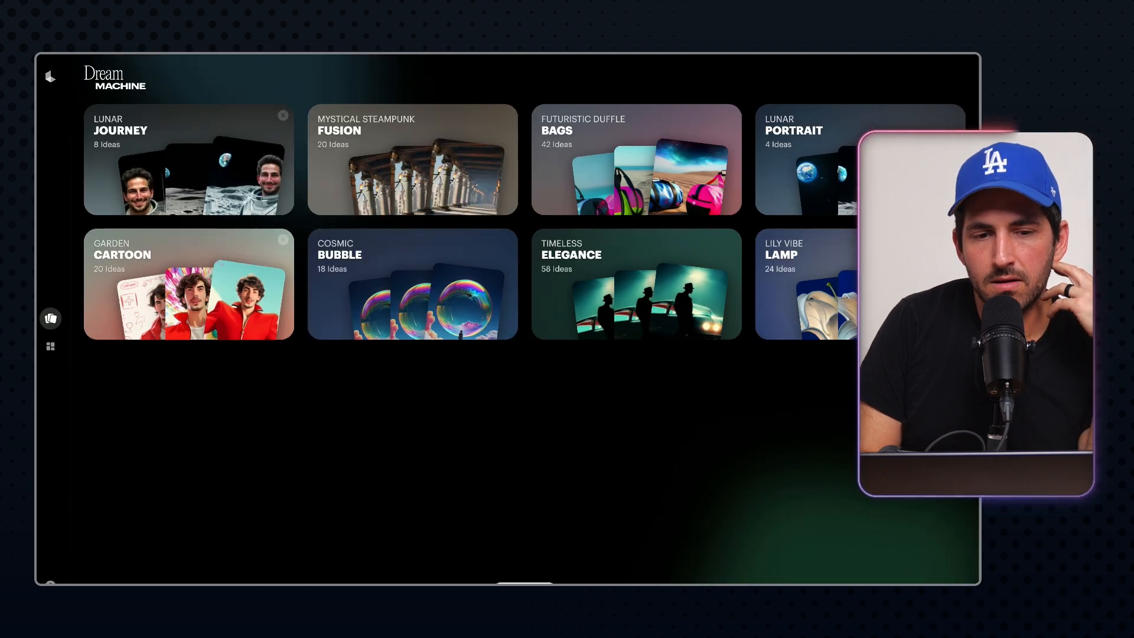
# - Reopen the Lunar Journey board and review the images generated for the swapped prompt terms
pyautogui.click(189, 159)
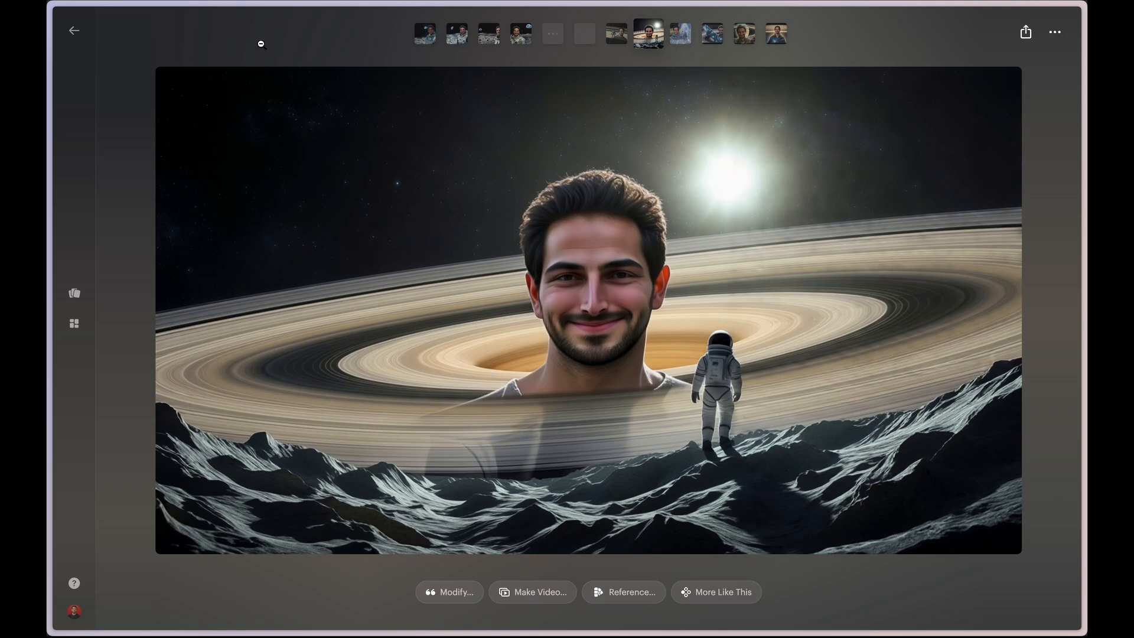
pyautogui.click(260, 45)
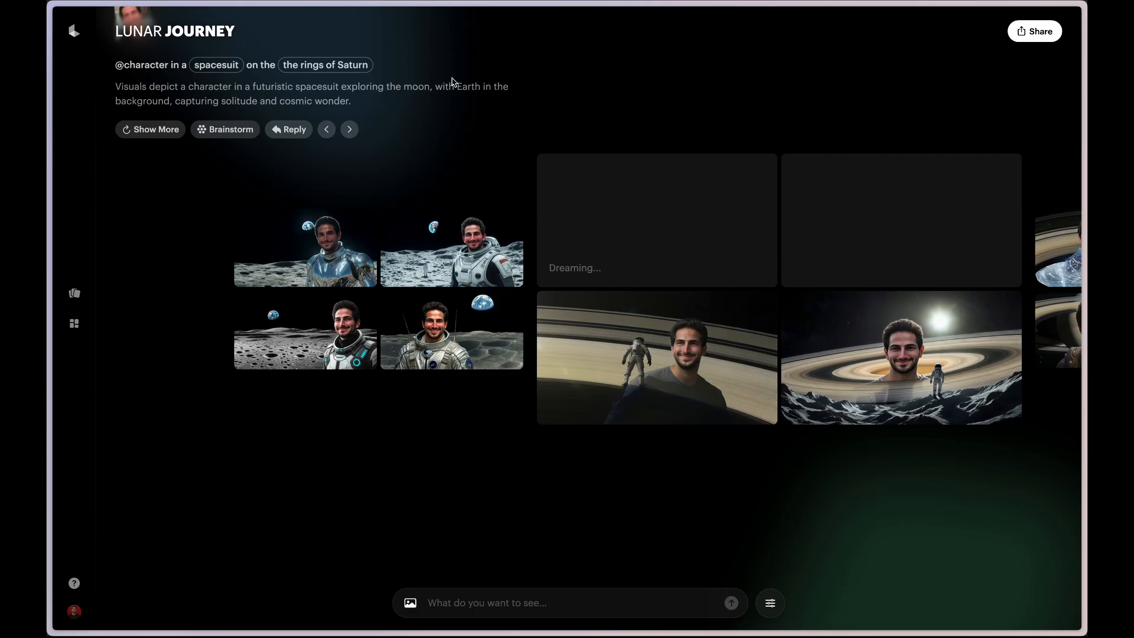
pyautogui.hscroll(3, 895, 280)
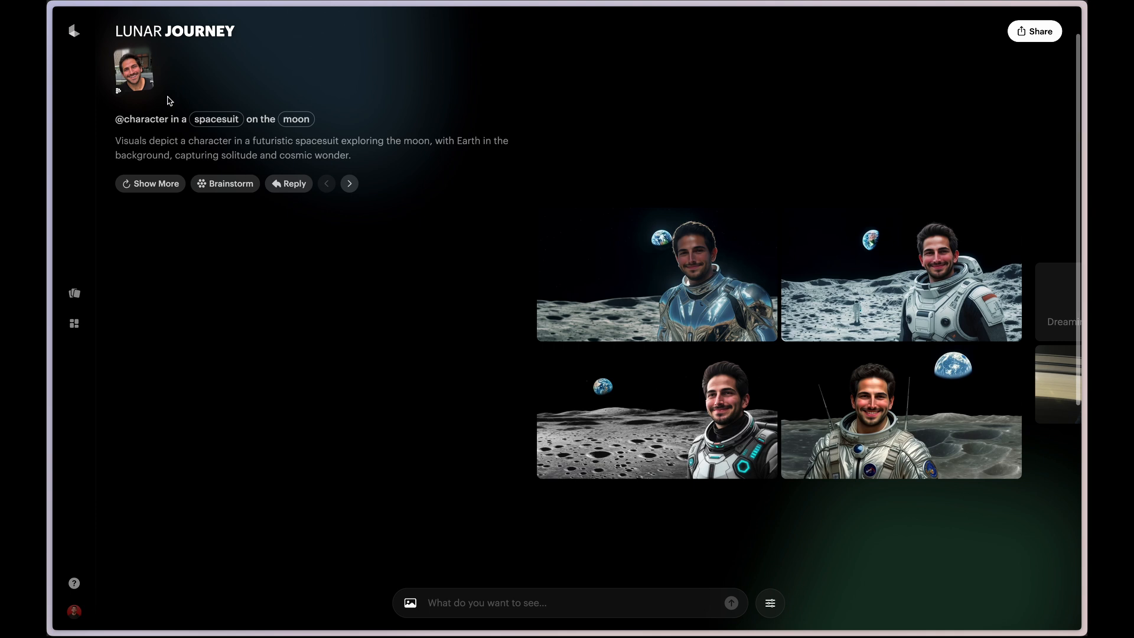
pyautogui.click(135, 70)
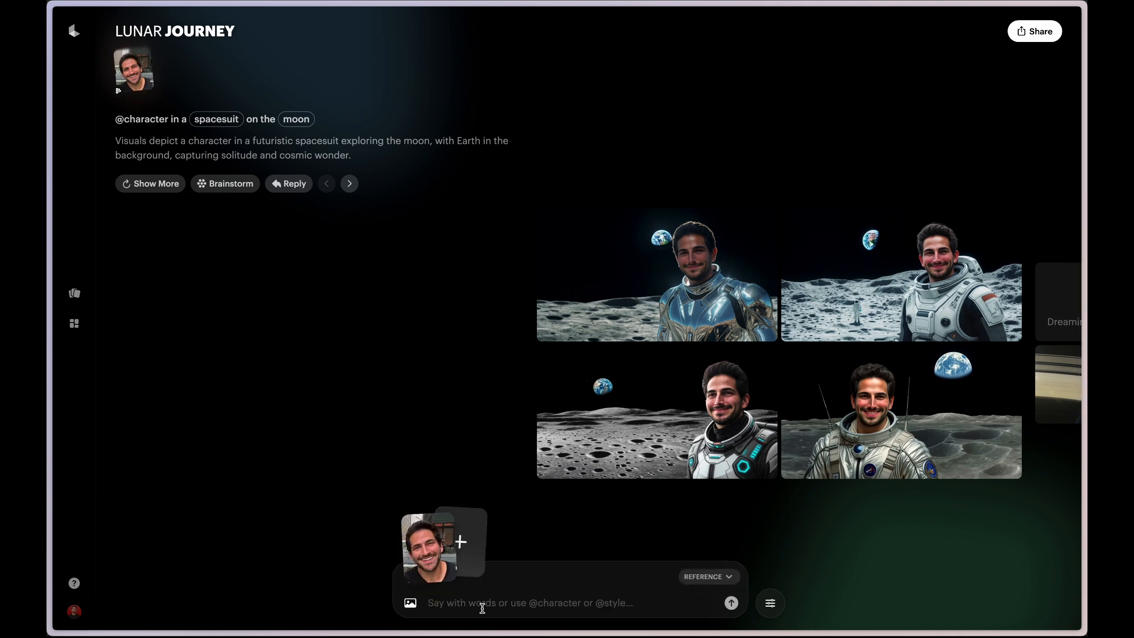
pyautogui.write('@character gladiator fighting in the coliseum')
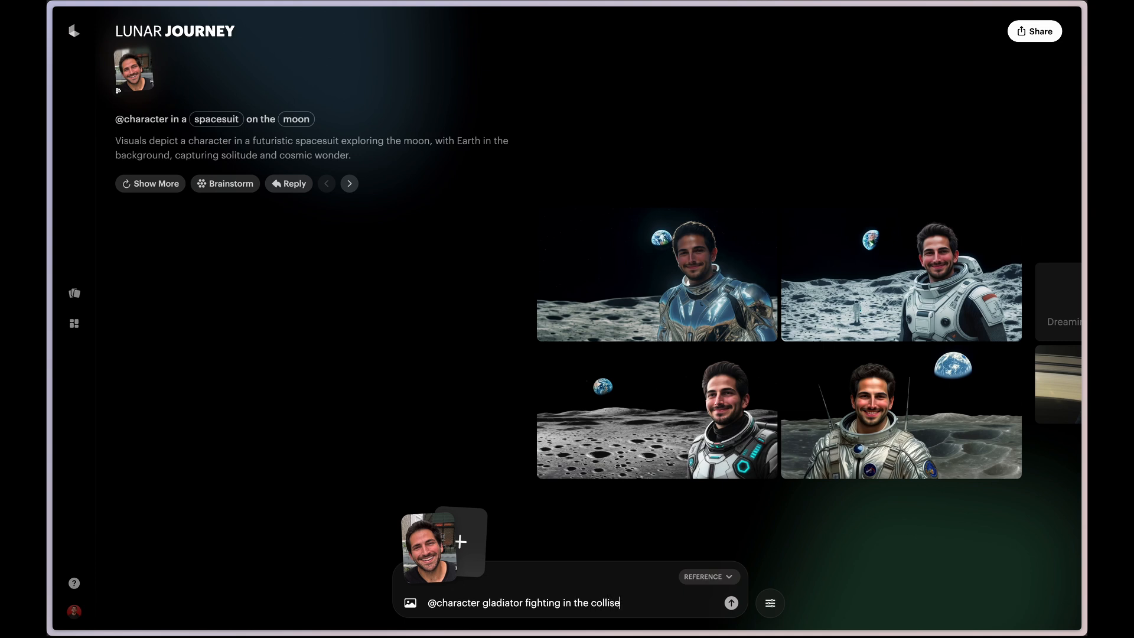
pyautogui.rightClick(603, 607)
pyautogui.click(617, 310)
pyautogui.click(729, 603)
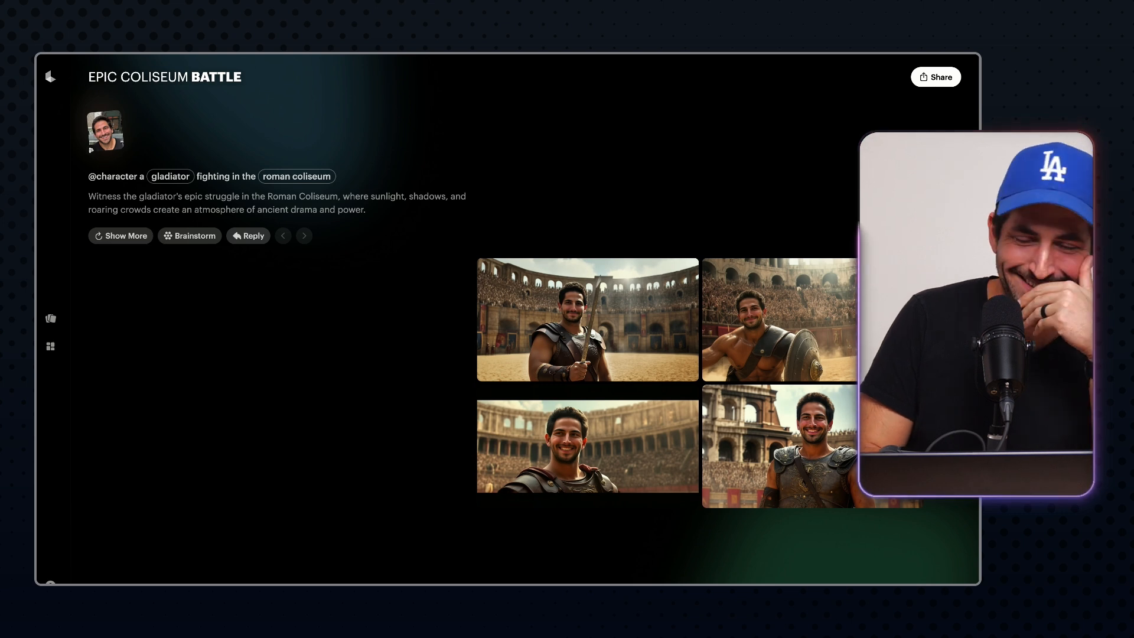
# - View the generated gladiator images enlarged, including the ones with the shield and the raised sword
pyautogui.click(779, 319)
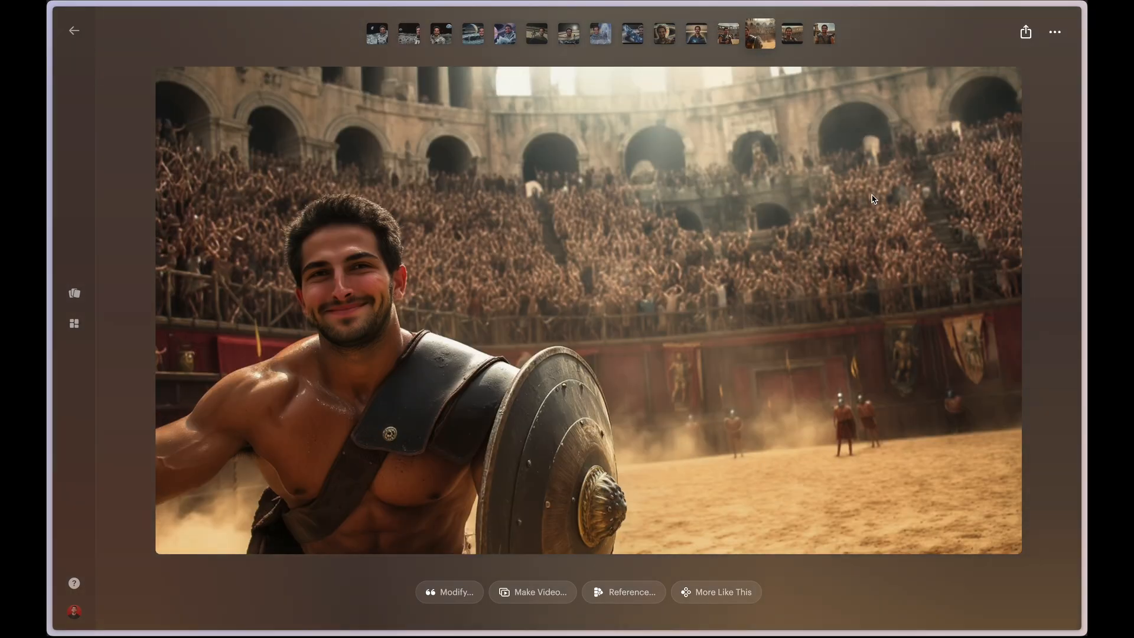
pyautogui.press('Right')
pyautogui.press('Right')
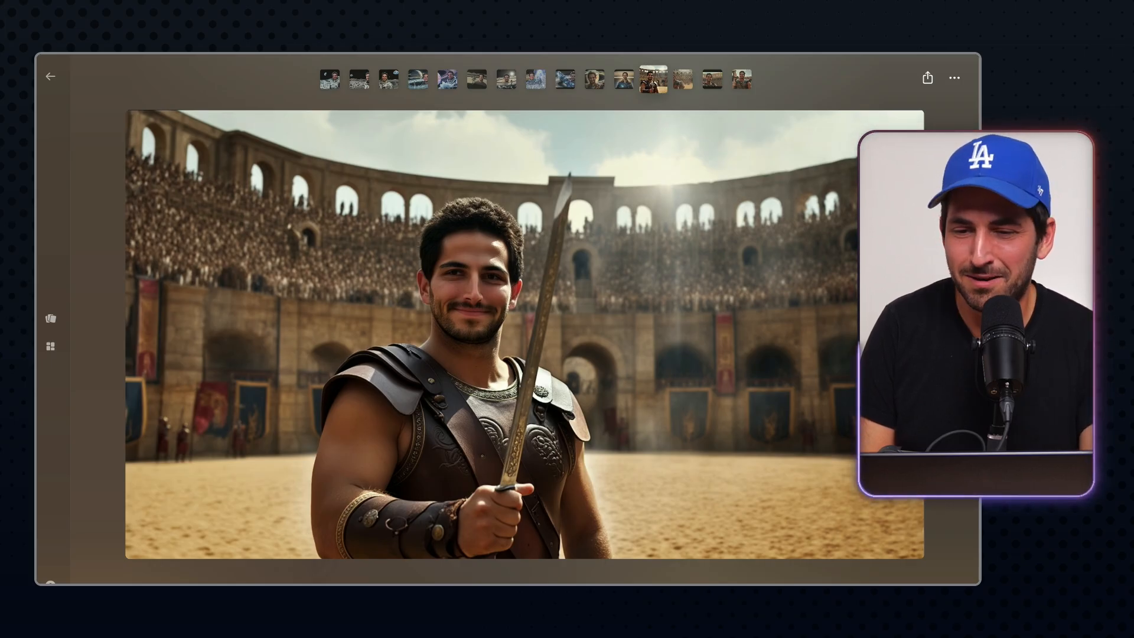
pyautogui.press('Escape')
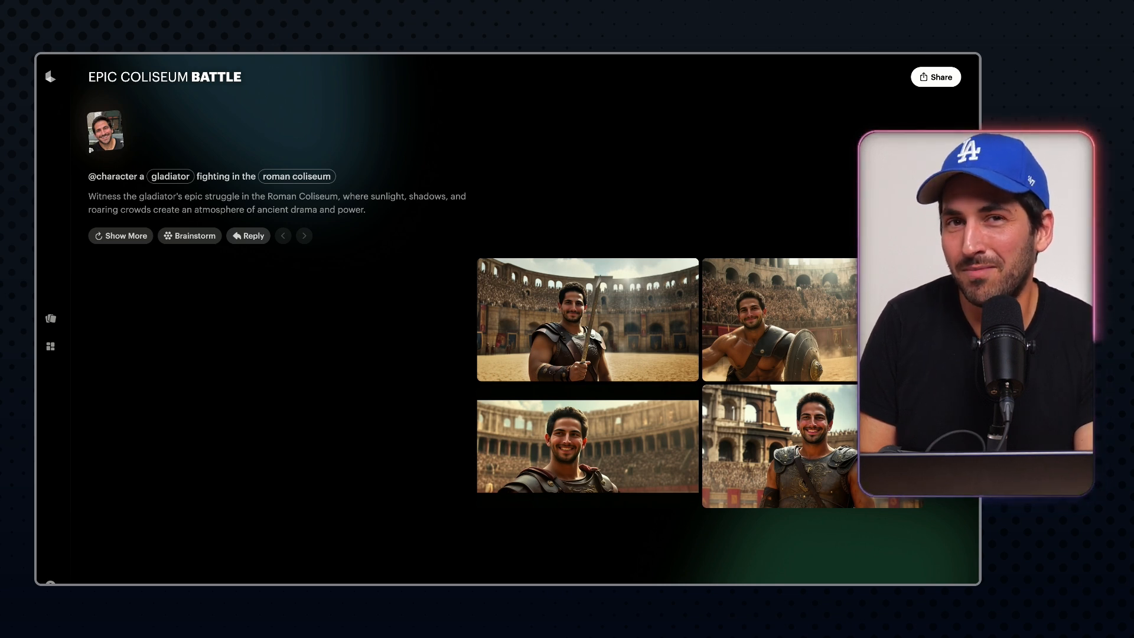
pyautogui.moveTo(587, 319)
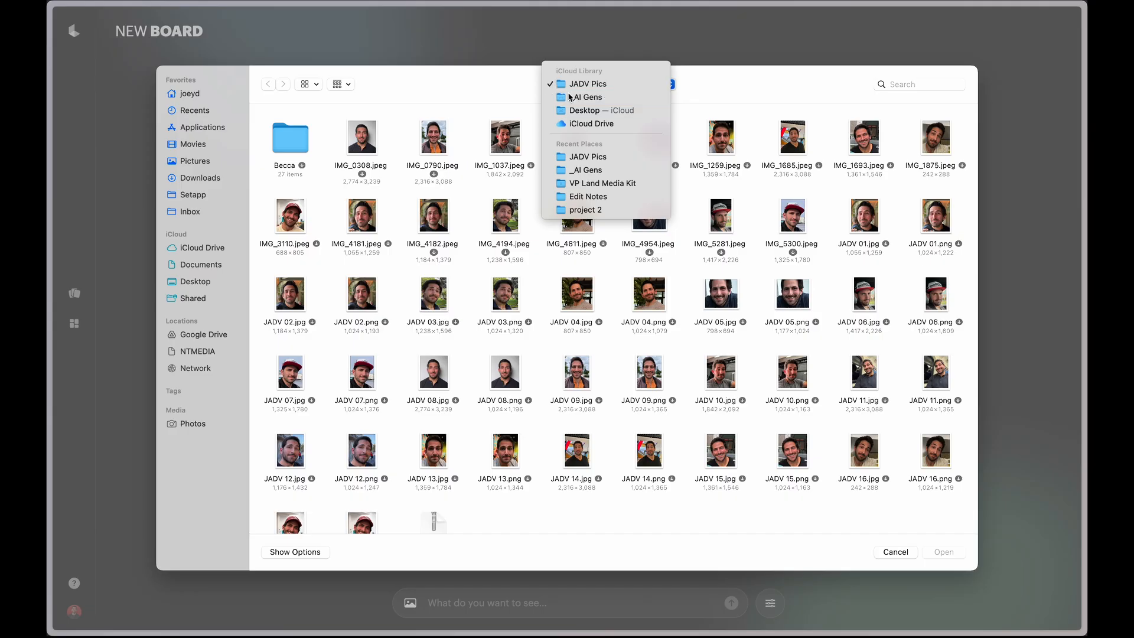
# - Add the three "a-film-photogr..." diner images and the "a-medium-shot-of-a-su..." image from the _AI Gens folder as references and generate from them
pyautogui.click(568, 96)
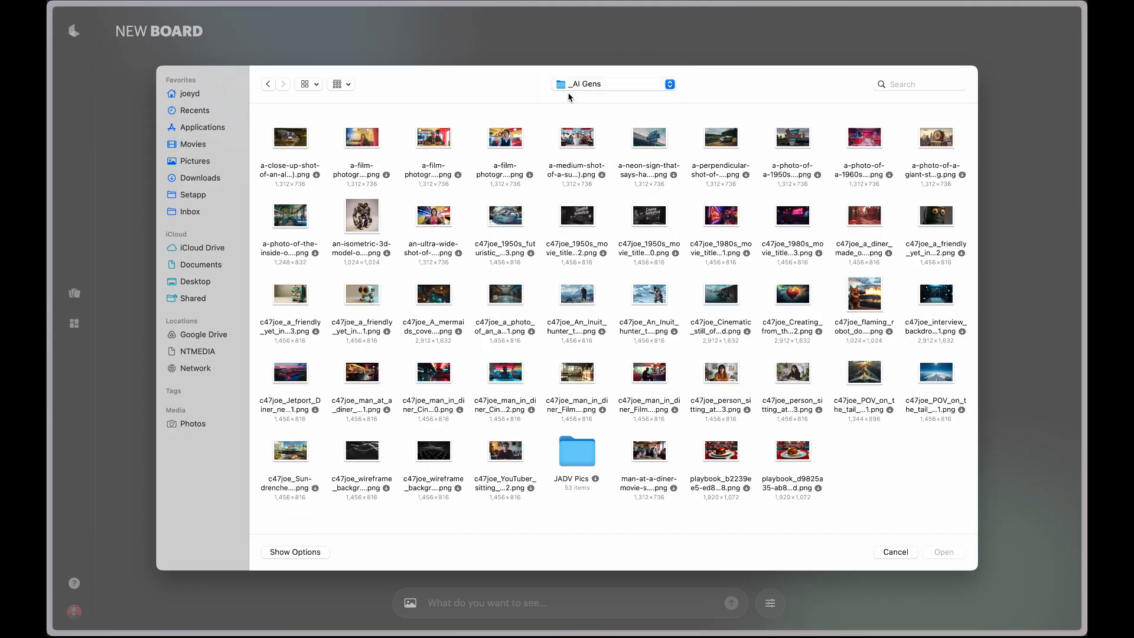
pyautogui.click(368, 142)
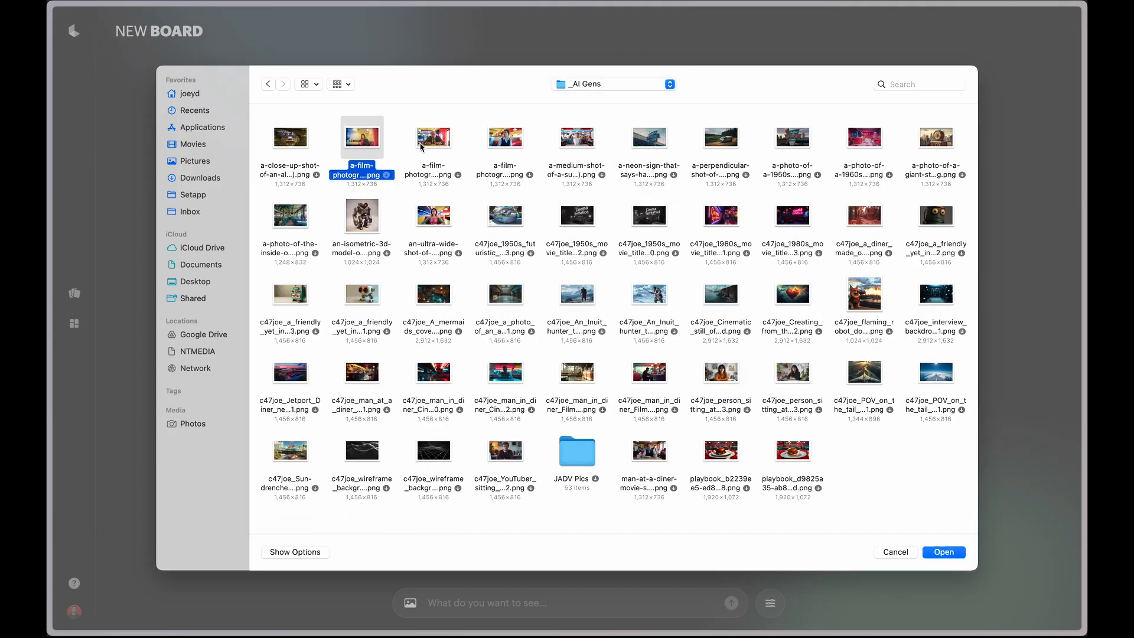
pyautogui.keyDown('super'); pyautogui.click(580, 140); pyautogui.keyUp('super')
pyautogui.keyDown('super'); pyautogui.click(502, 144); pyautogui.keyUp('super')
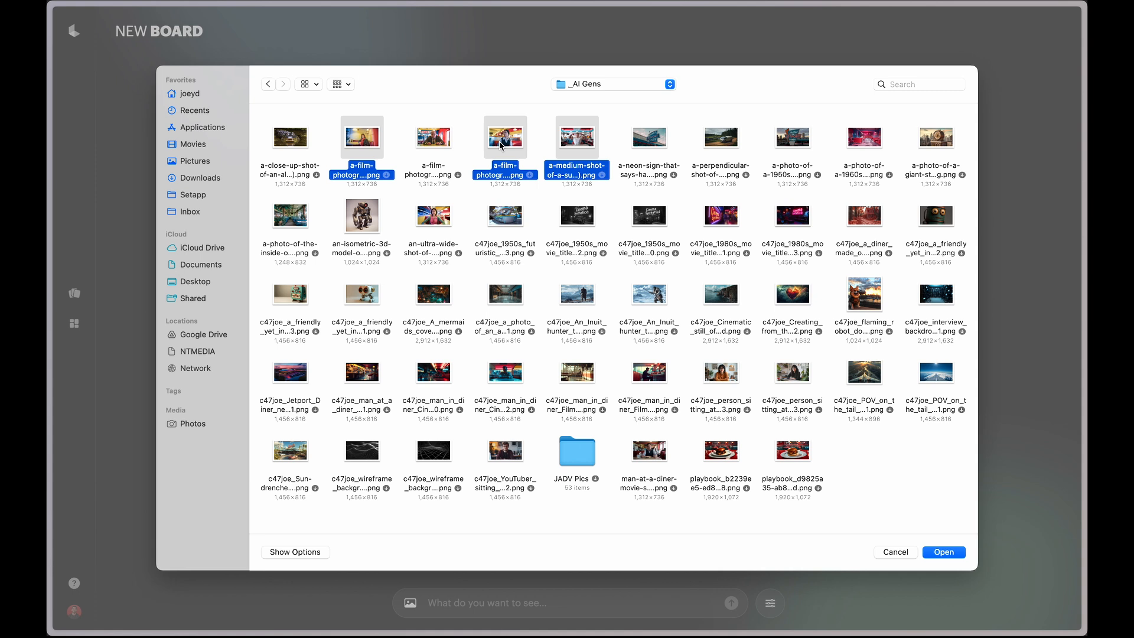
pyautogui.keyDown('super'); pyautogui.click(431, 146); pyautogui.keyUp('super')
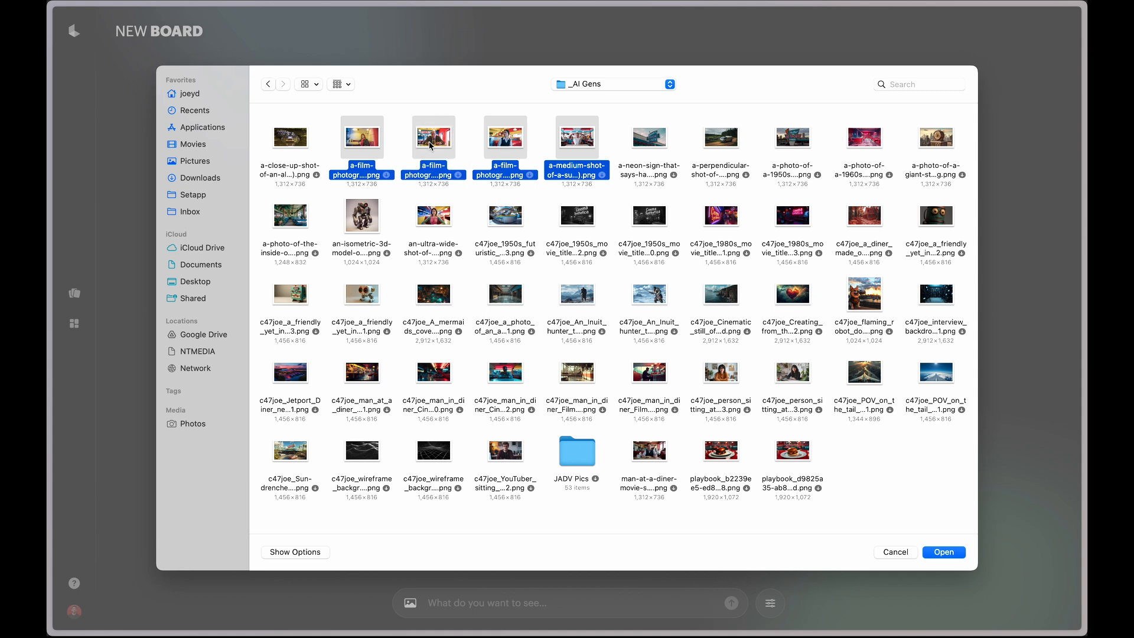
pyautogui.press('Return')
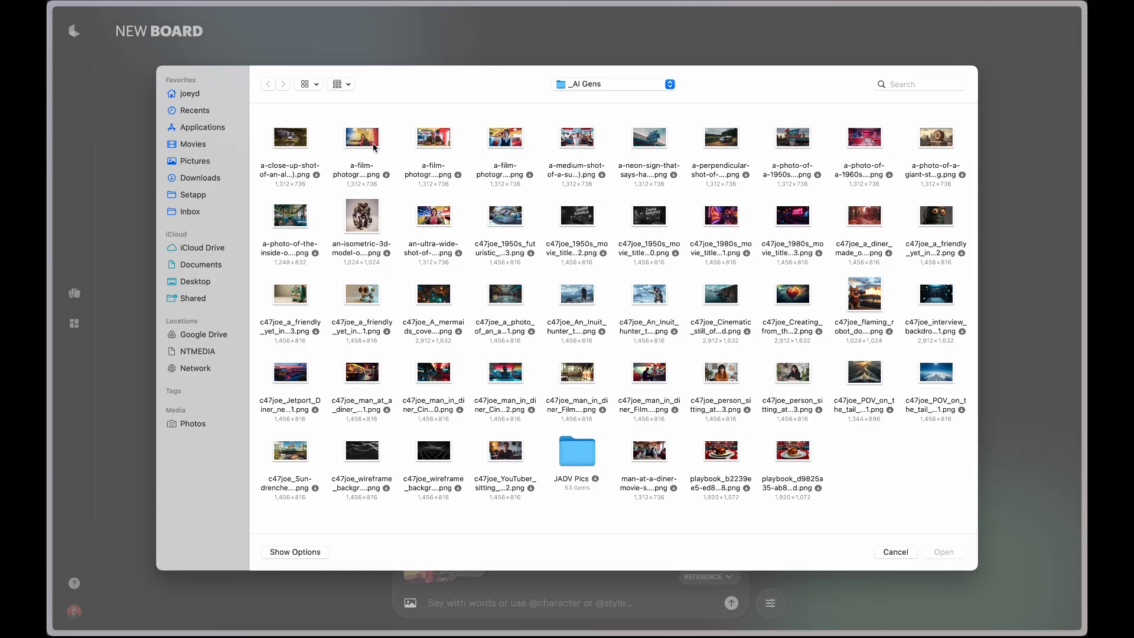
pyautogui.click(441, 142)
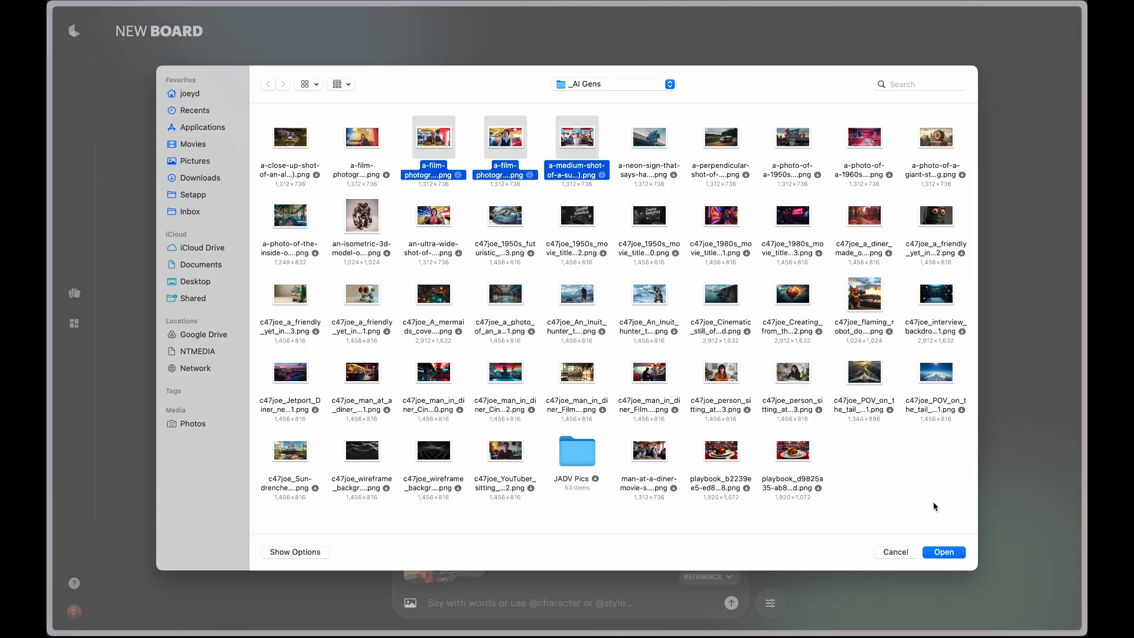
pyautogui.click(943, 552)
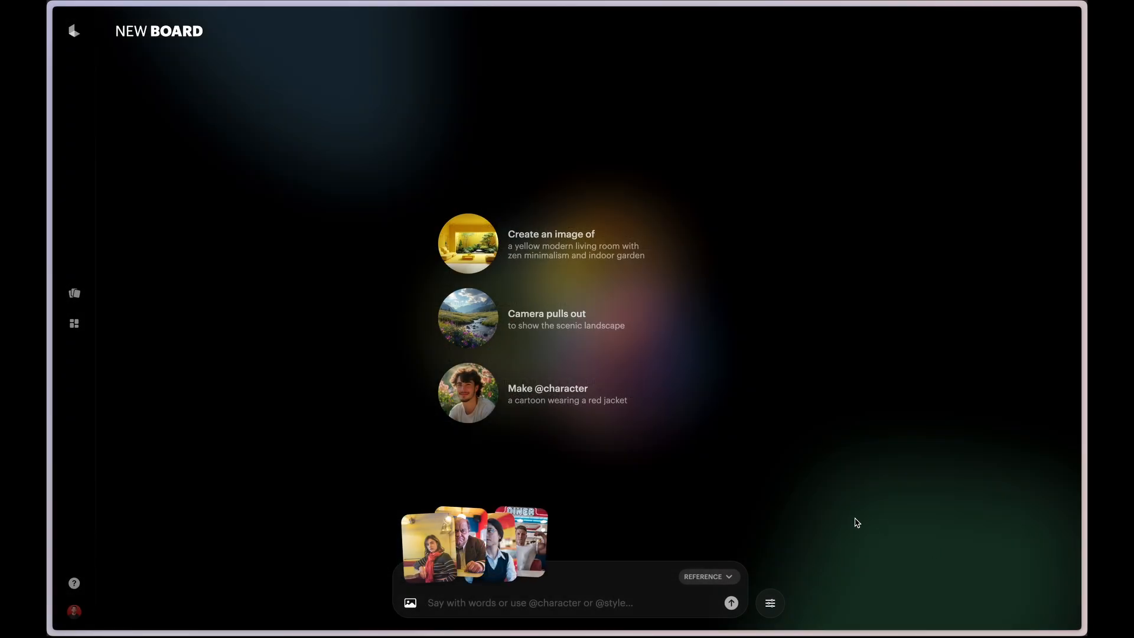
pyautogui.click(730, 603)
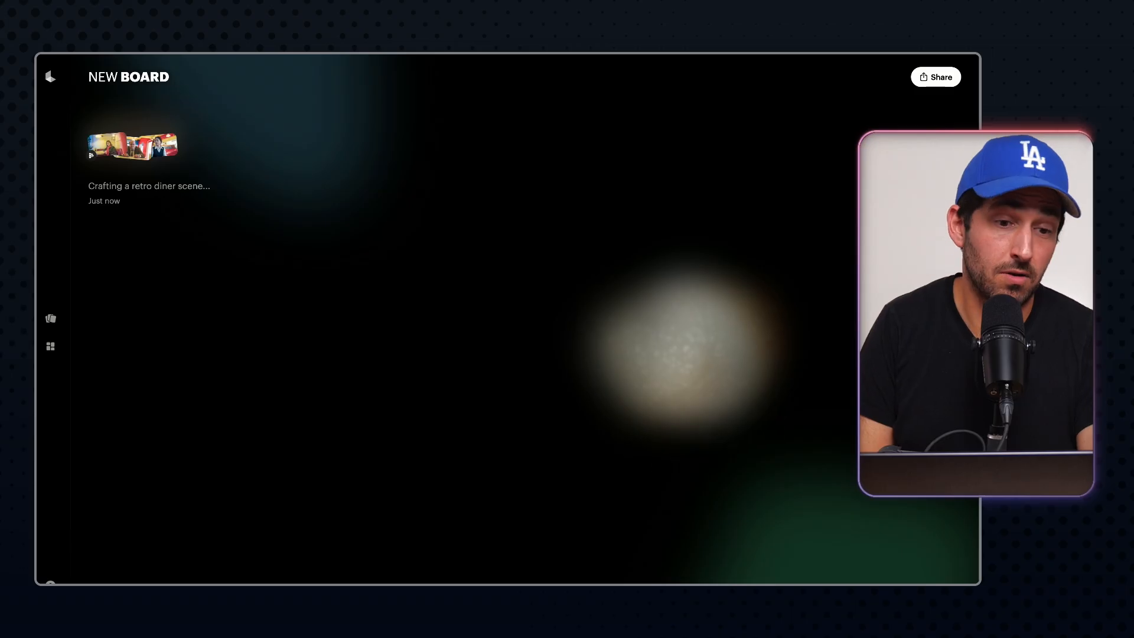
# - Brainstorm ideas from the retro diner images and generate a scene from the golden hour lighting suggestion
pyautogui.tripleClick(149, 185)
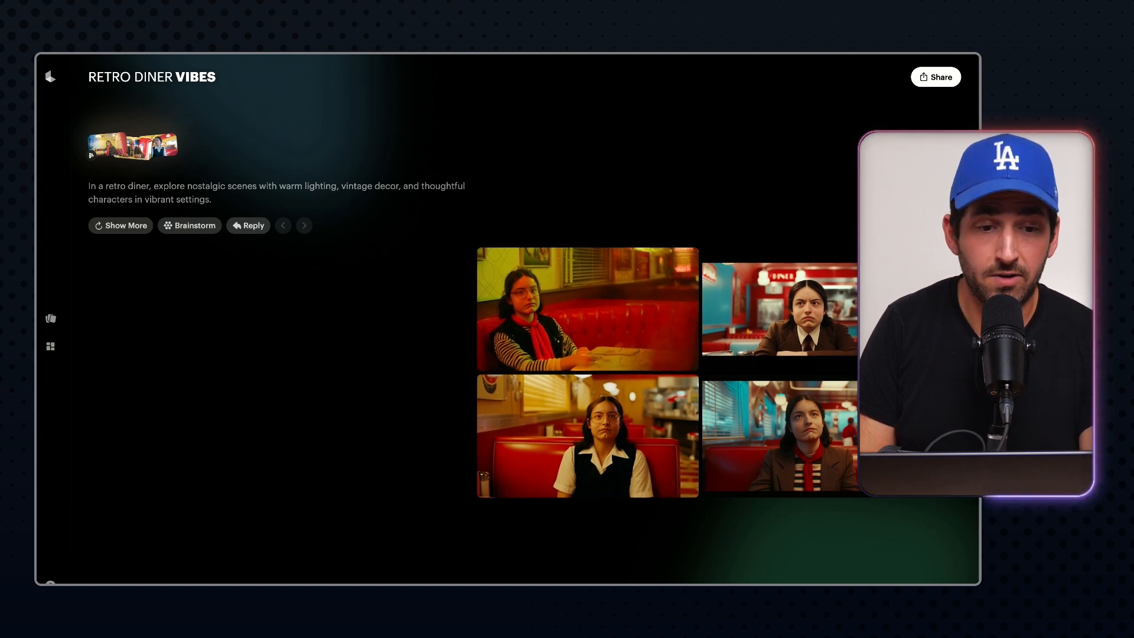
pyautogui.click(189, 225)
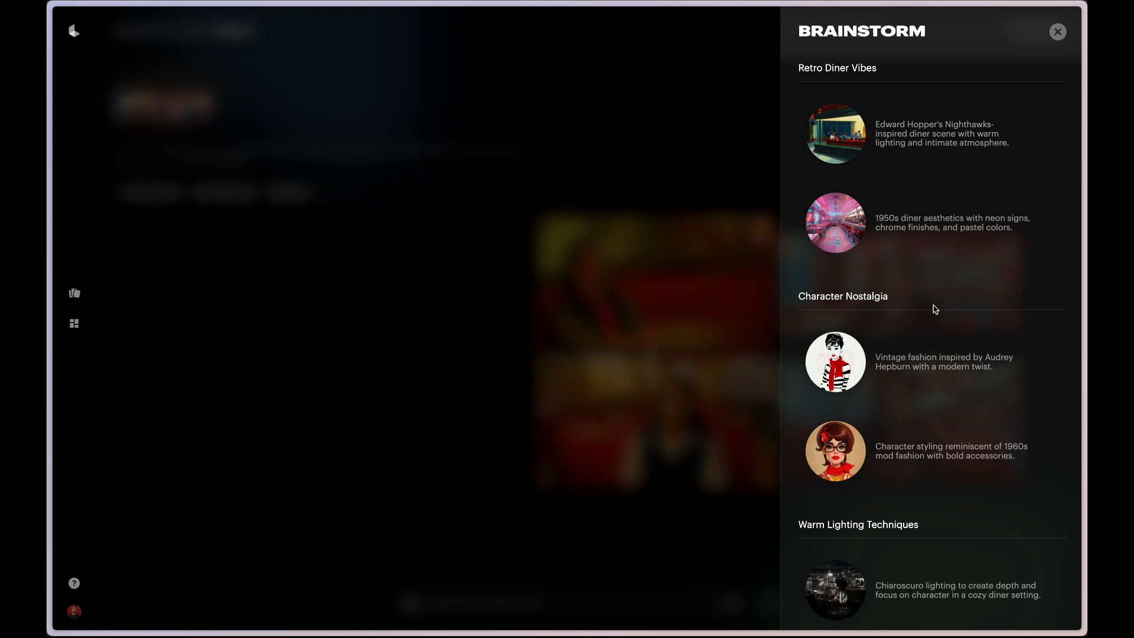
pyautogui.scroll(-1, 934, 309)
pyautogui.scroll(-1, 944, 363)
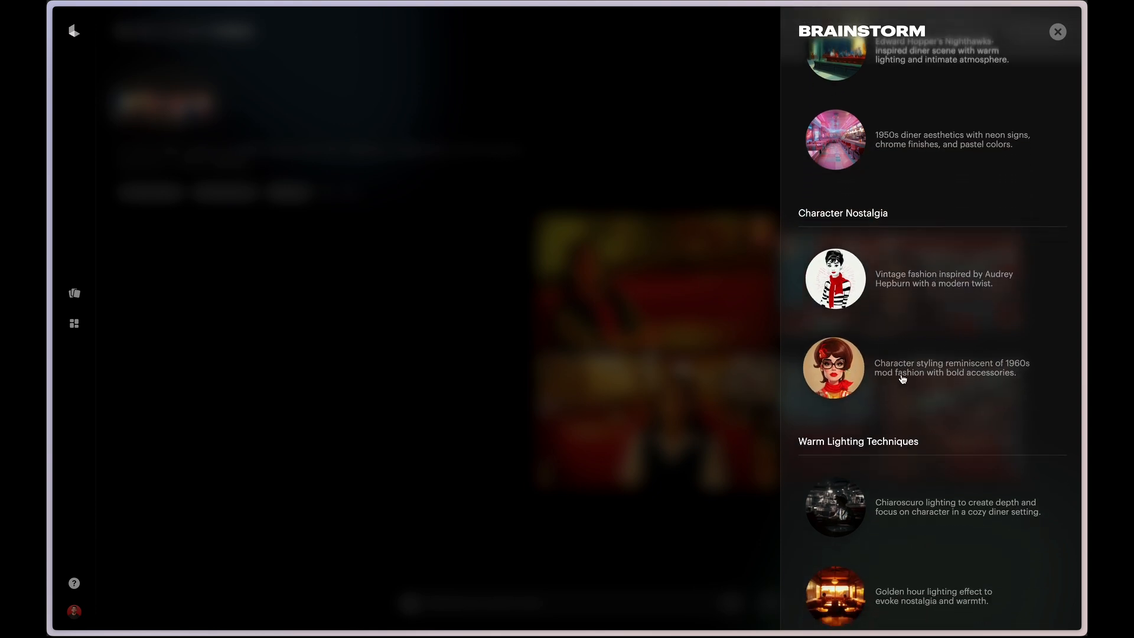
pyautogui.scroll(-1, 902, 379)
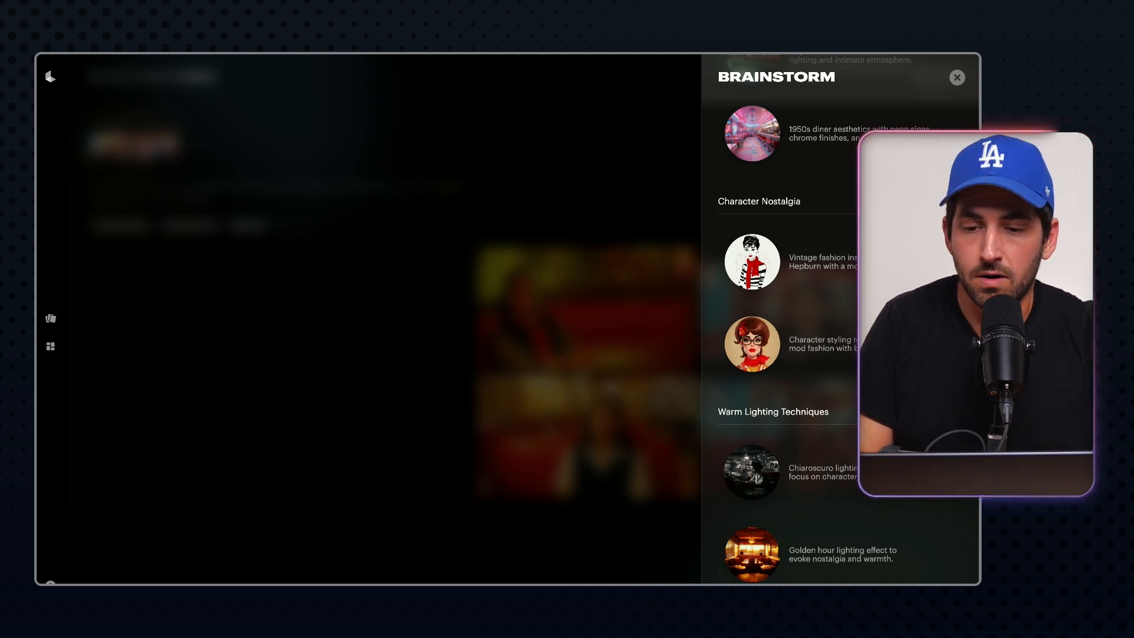
pyautogui.click(751, 554)
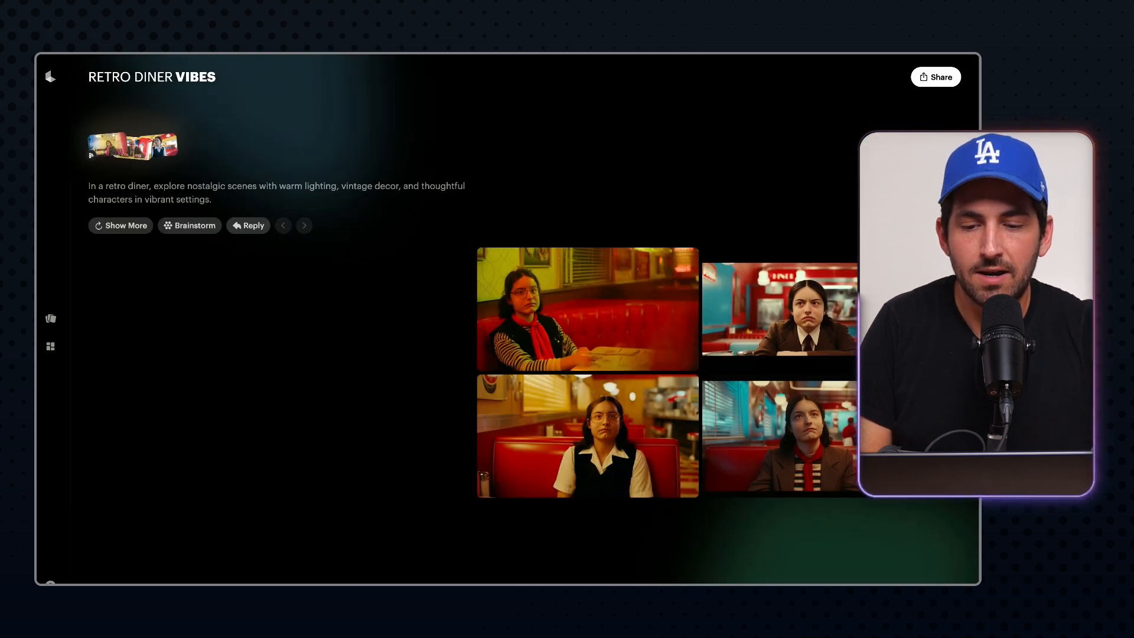
# - Reopen the diner images' brainstorm ideas and generate a scene from the Edward Hopper's Nighthawks suggestion
pyautogui.scroll(8, 507, 319)
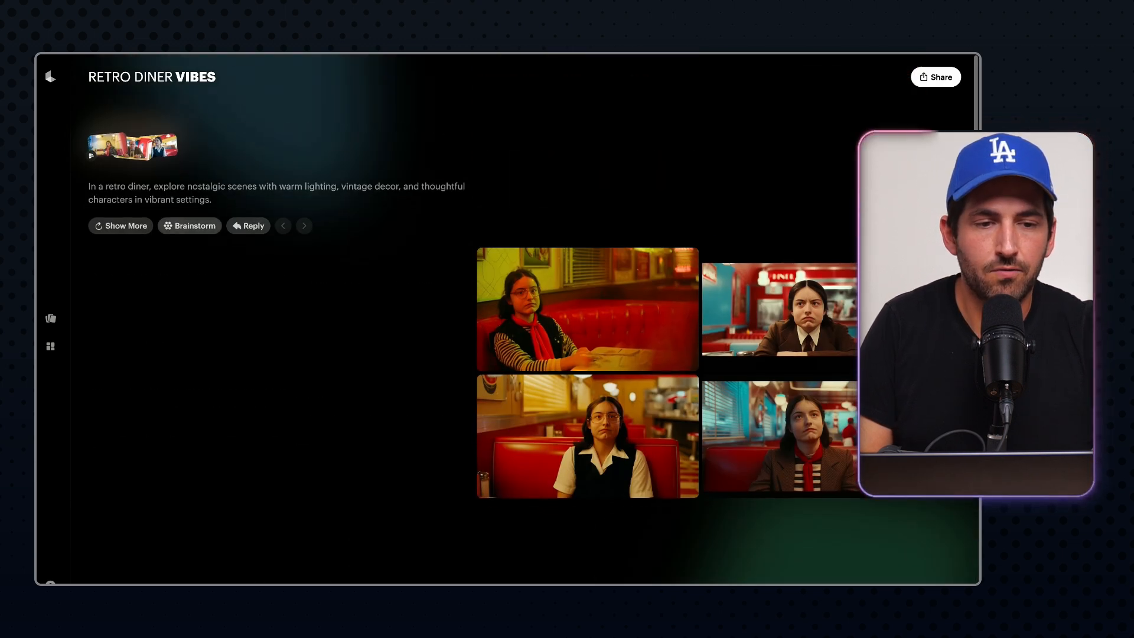
pyautogui.click(190, 226)
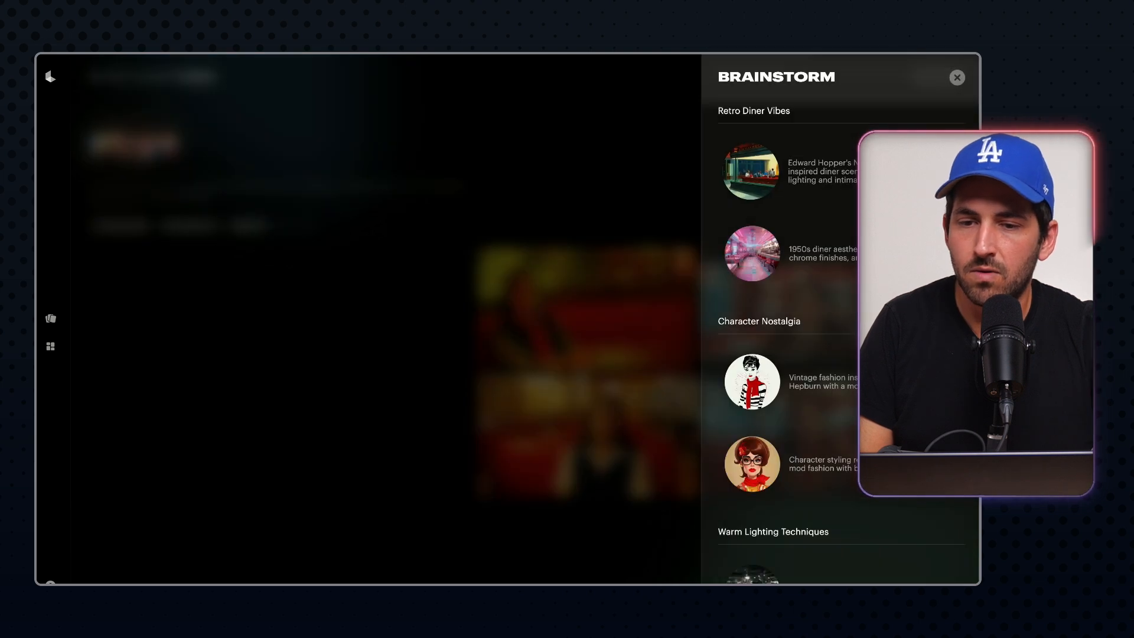
pyautogui.click(820, 171)
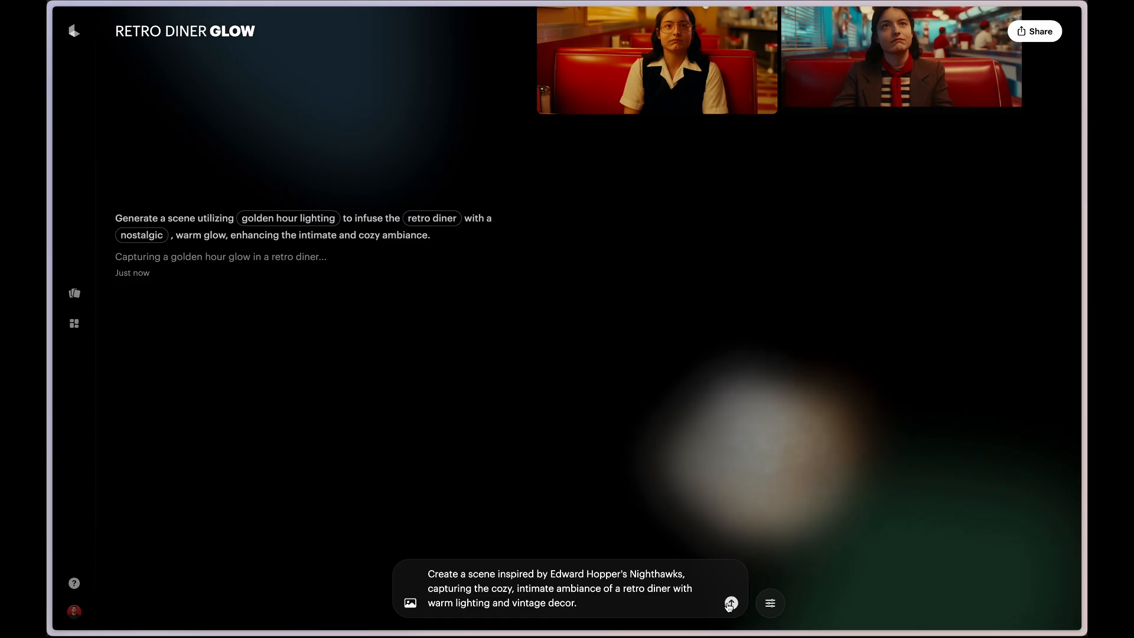
pyautogui.press('Return')
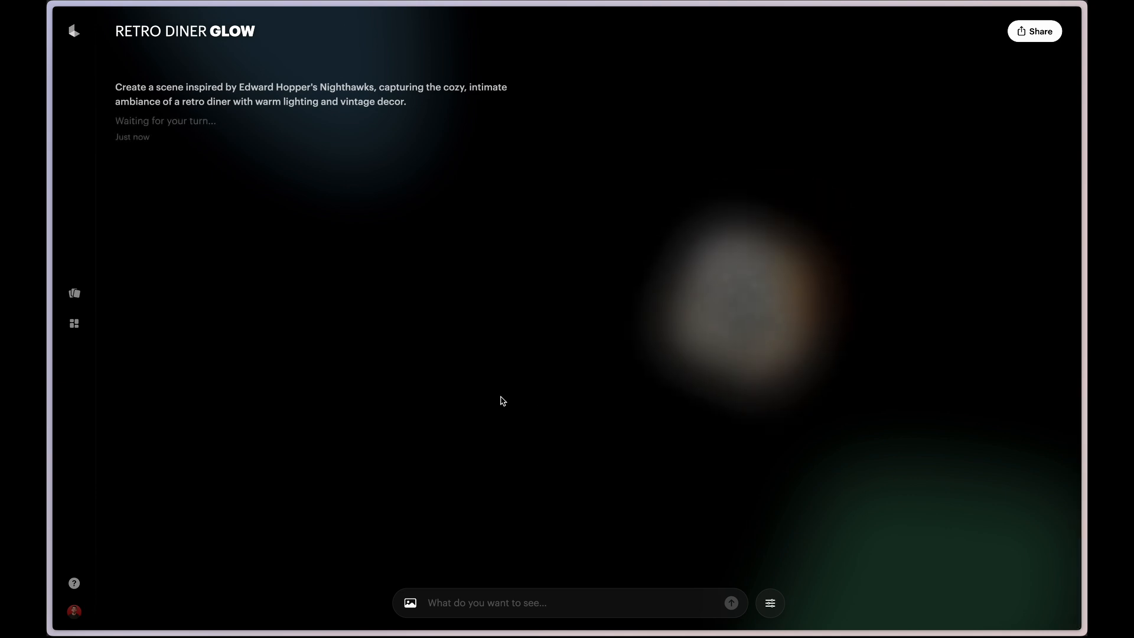
# - In the Nighthawks prompt, swap "warm lighting" for "golden dawn light" and "vintage decor" for "medieval grandeur"
pyautogui.scroll(10, 501, 400)
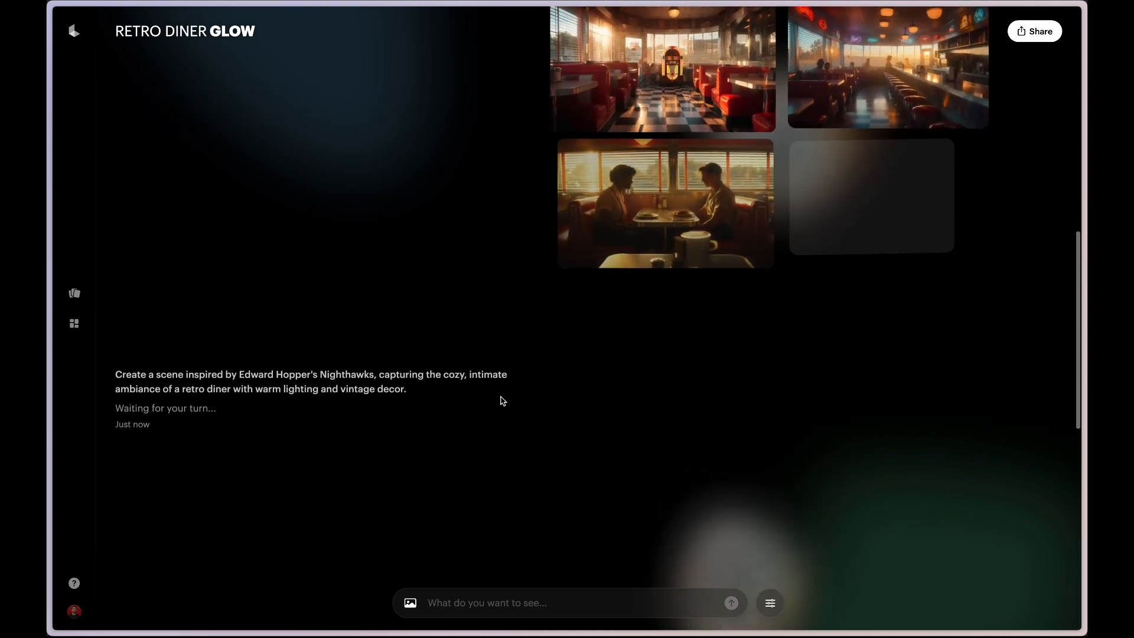
pyautogui.scroll(2, 349, 330)
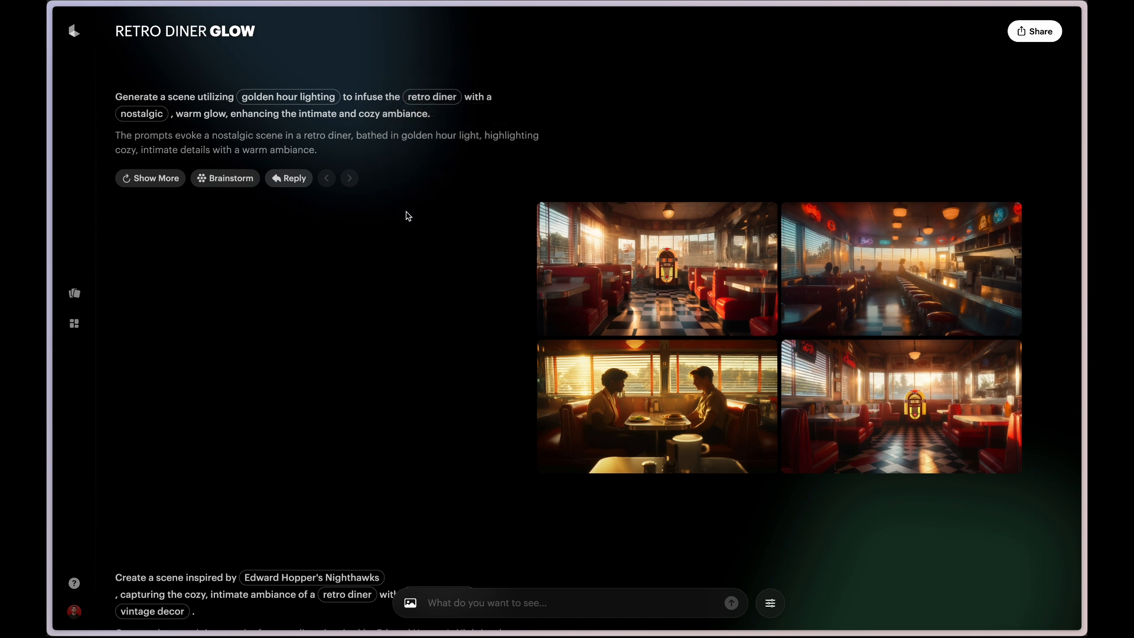
pyautogui.scroll(4, 430, 278)
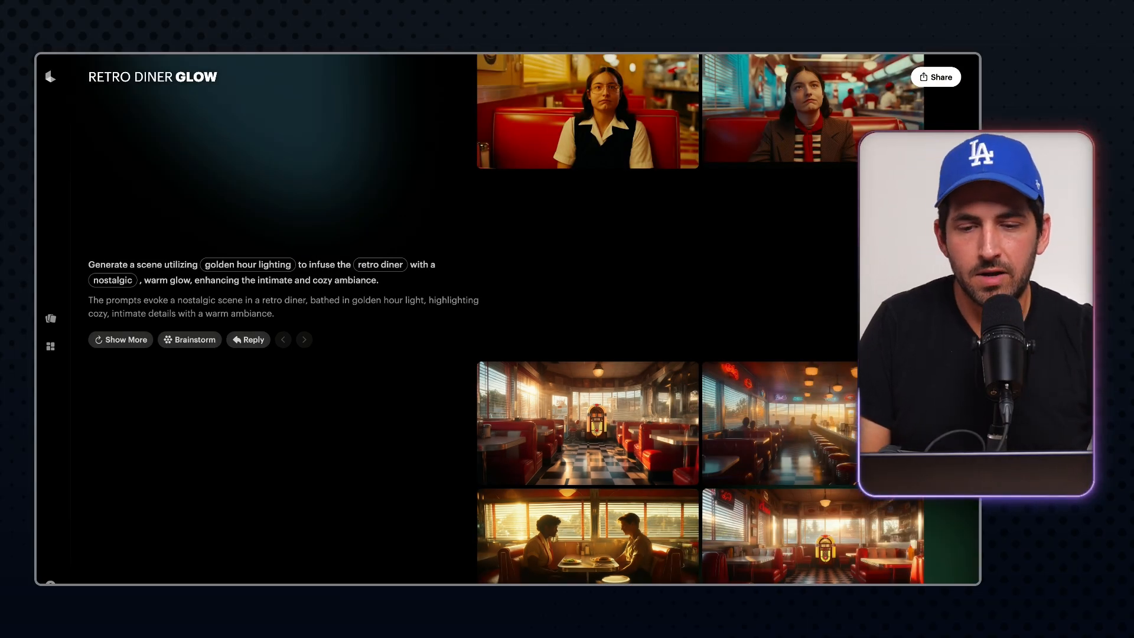
pyautogui.scroll(-4, 505, 319)
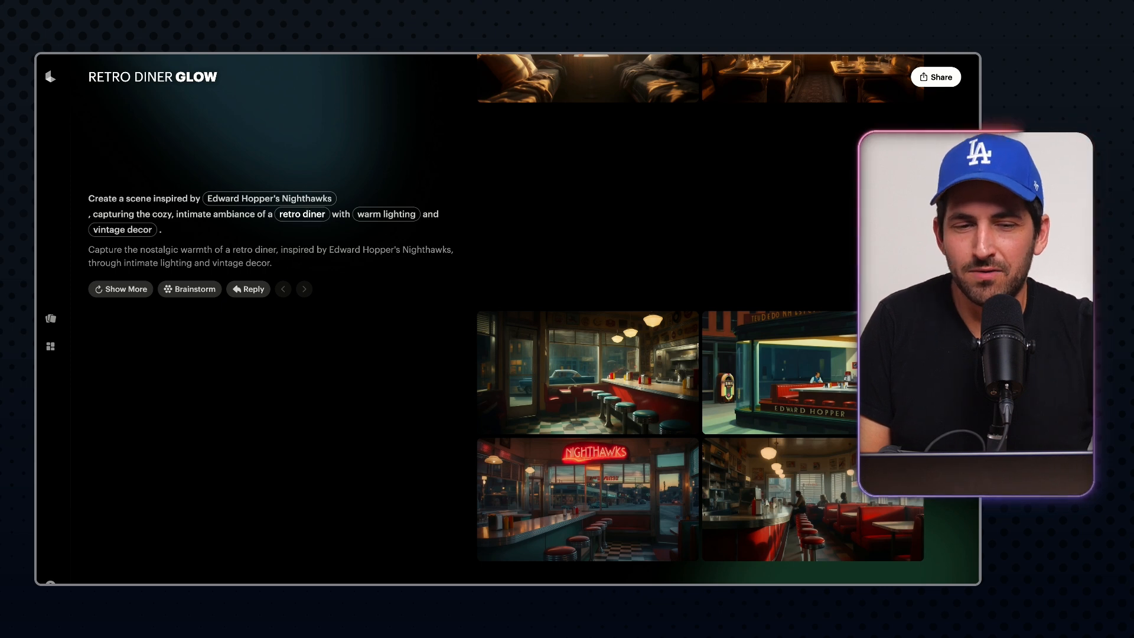
pyautogui.moveTo(386, 214)
pyautogui.click(395, 250)
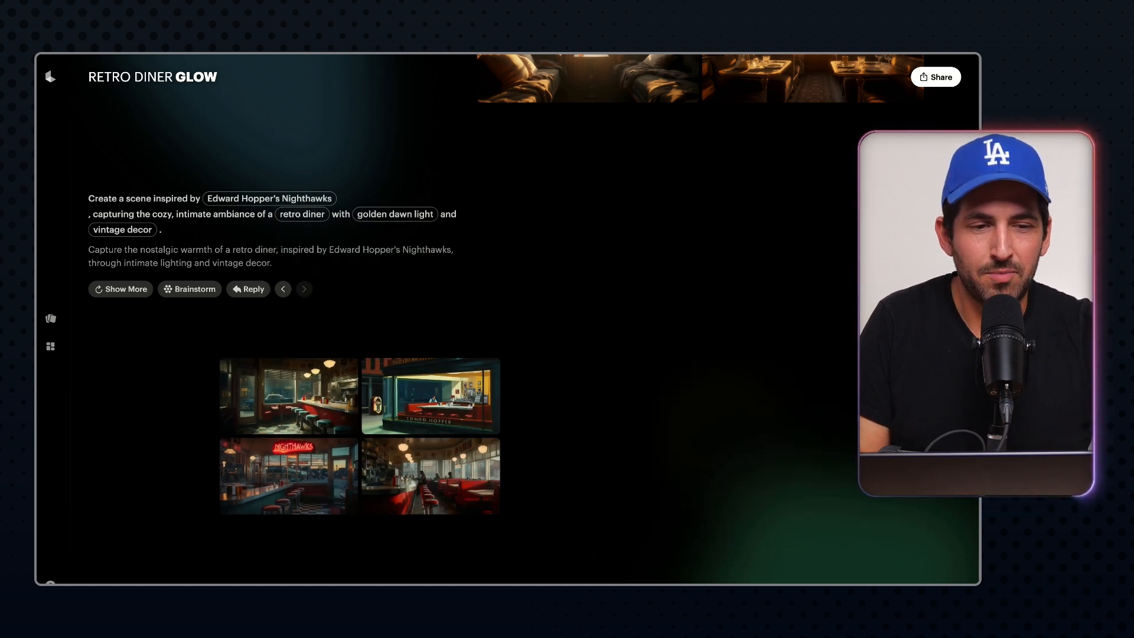
pyautogui.moveTo(123, 229)
pyautogui.click(126, 266)
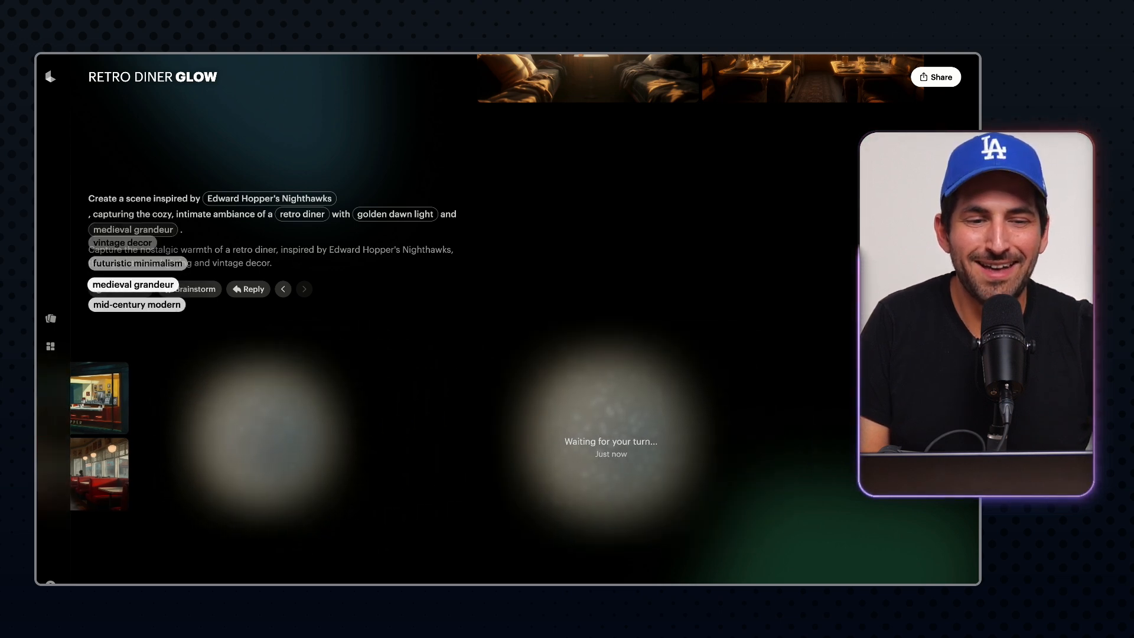
pyautogui.click(133, 284)
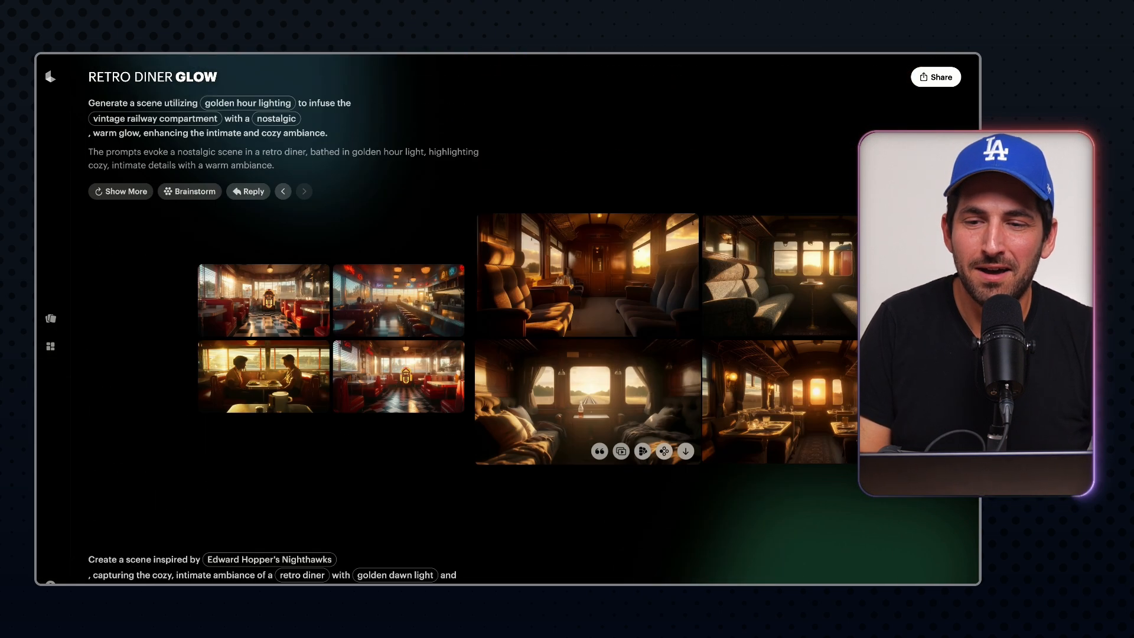
# - Review the Retro Diner Glow board, then open the Ideas gallery and browse the images and videos generated across all boards
pyautogui.scroll(5, 780, 278)
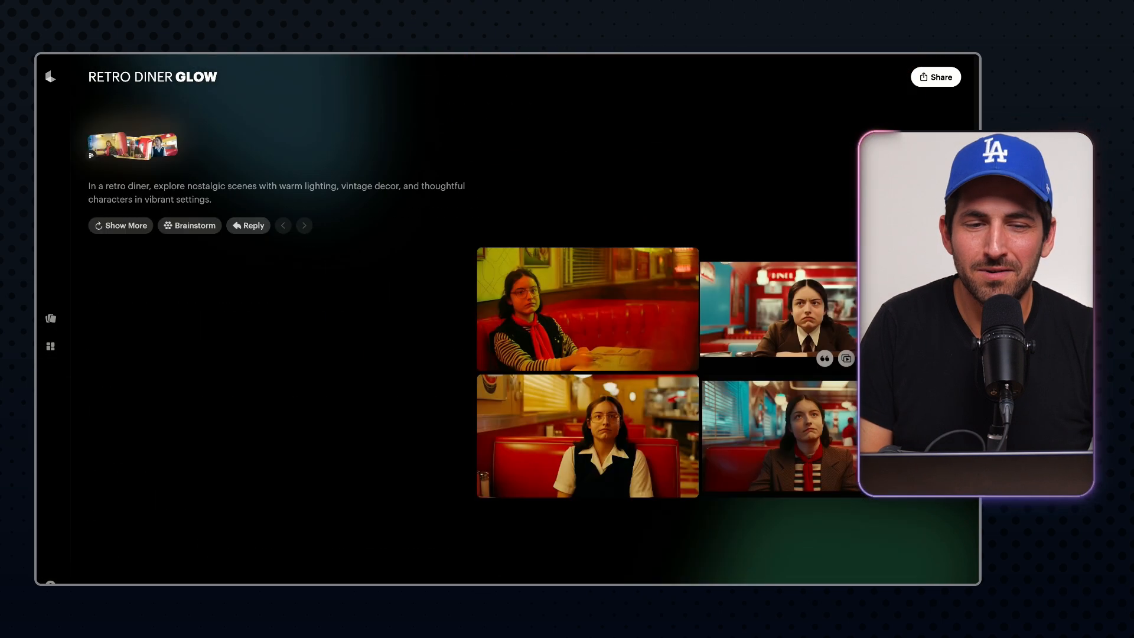
pyautogui.scroll(-5, 780, 278)
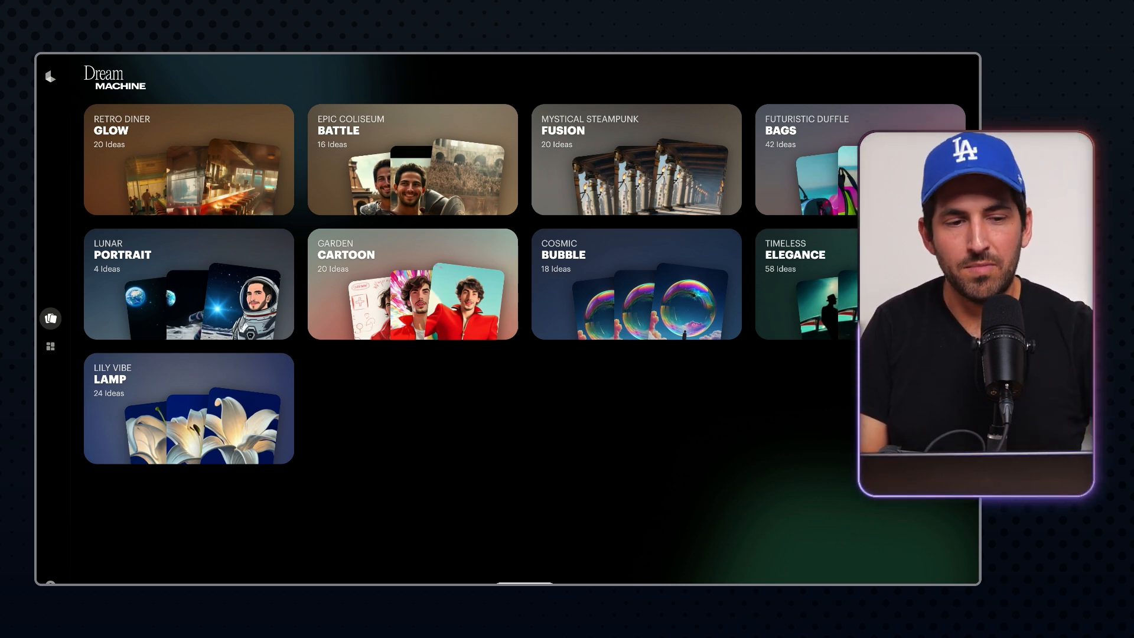
pyautogui.click(50, 346)
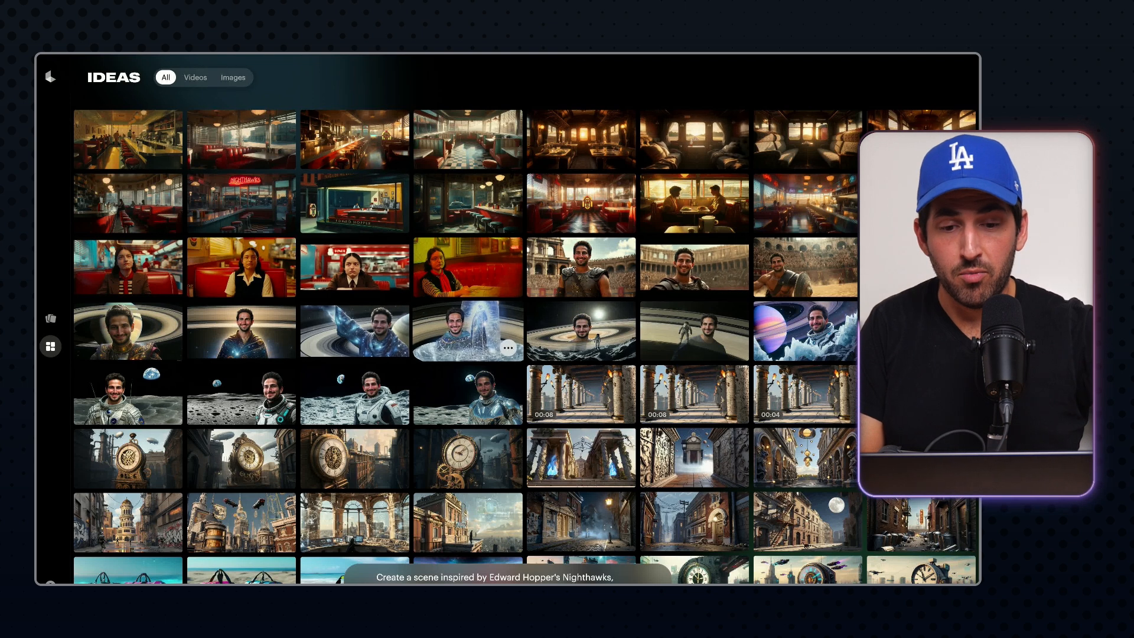
pyautogui.scroll(-4, 467, 319)
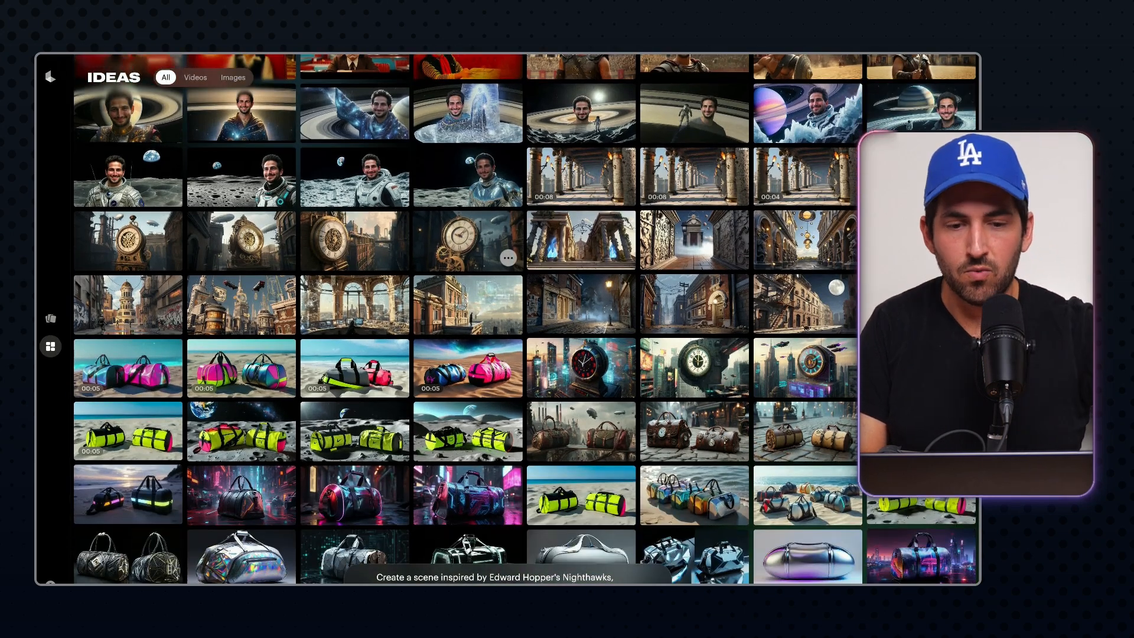
pyautogui.scroll(-3, 473, 254)
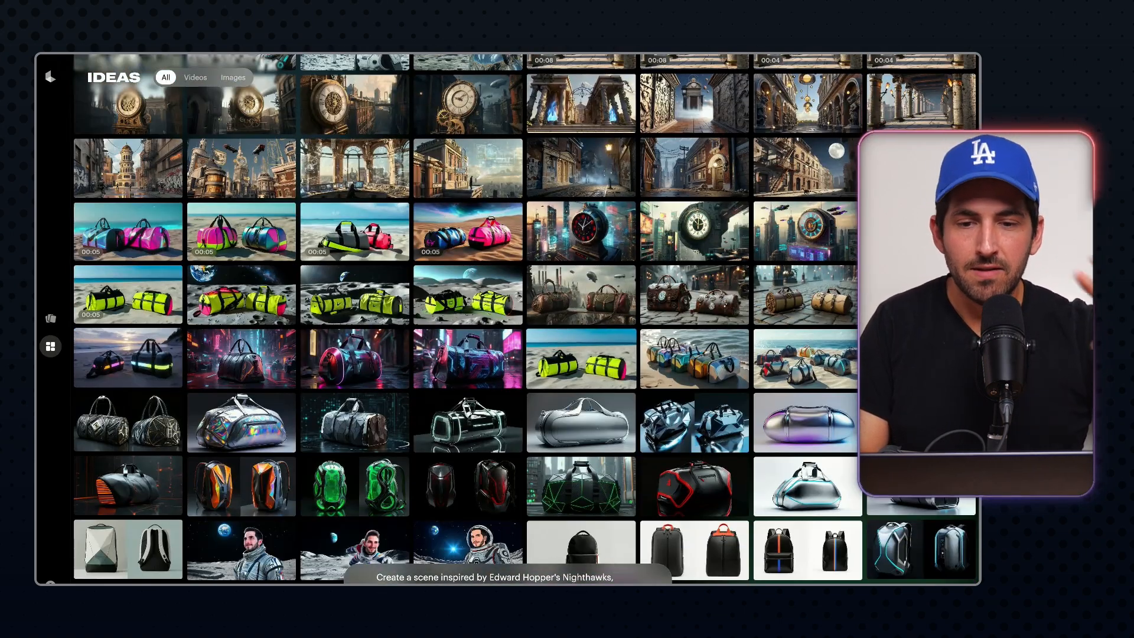
pyautogui.moveTo(620, 248)
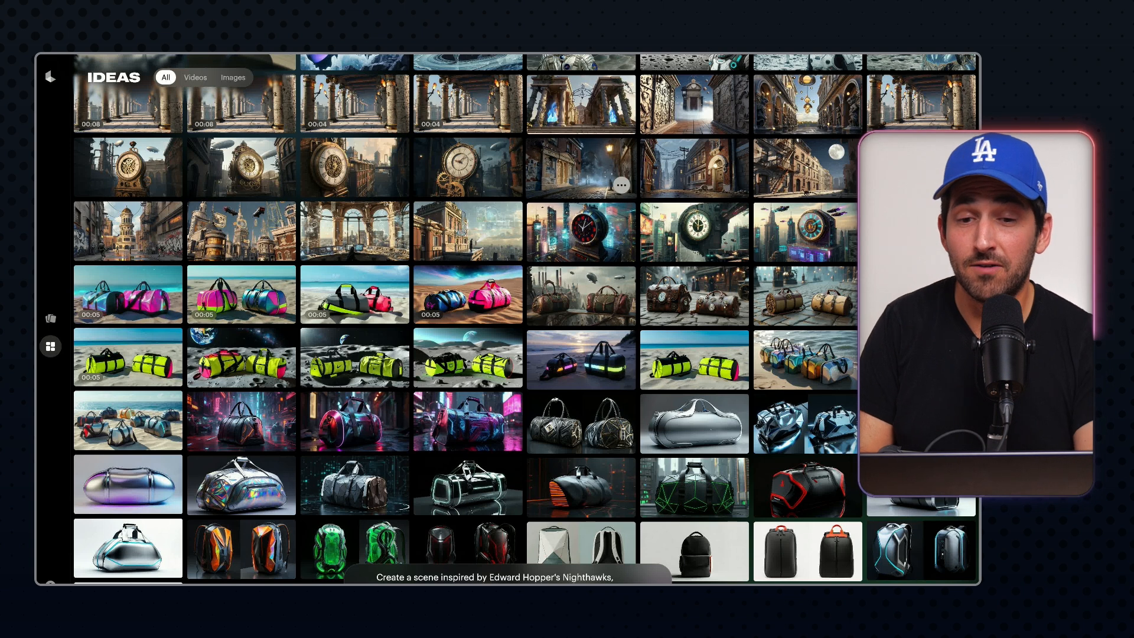
pyautogui.scroll(-1, 582, 248)
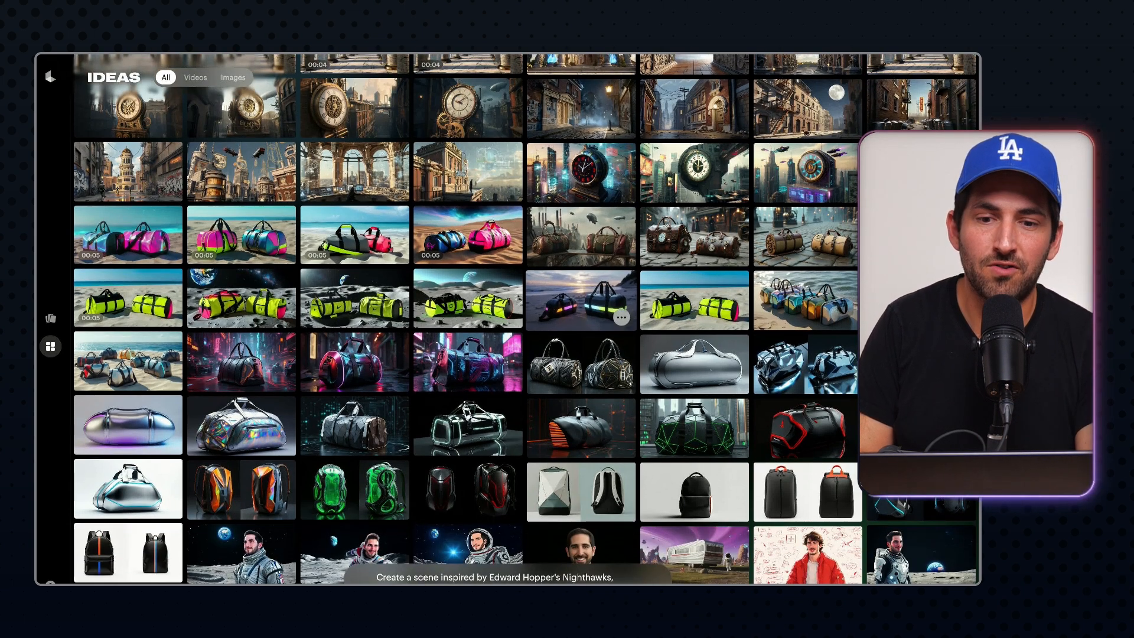
pyautogui.scroll(-1, 581, 302)
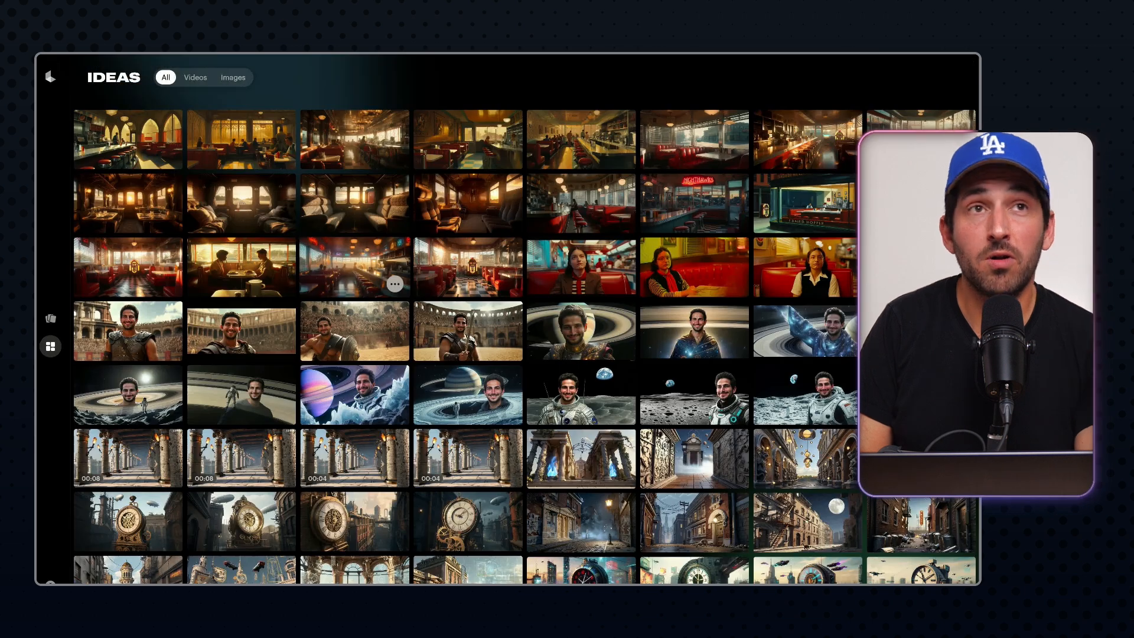
pyautogui.scroll(-1, 354, 159)
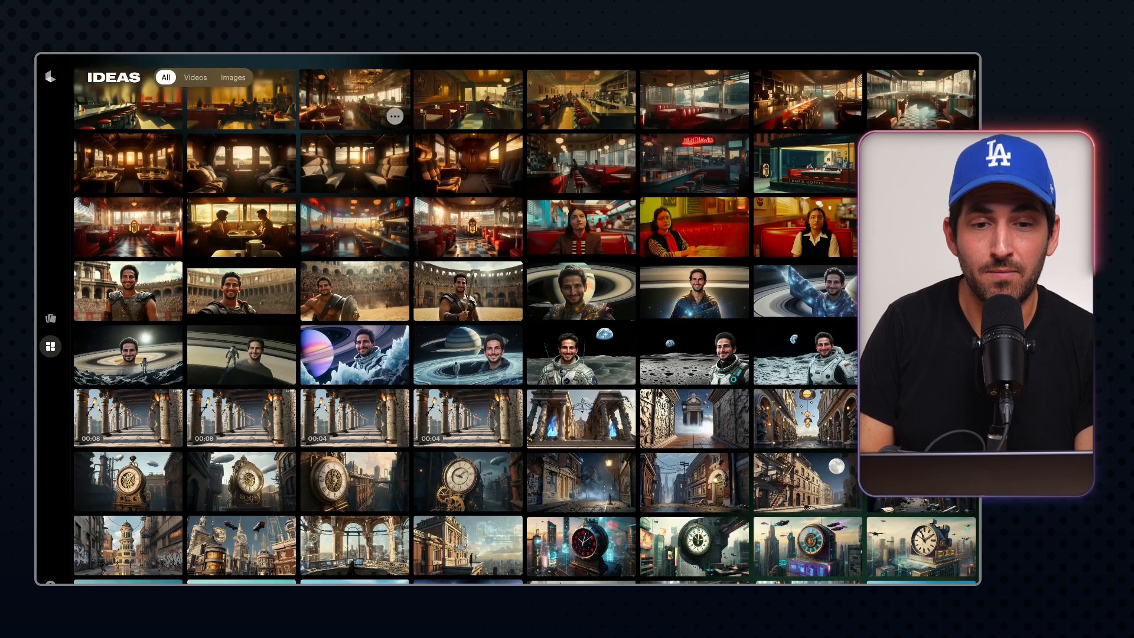
pyautogui.scroll(1, 354, 177)
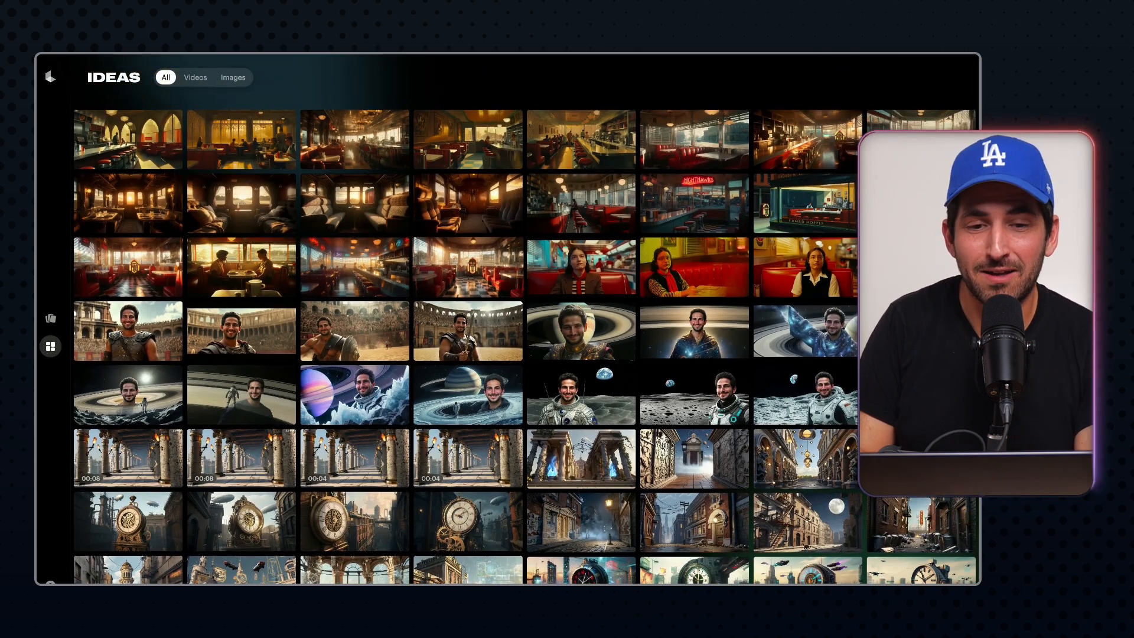
pyautogui.click(394, 219)
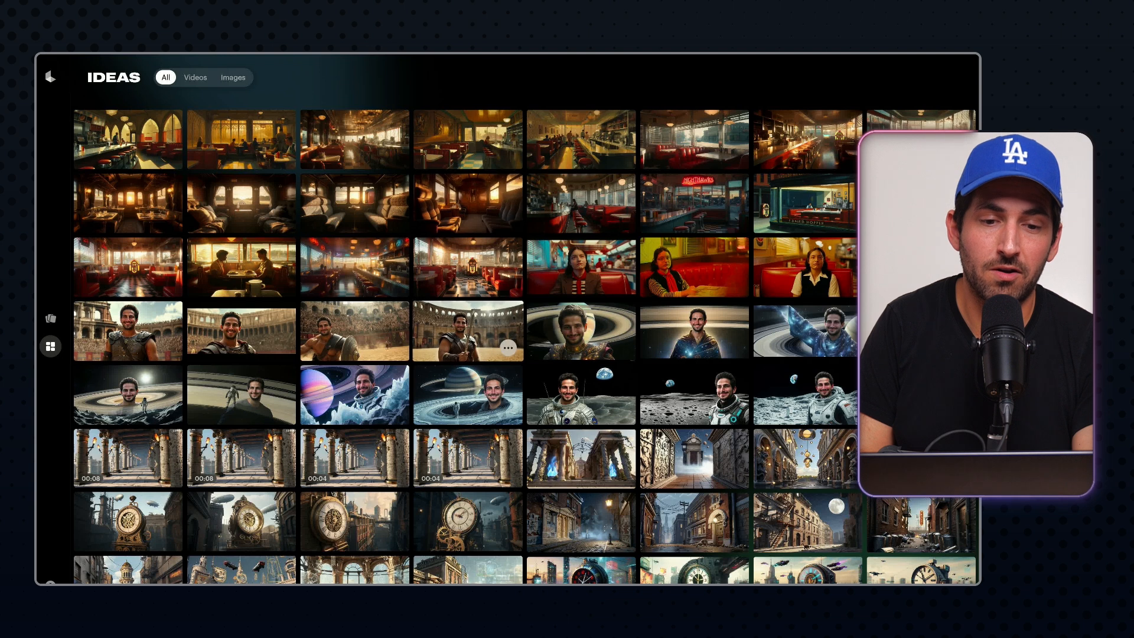
pyautogui.scroll(-2, 468, 313)
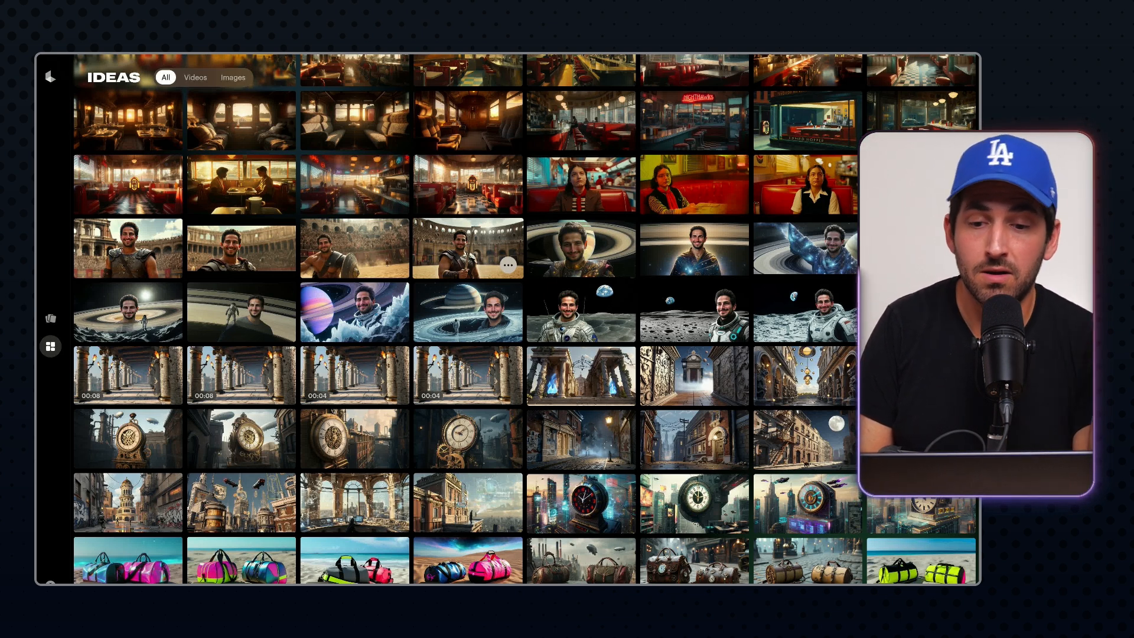
pyautogui.scroll(-2, 508, 264)
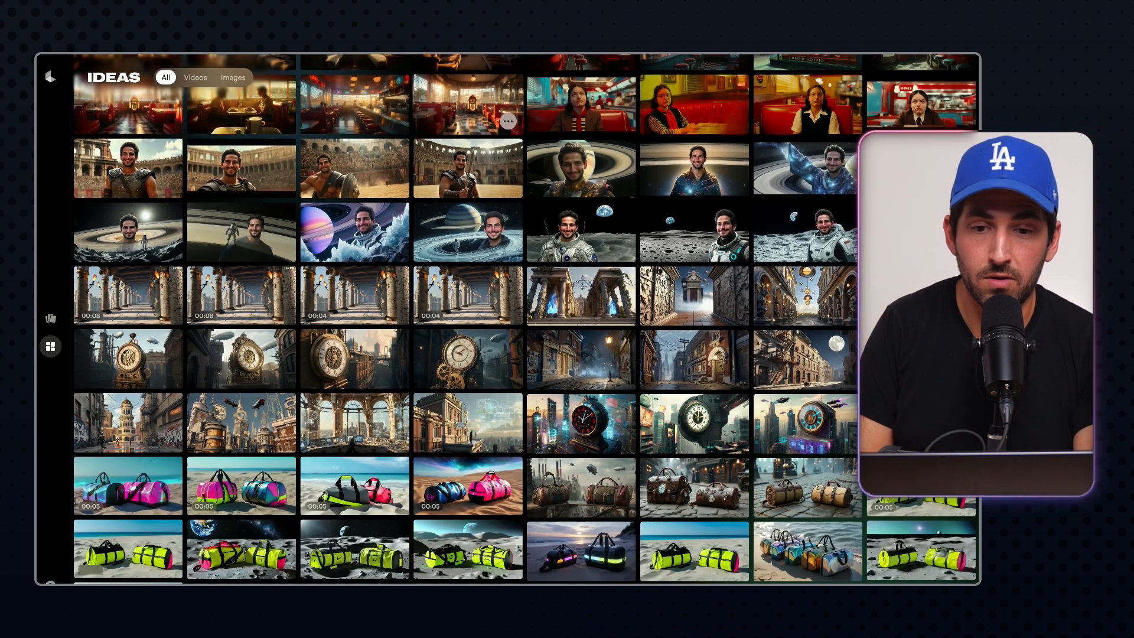
pyautogui.scroll(-15, 525, 319)
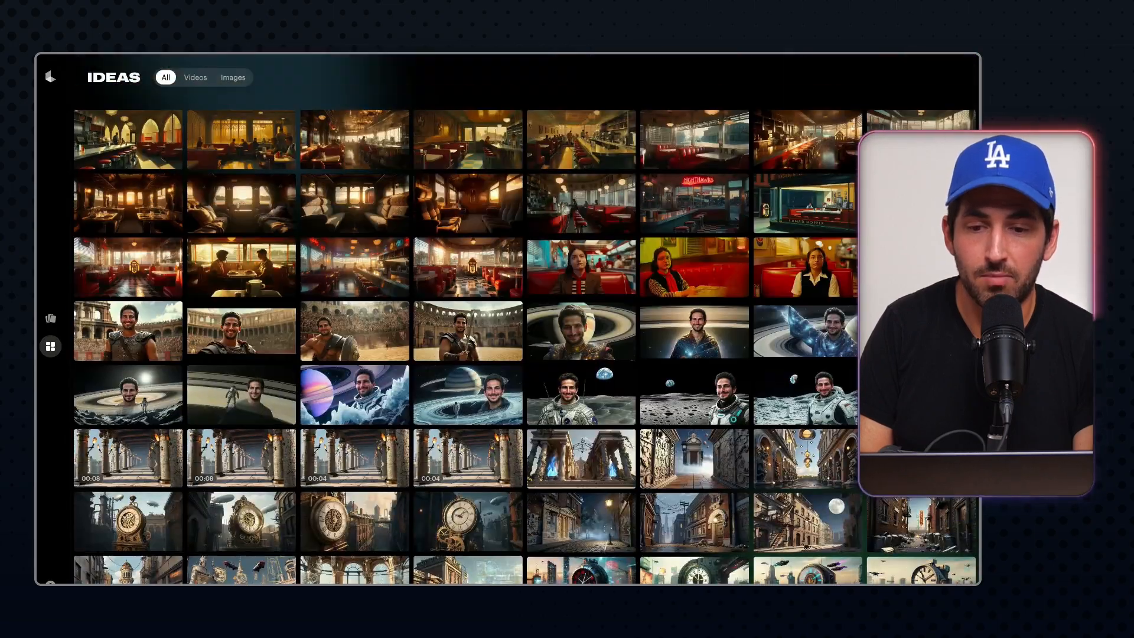
# - Filter the Ideas gallery by Videos and by Images, then return it to showing All
pyautogui.click(195, 77)
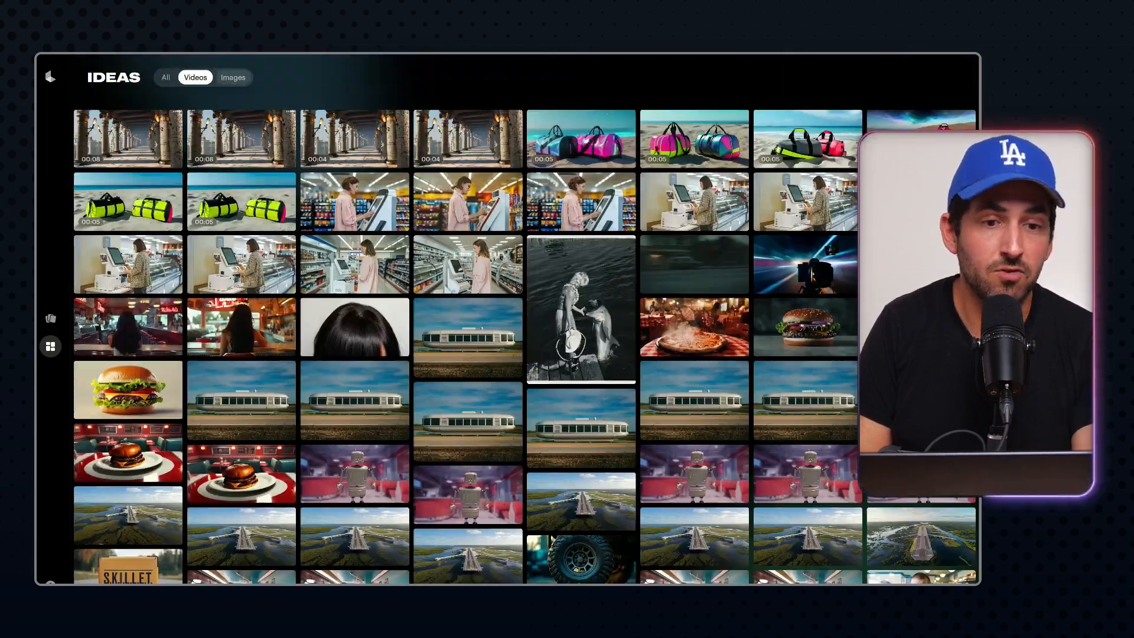
pyautogui.click(233, 77)
pyautogui.click(166, 77)
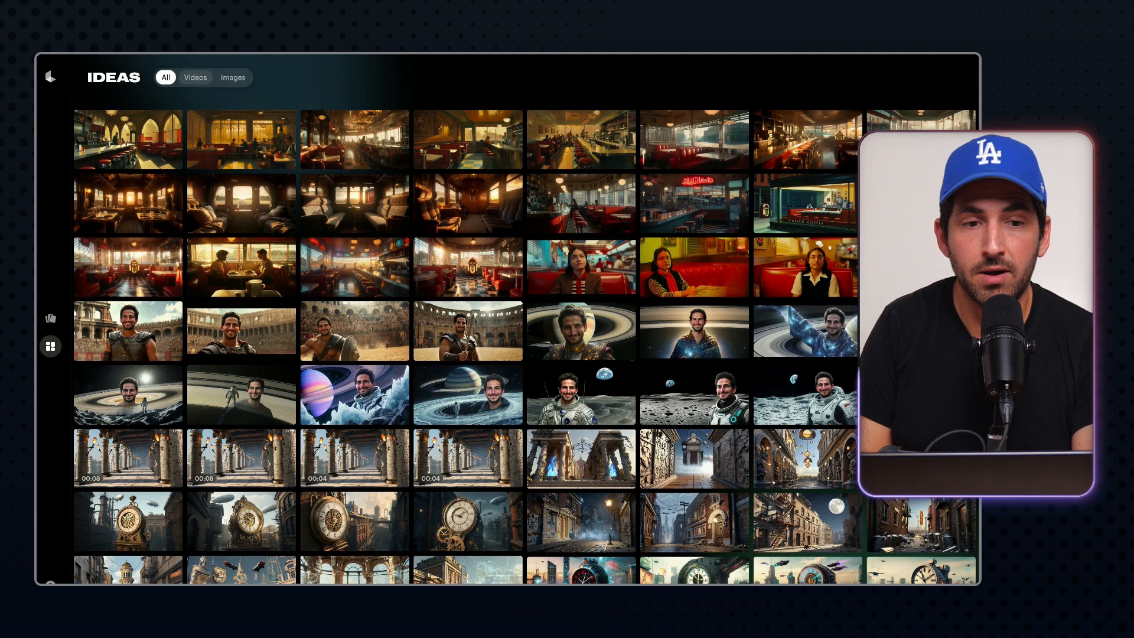
pyautogui.click(195, 77)
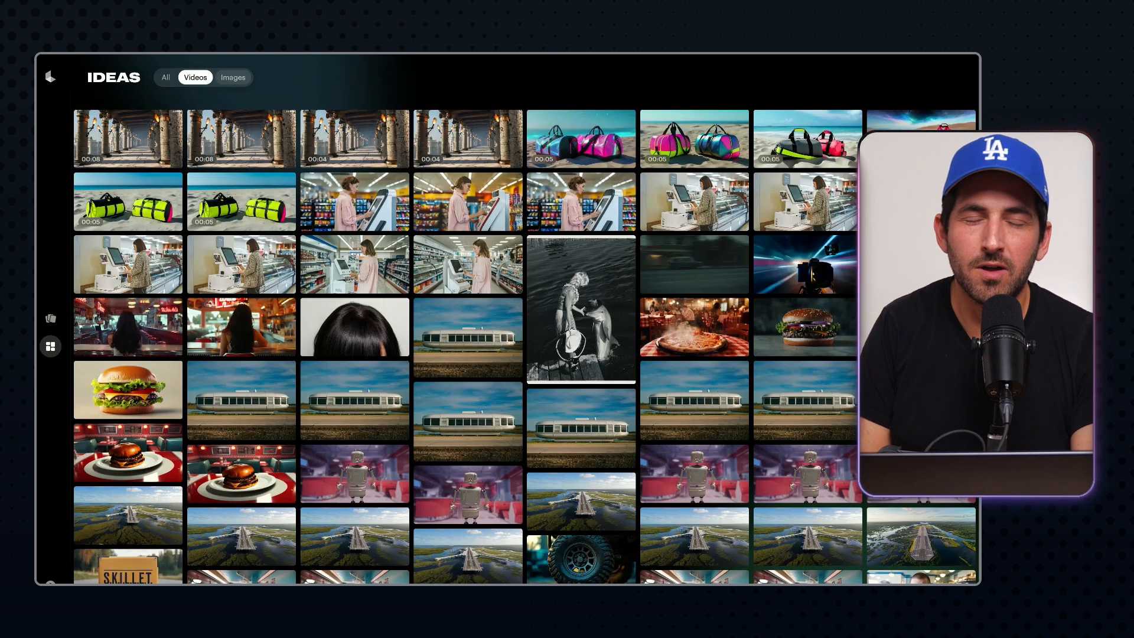
pyautogui.click(165, 78)
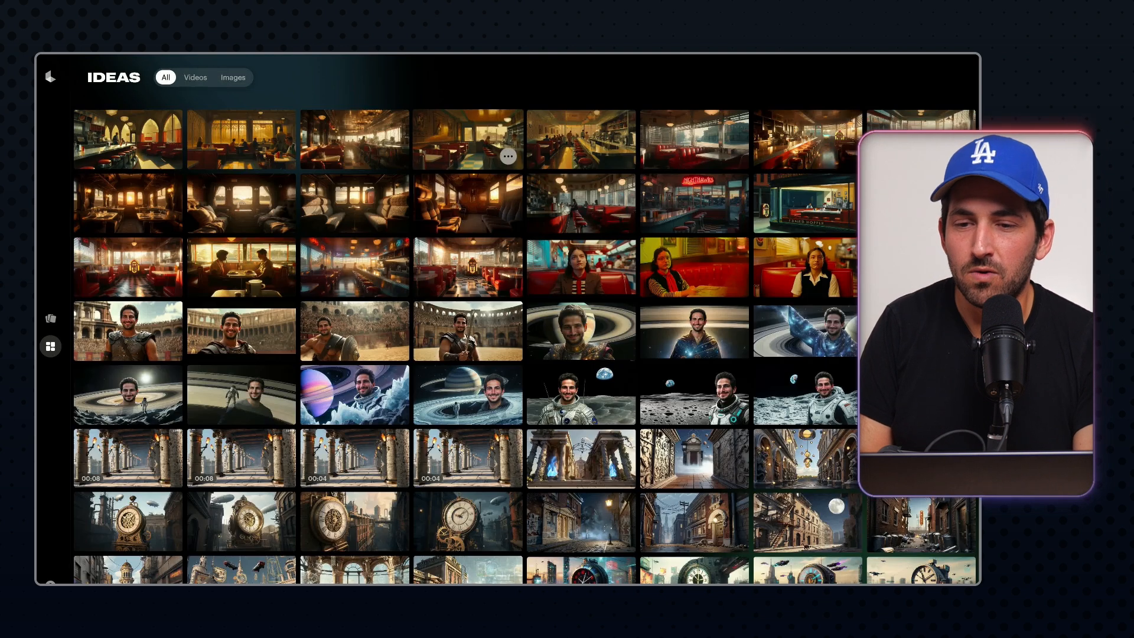